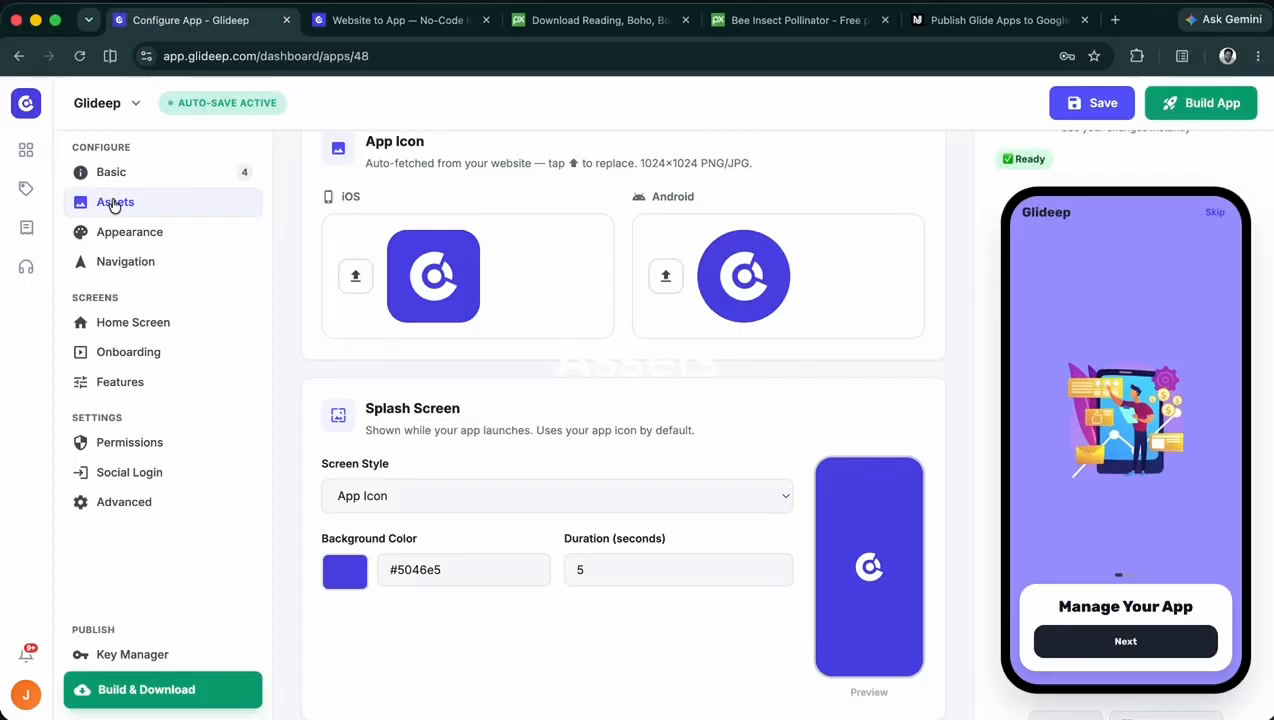
scroll(876, 622, "up", 1)
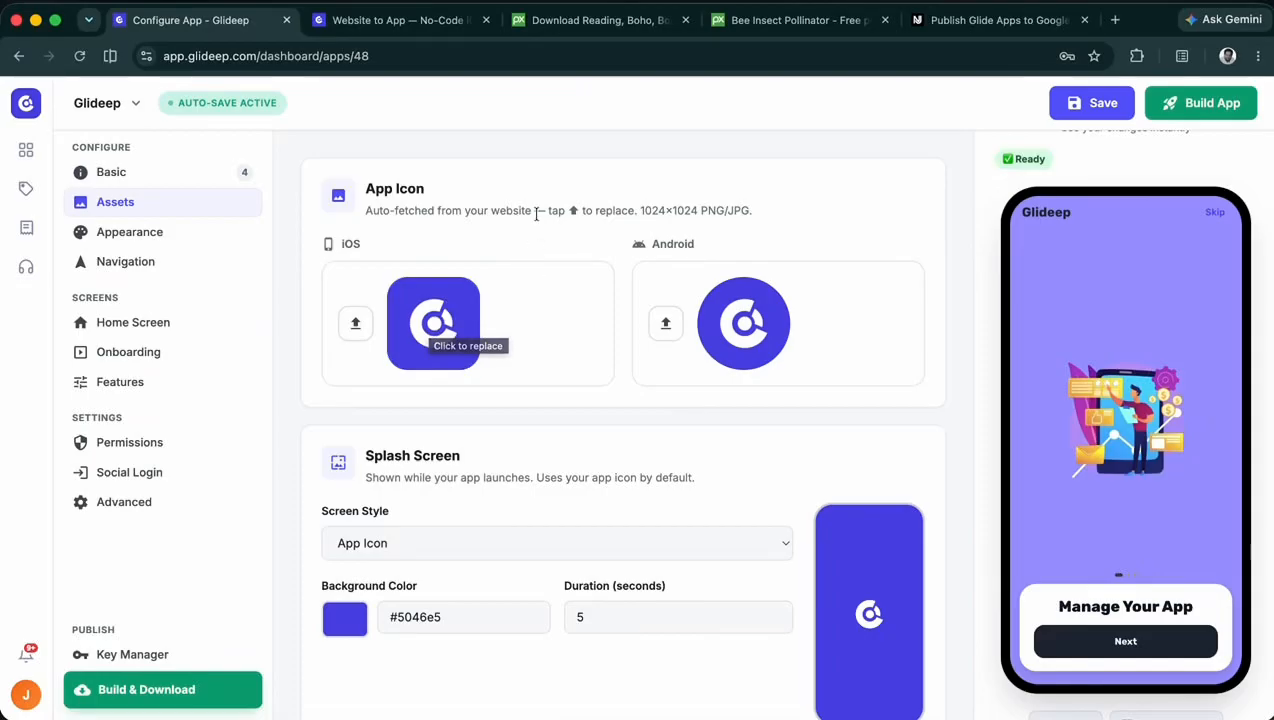
left_click(728, 338)
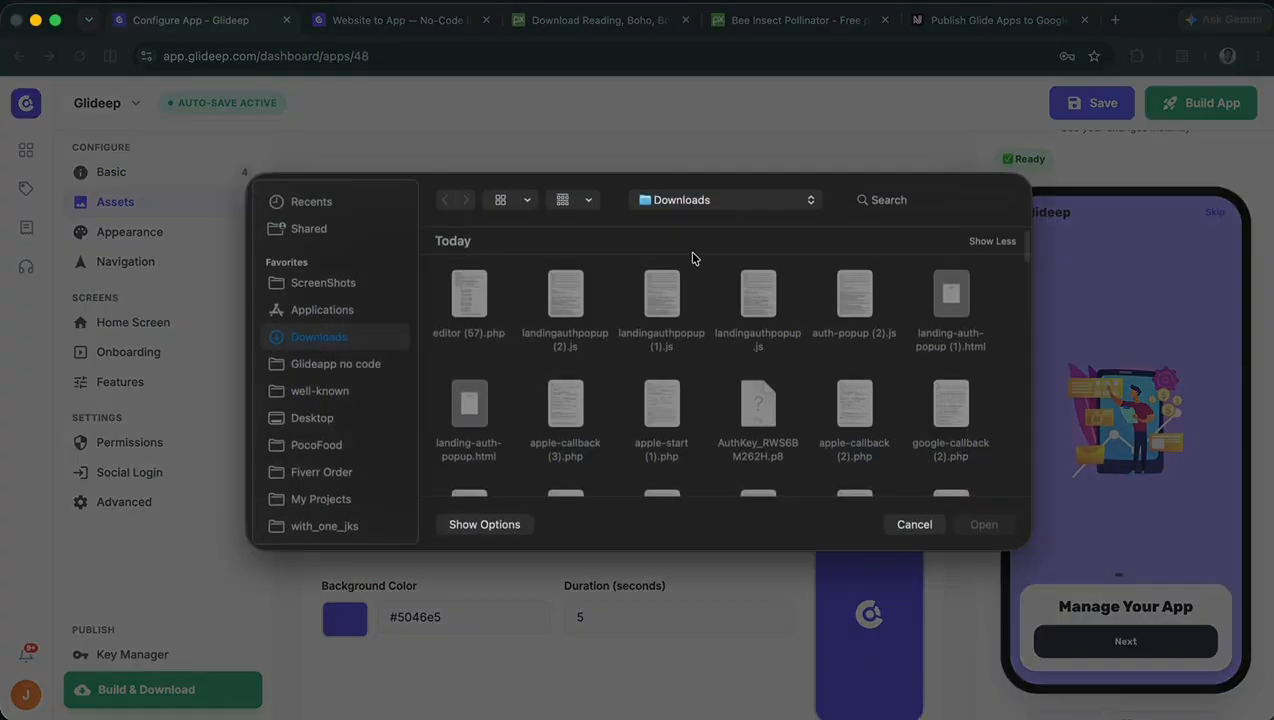
left_click(914, 525)
- Set the splash screen's style to New Image and open its image chooser without picking a file
scroll(425, 444, "down", 2)
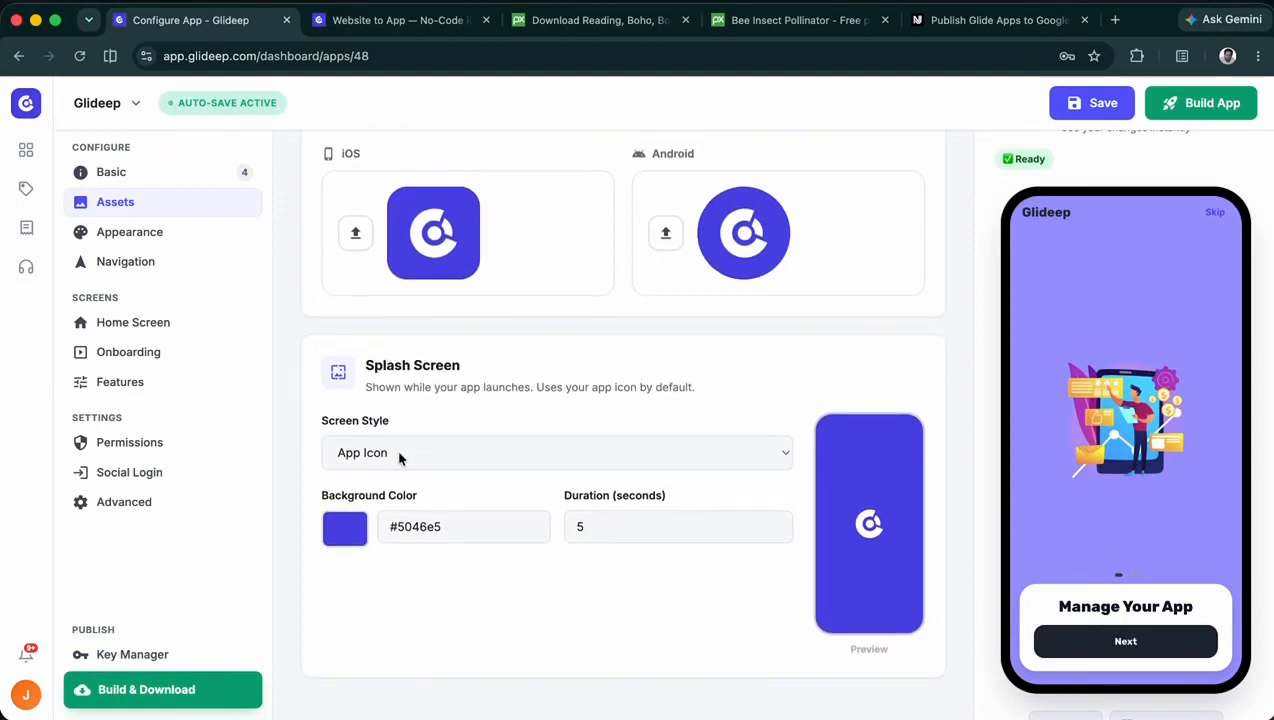
left_click_drag(476, 370, 367, 364)
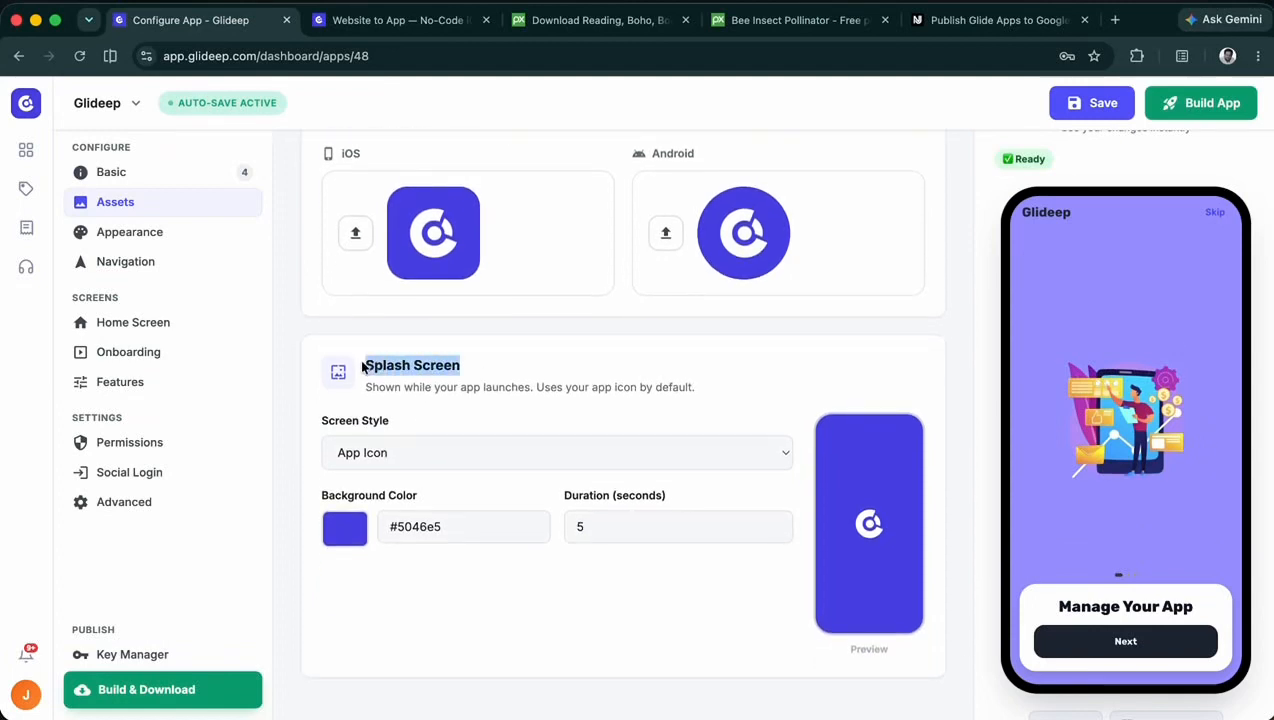
left_click(364, 368)
left_click(402, 460)
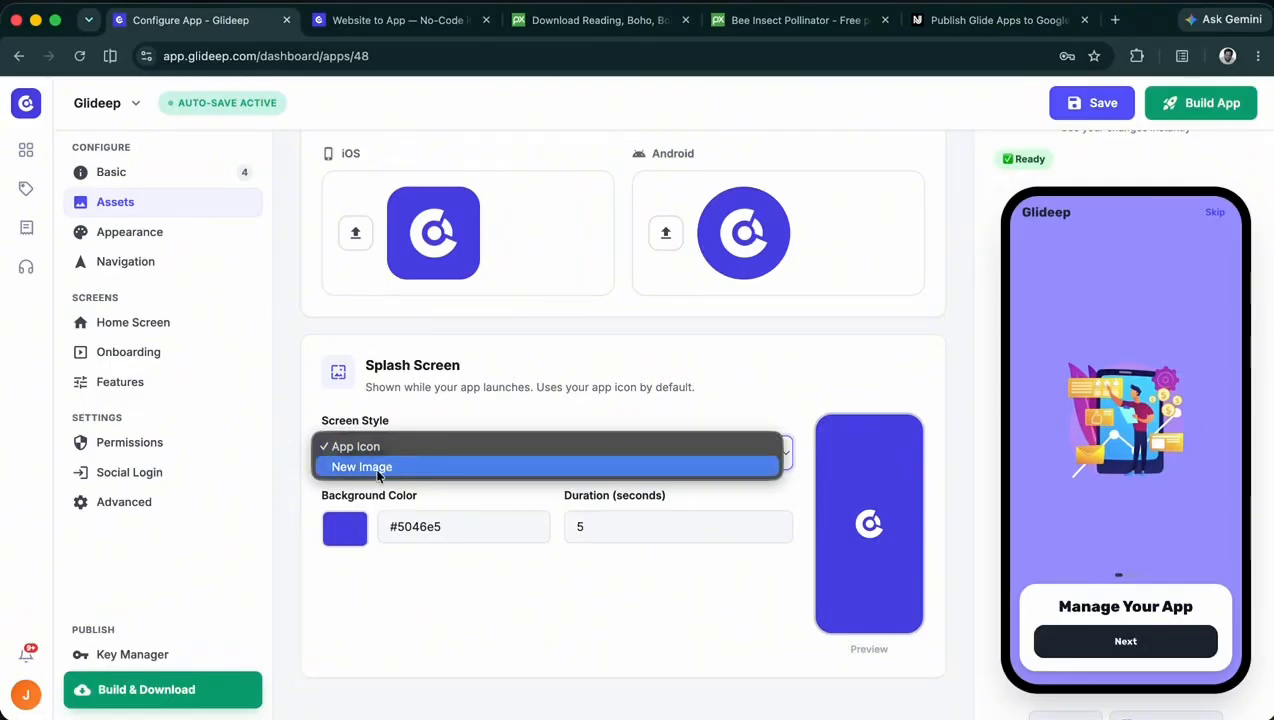
left_click(378, 468)
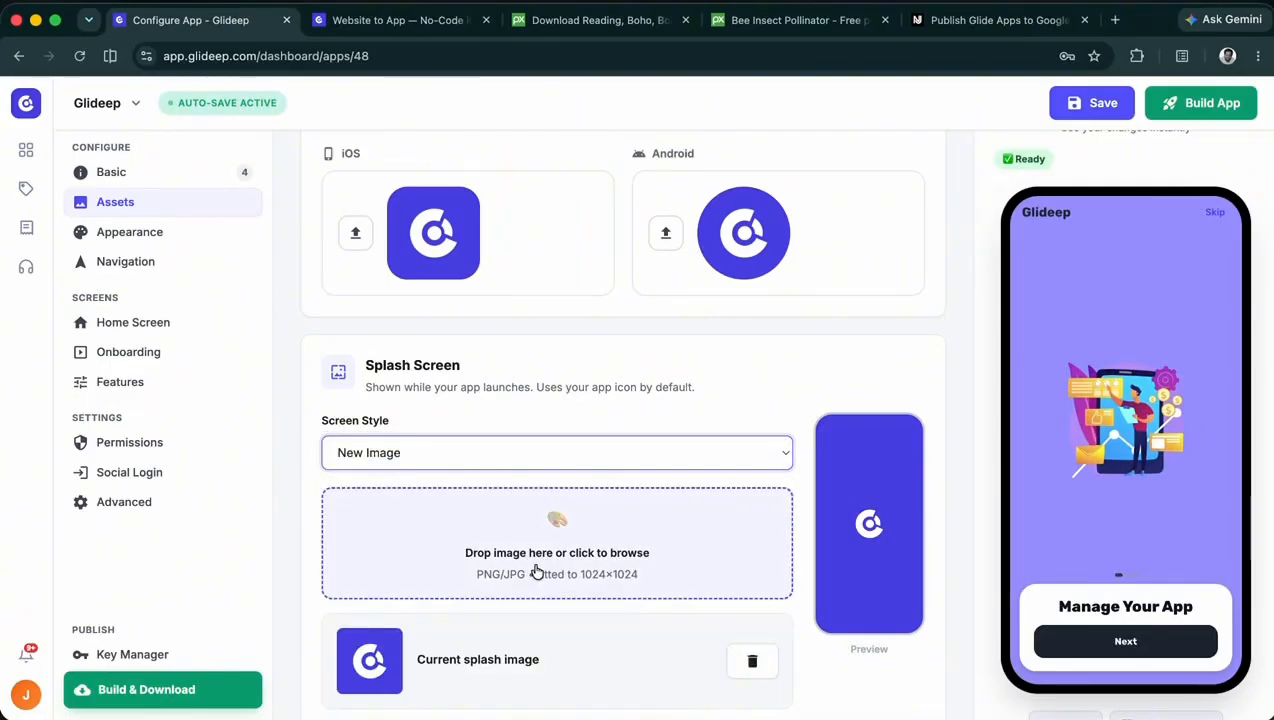
left_click(536, 571)
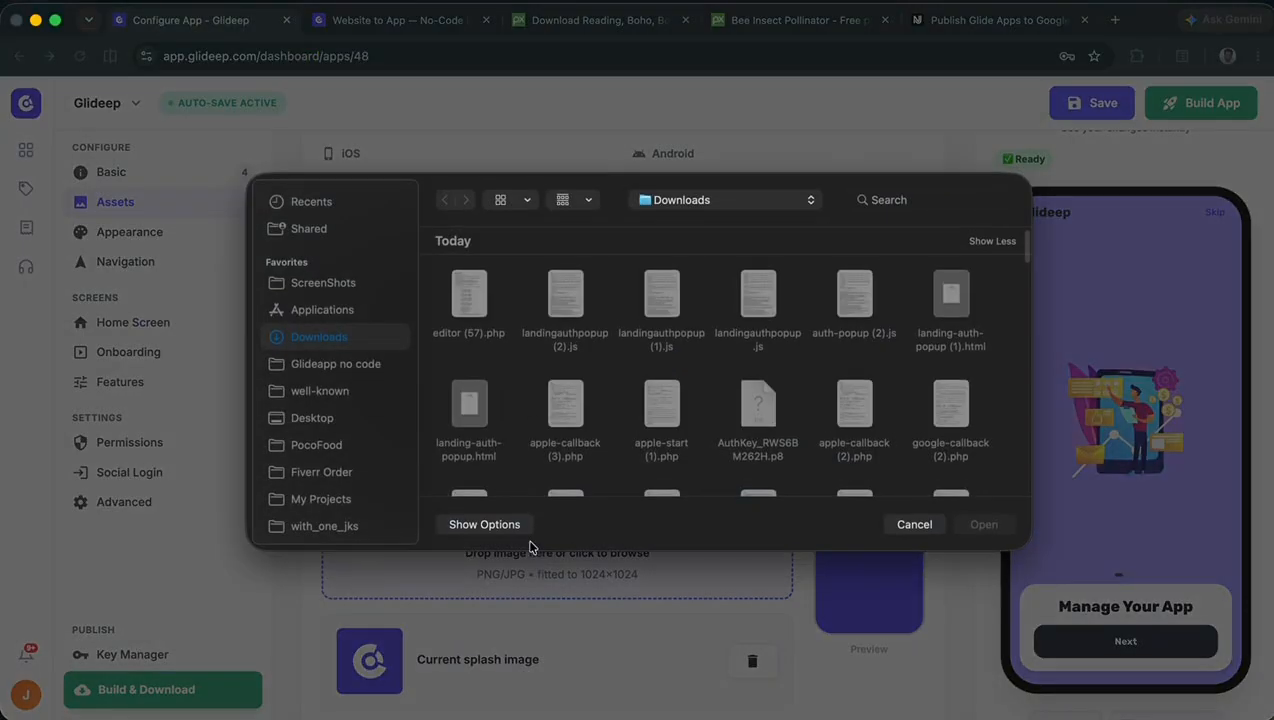
left_click(915, 522)
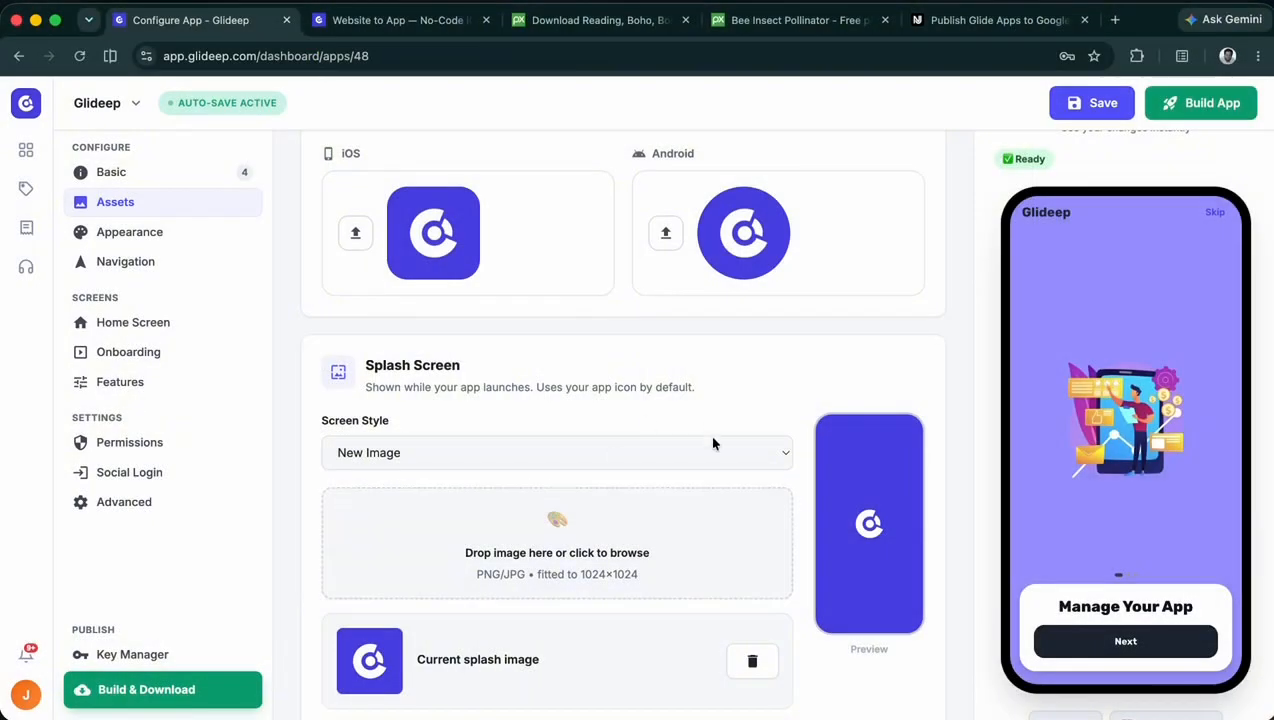
- Review the asset settings and restart the phone preview to check the splash screen
scroll(709, 477, "down", 3)
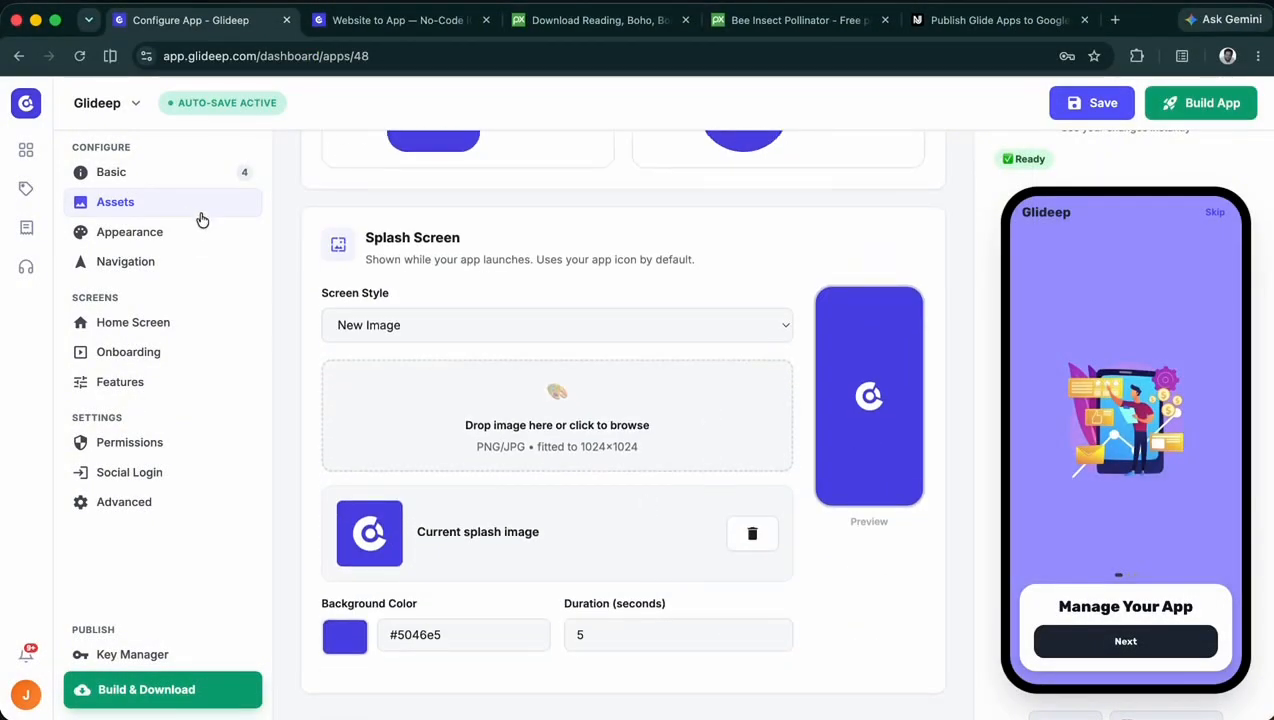
scroll(557, 421, "up", 5)
scroll(557, 421, "down", 3)
scroll(557, 421, "up", 3)
scroll(1067, 443, "down", 3)
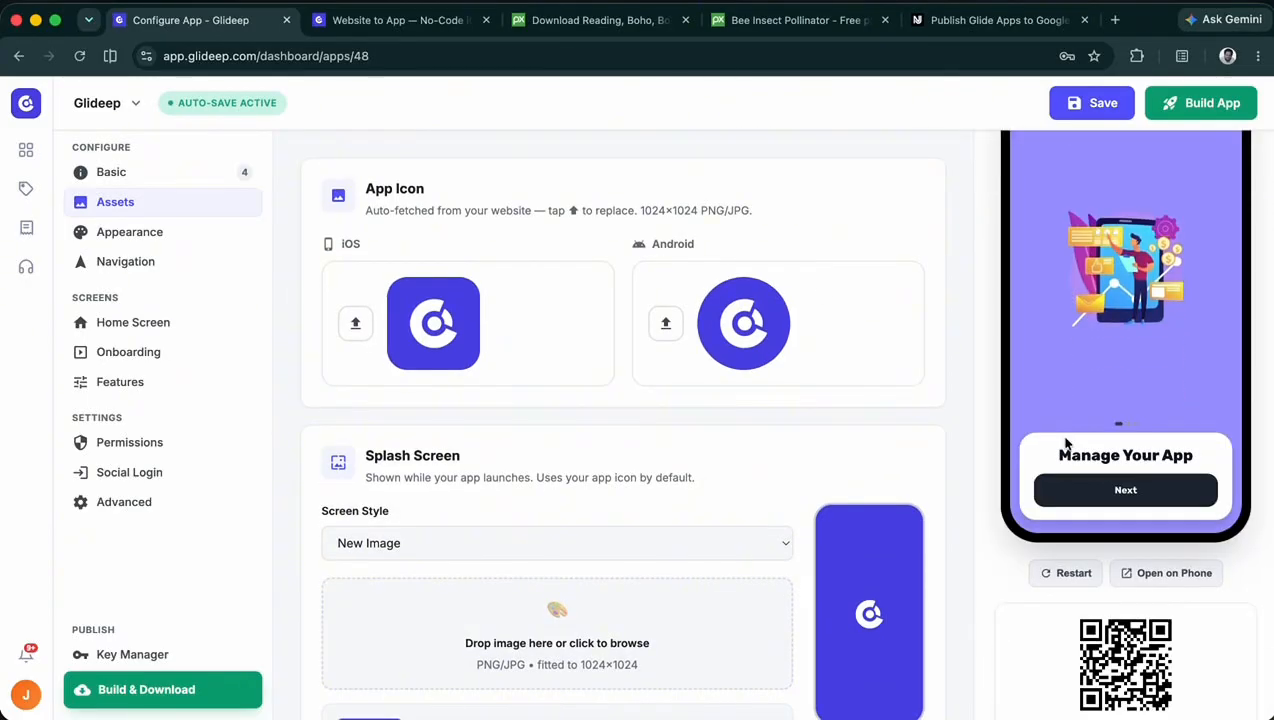
left_click(1065, 573)
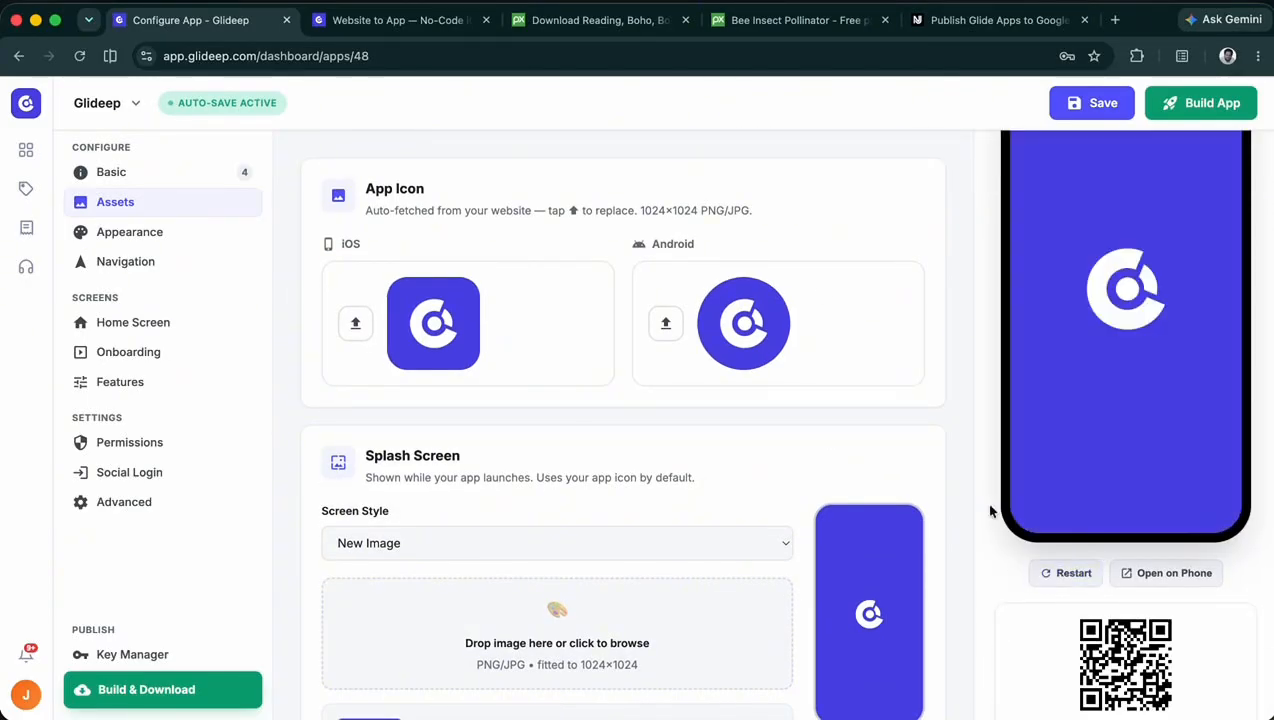
scroll(990, 510, "up", 3)
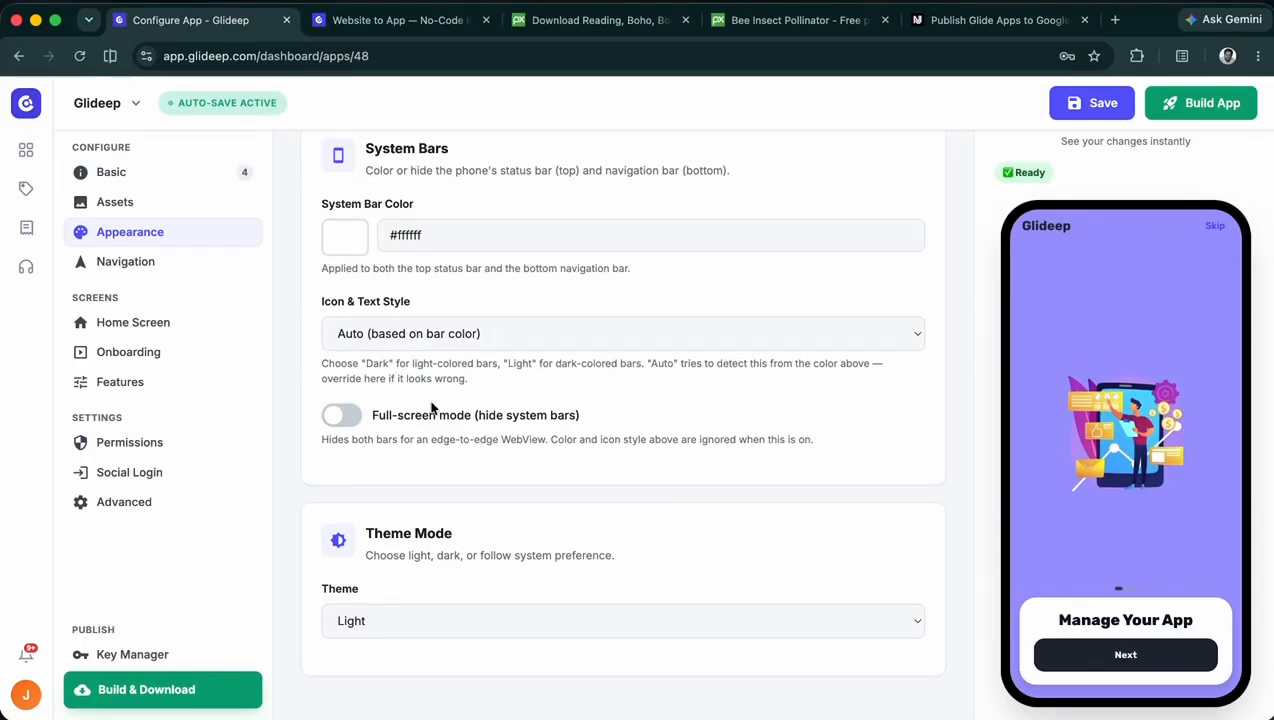
- Set the system bar color to #5046e5 by sampling the Glideep logo with the eyedropper
scroll(432, 407, "up", 1)
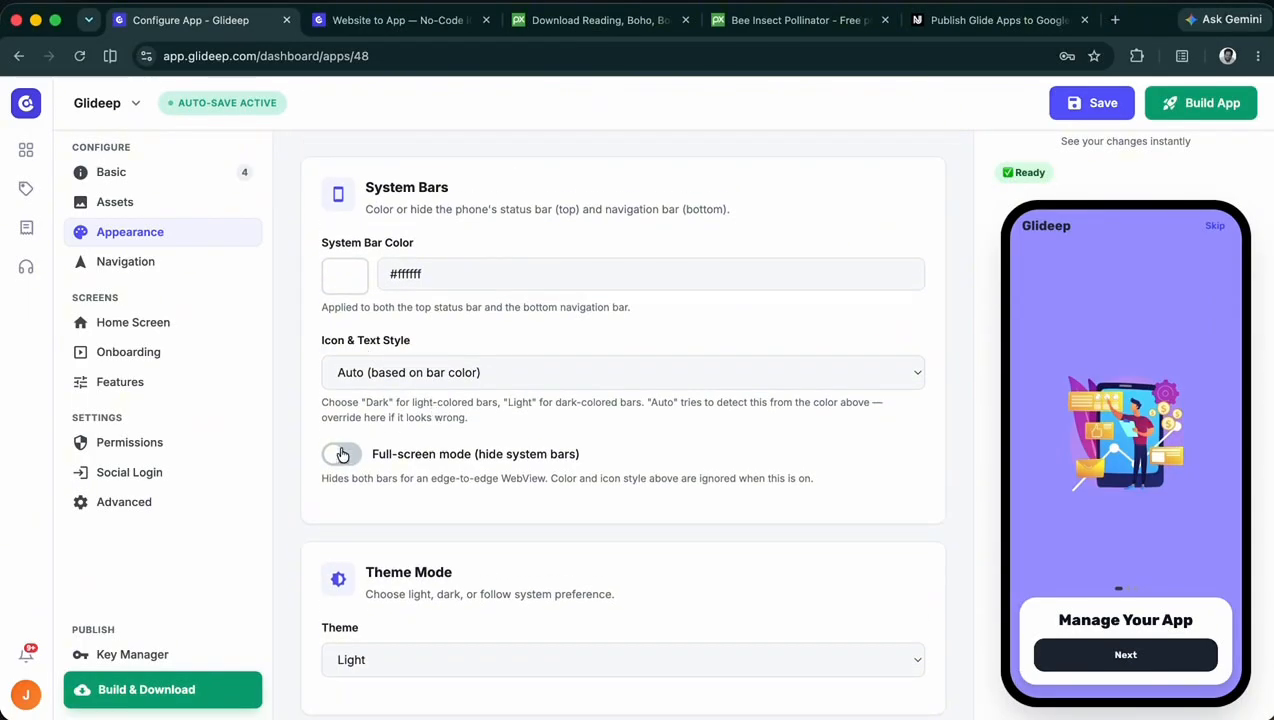
left_click(344, 287)
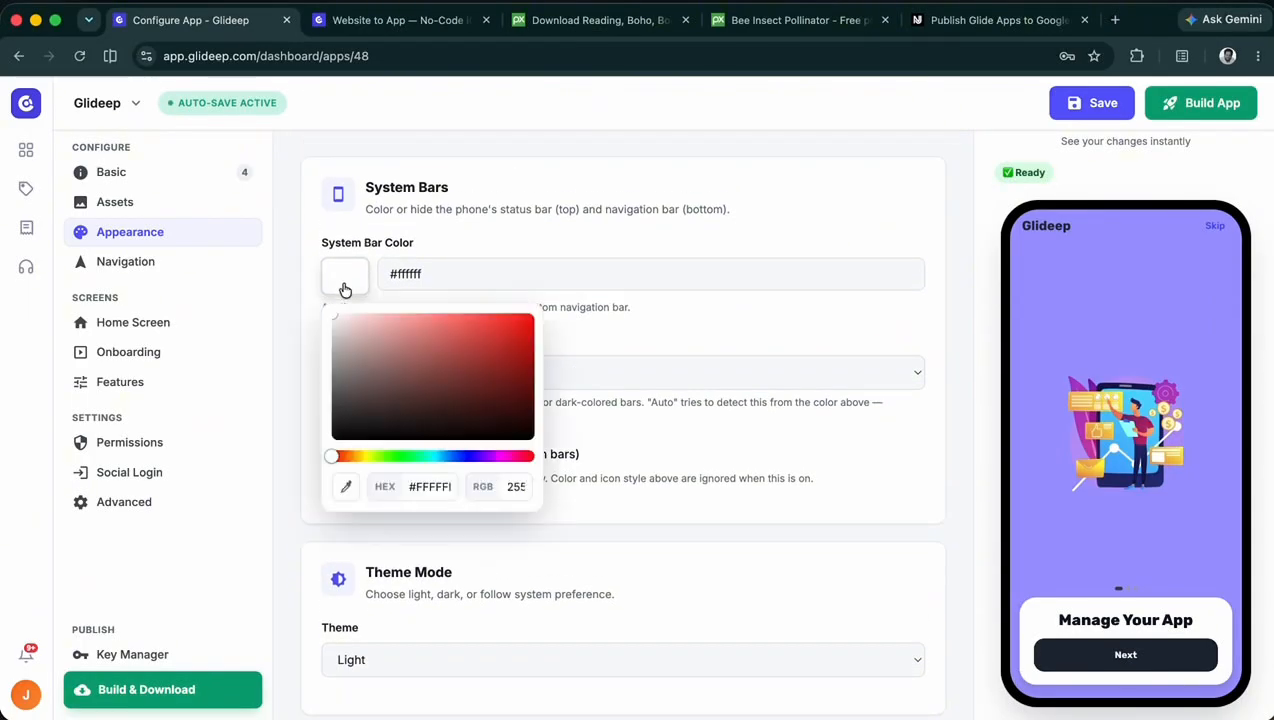
left_click(460, 457)
mouse_move(495, 391)
left_mouse_down()
mouse_move(538, 324)
mouse_move(520, 315)
left_mouse_up()
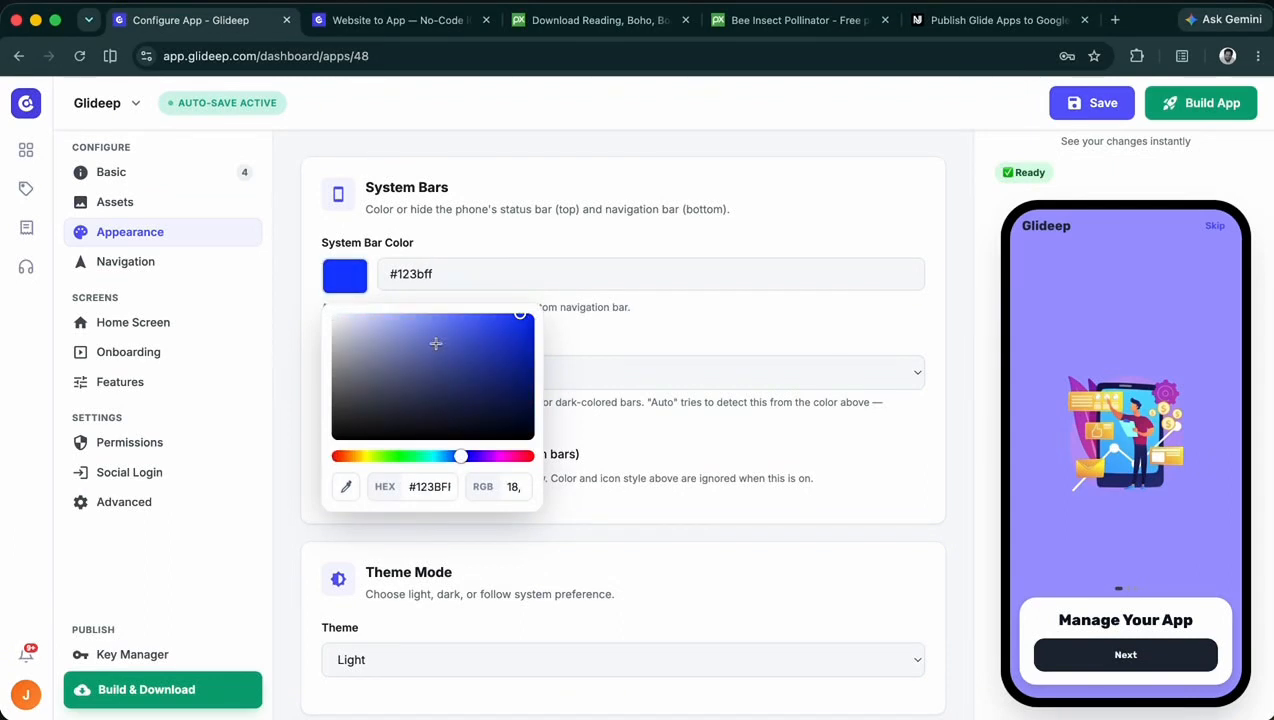
left_click(346, 489)
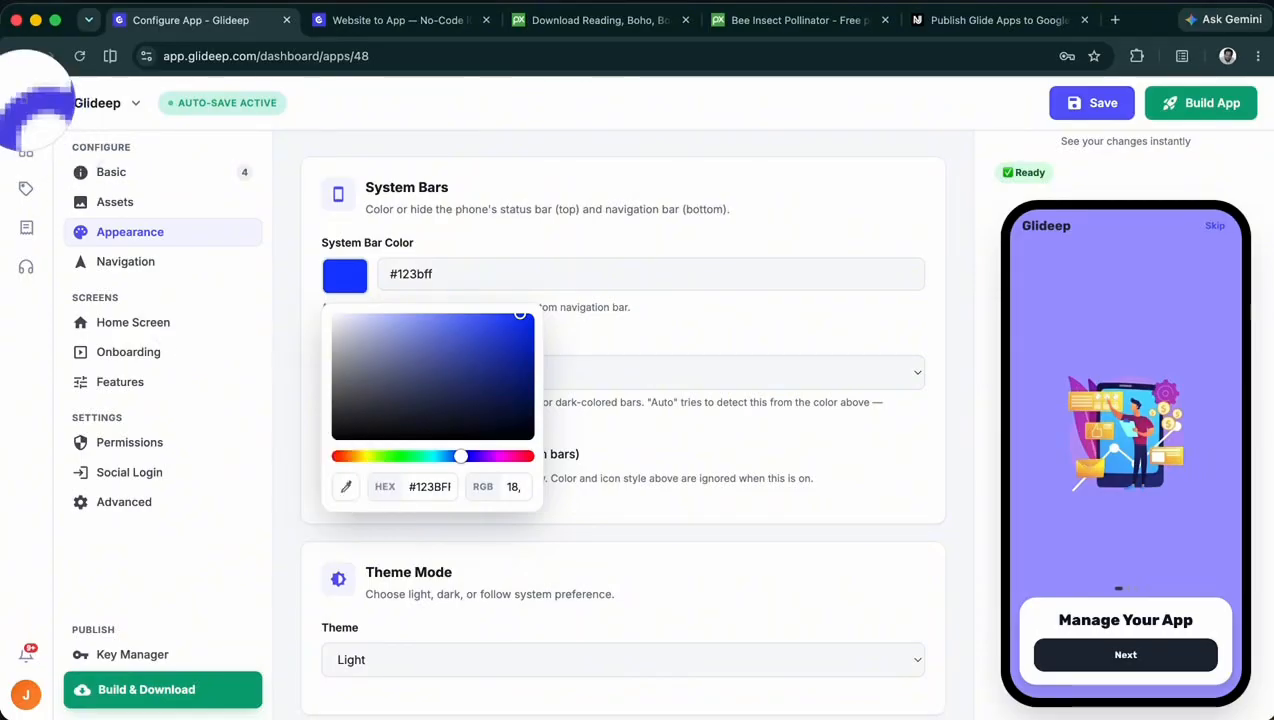
left_click(35, 97)
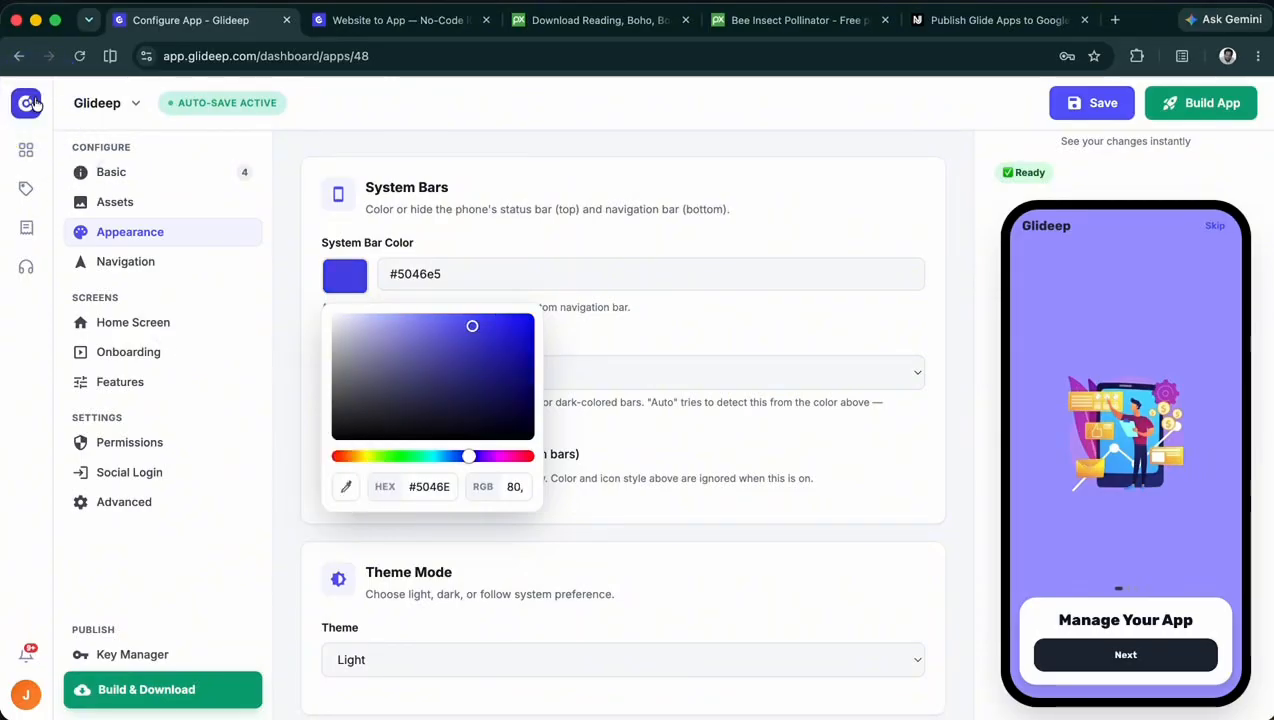
left_click(589, 237)
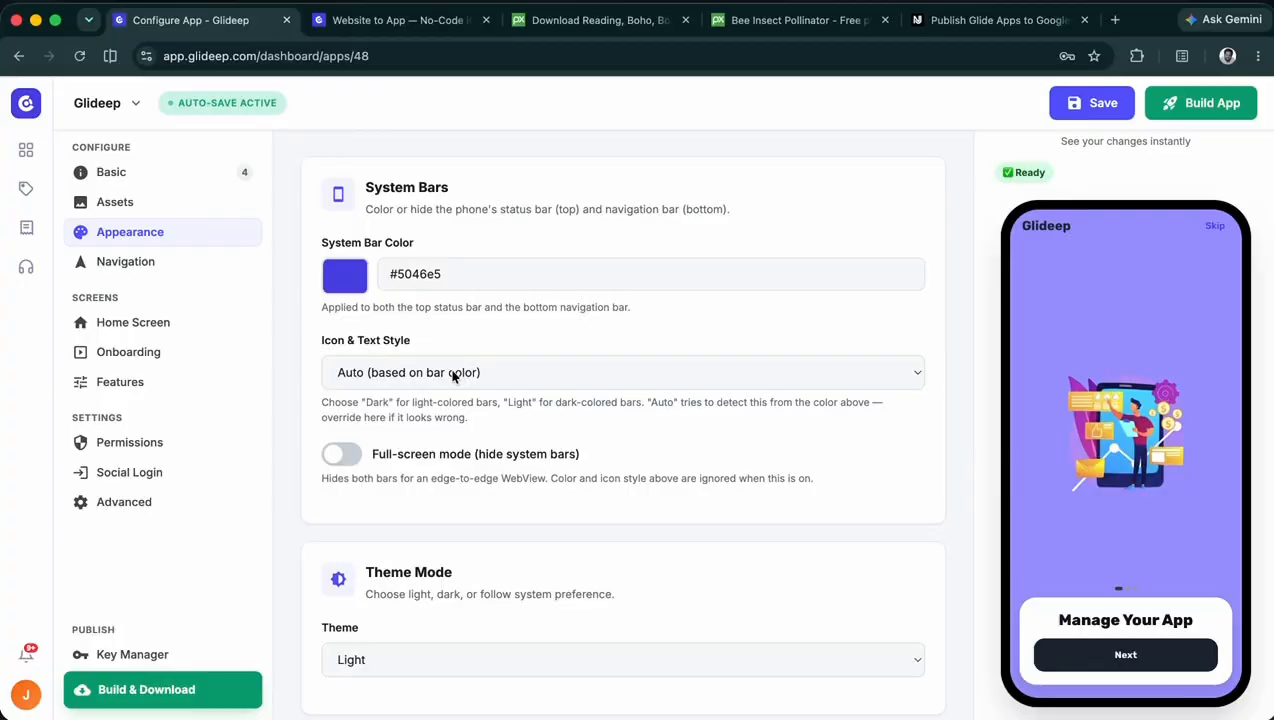
- Save the configuration and switch to iPhone Mirroring to check the system bars in the Glideep app
left_click(1092, 103)
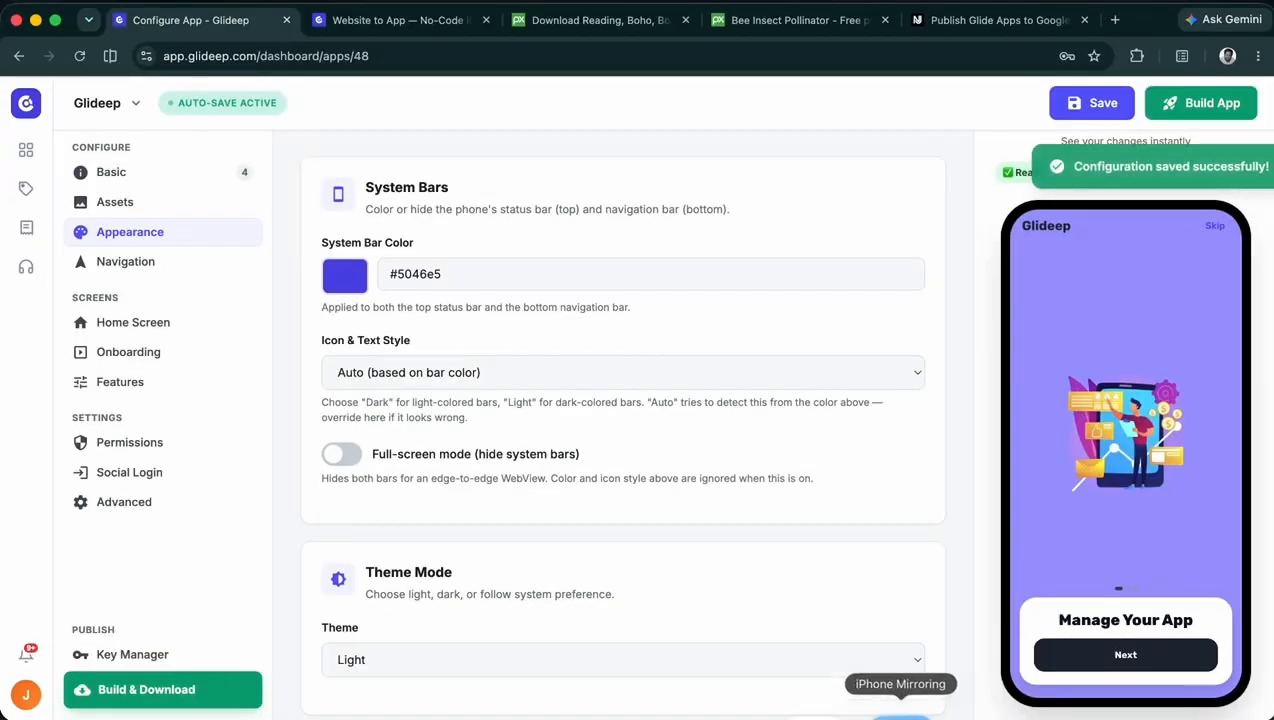
left_click(901, 713)
left_click(822, 322)
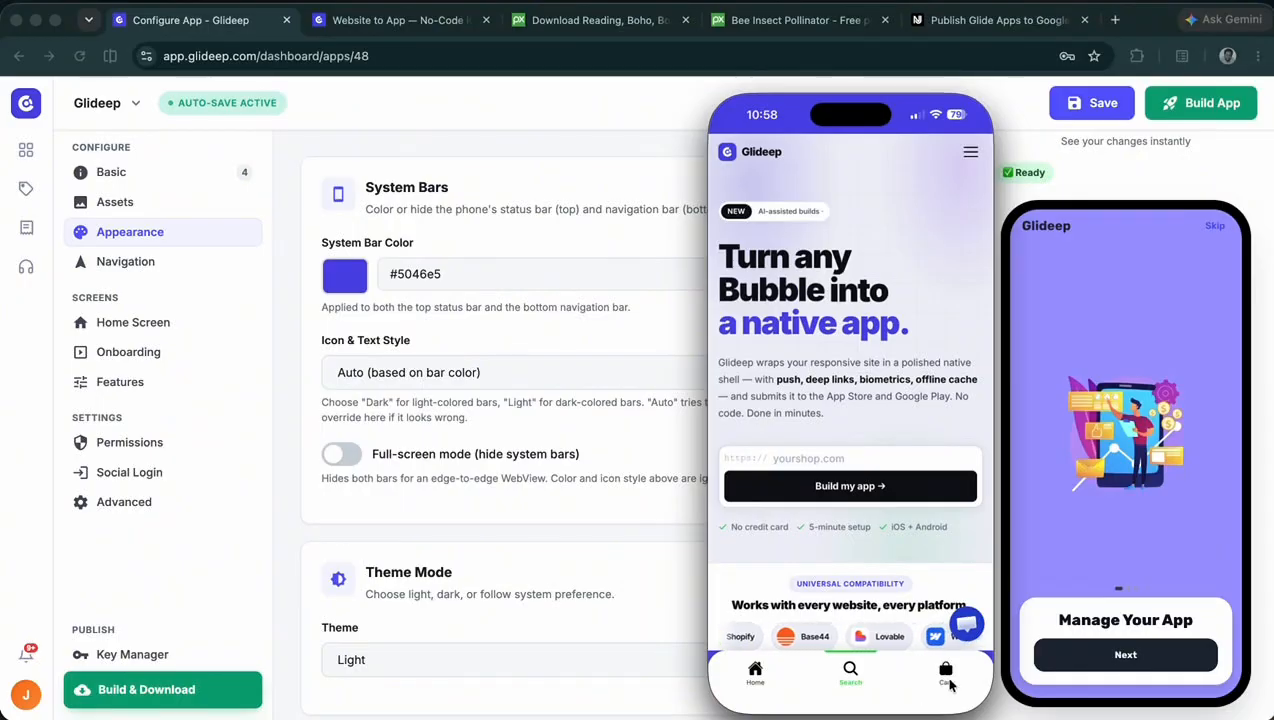
- Review the icon and text style options for the system bars and compare them with the mirrored phone's status bar
scroll(498, 327, "down", 1)
left_click(447, 352)
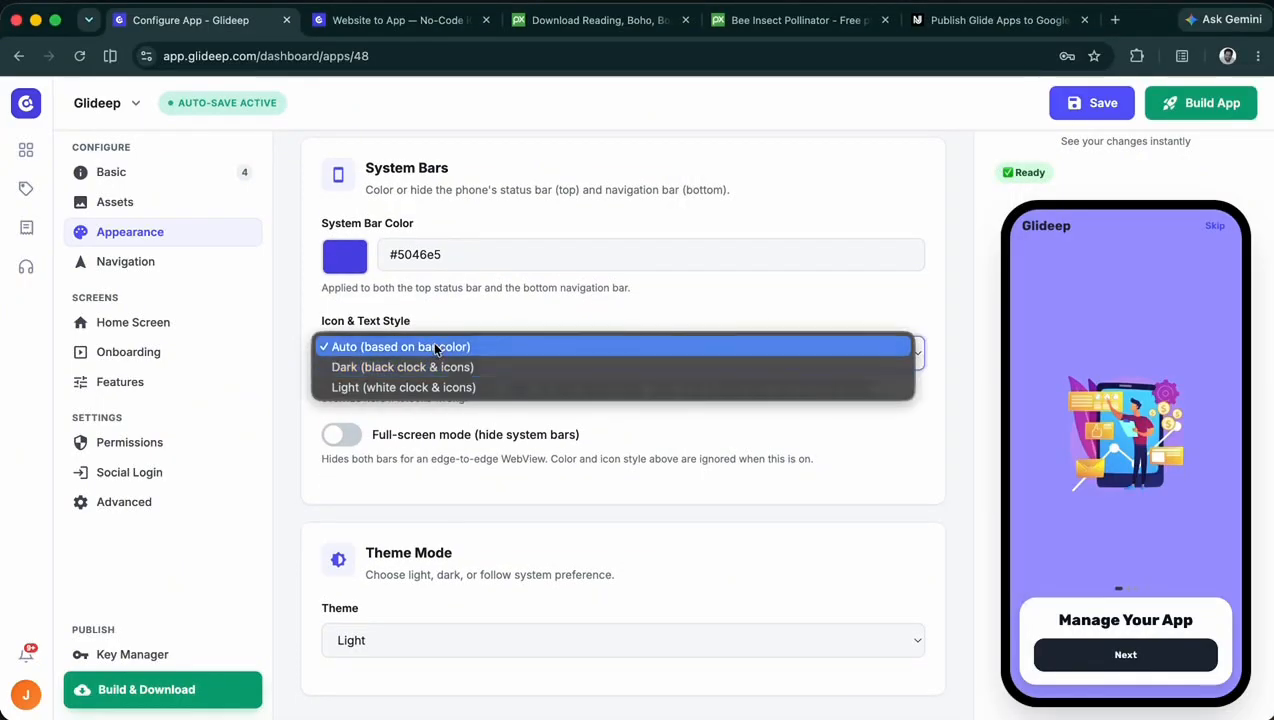
left_click(890, 716)
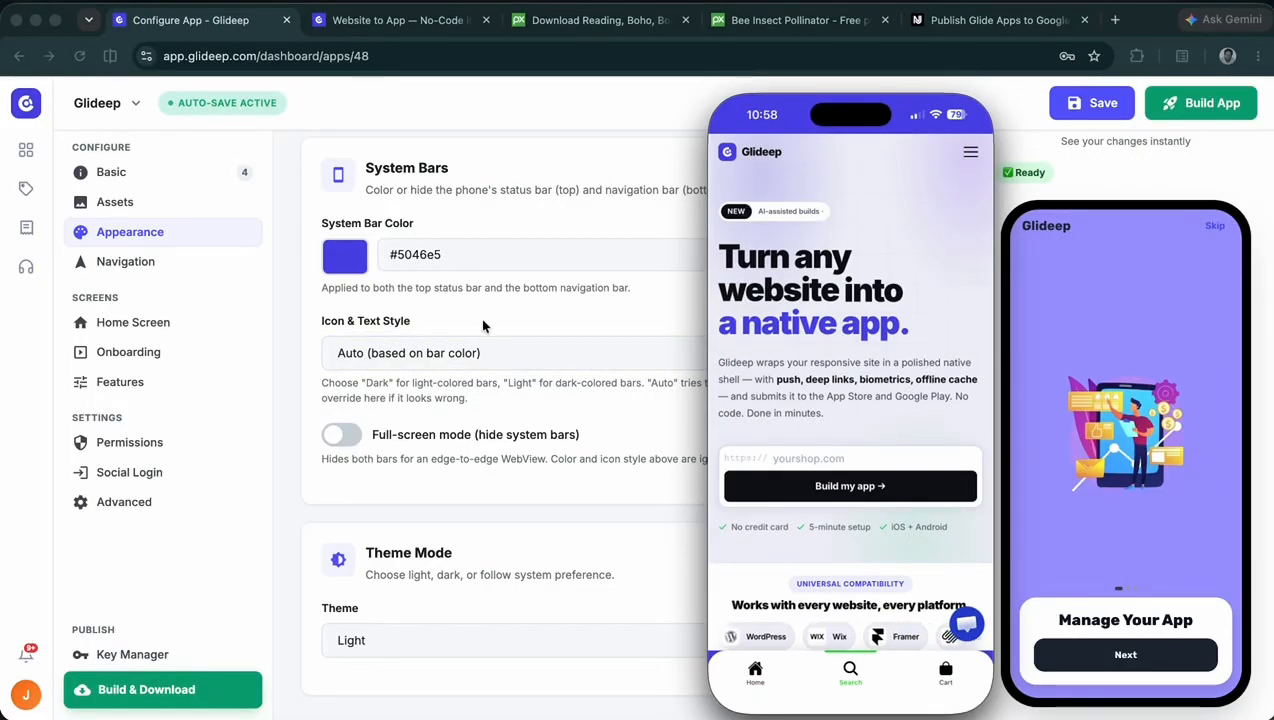
left_click(493, 355)
left_click(478, 356)
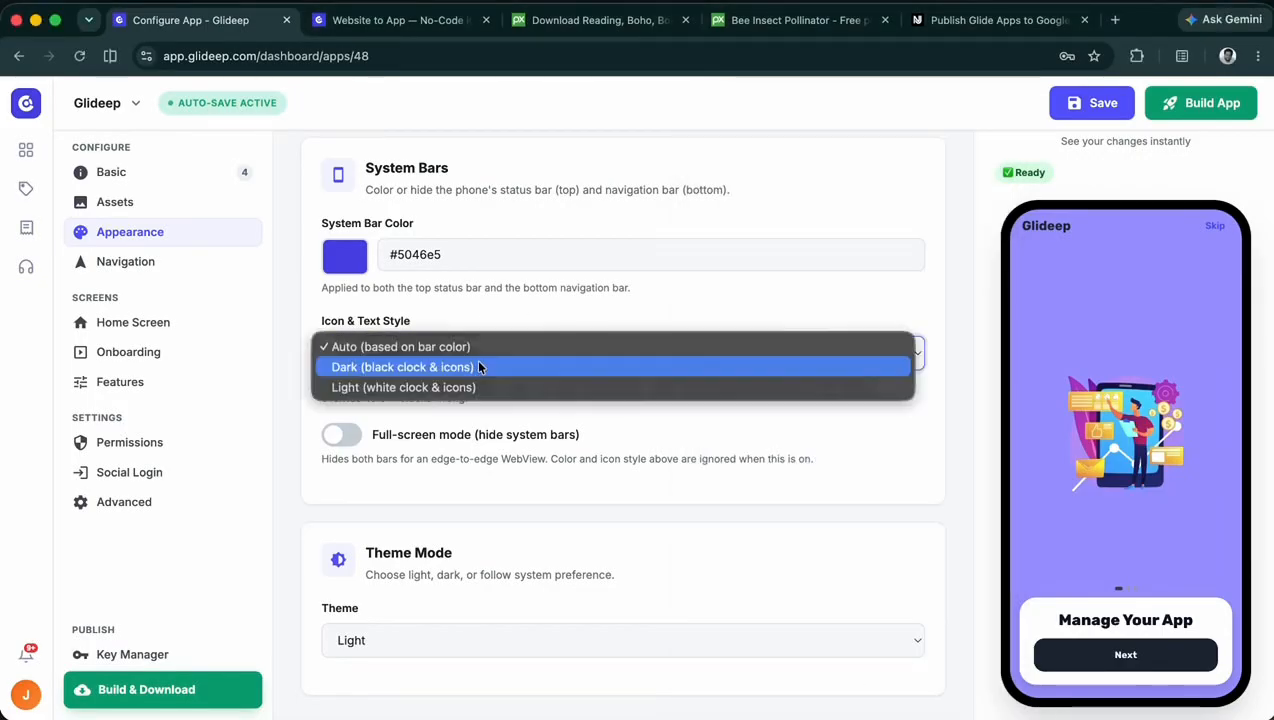
left_click(520, 311)
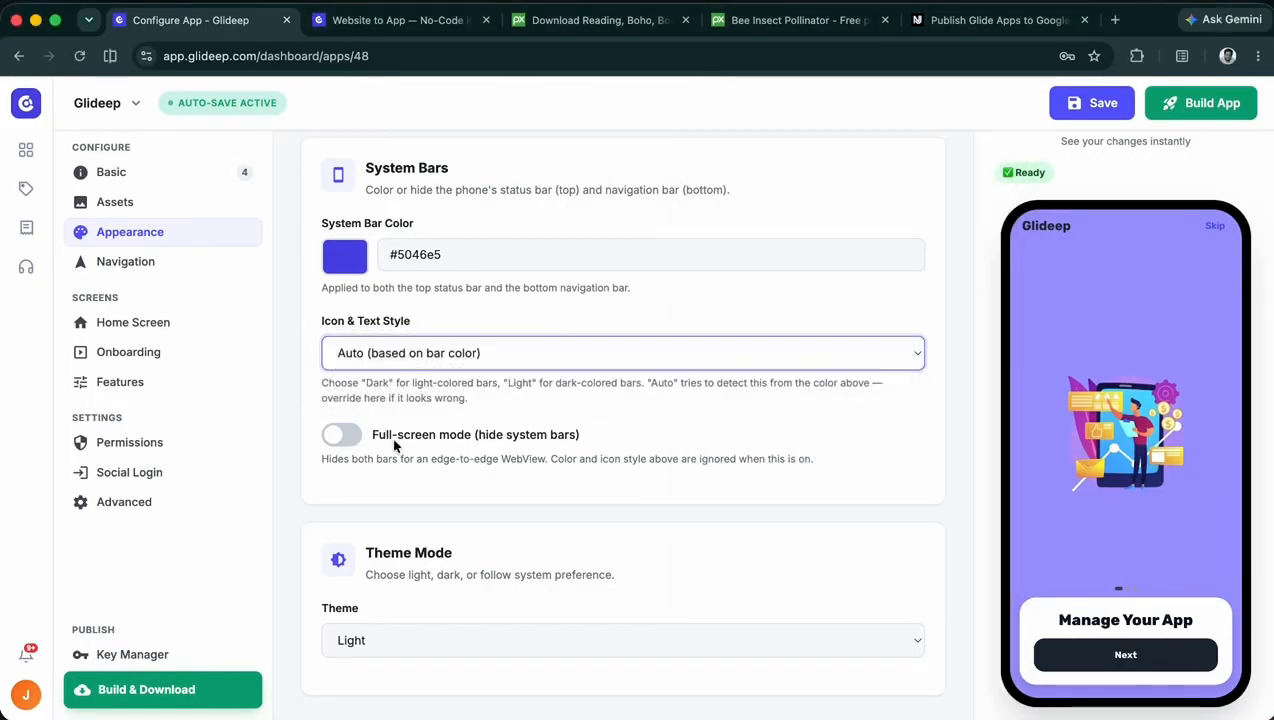
- Enable full-screen mode to hide the system bars and save the configuration
left_click(343, 436)
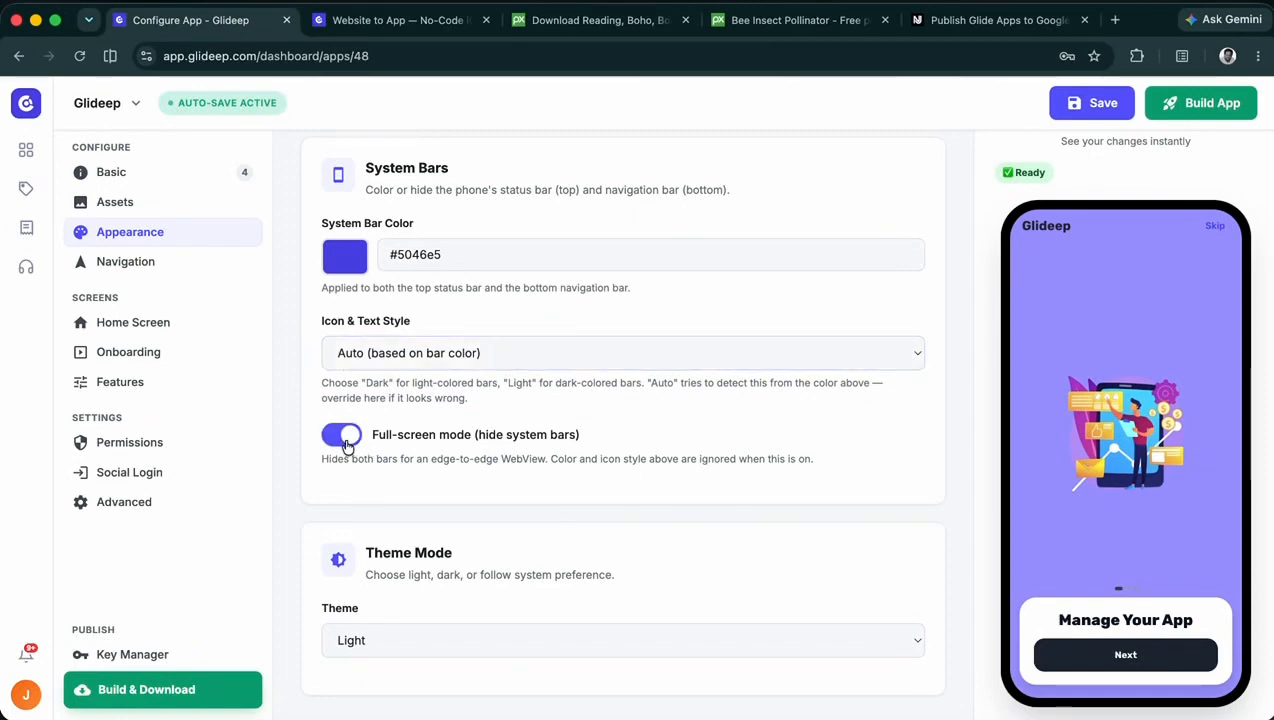
left_click(1080, 112)
- Relaunch the Glideep app in iPhone Mirroring and skip its onboarding to check full-screen mode
left_click(847, 580)
left_click(970, 84)
left_click(826, 319)
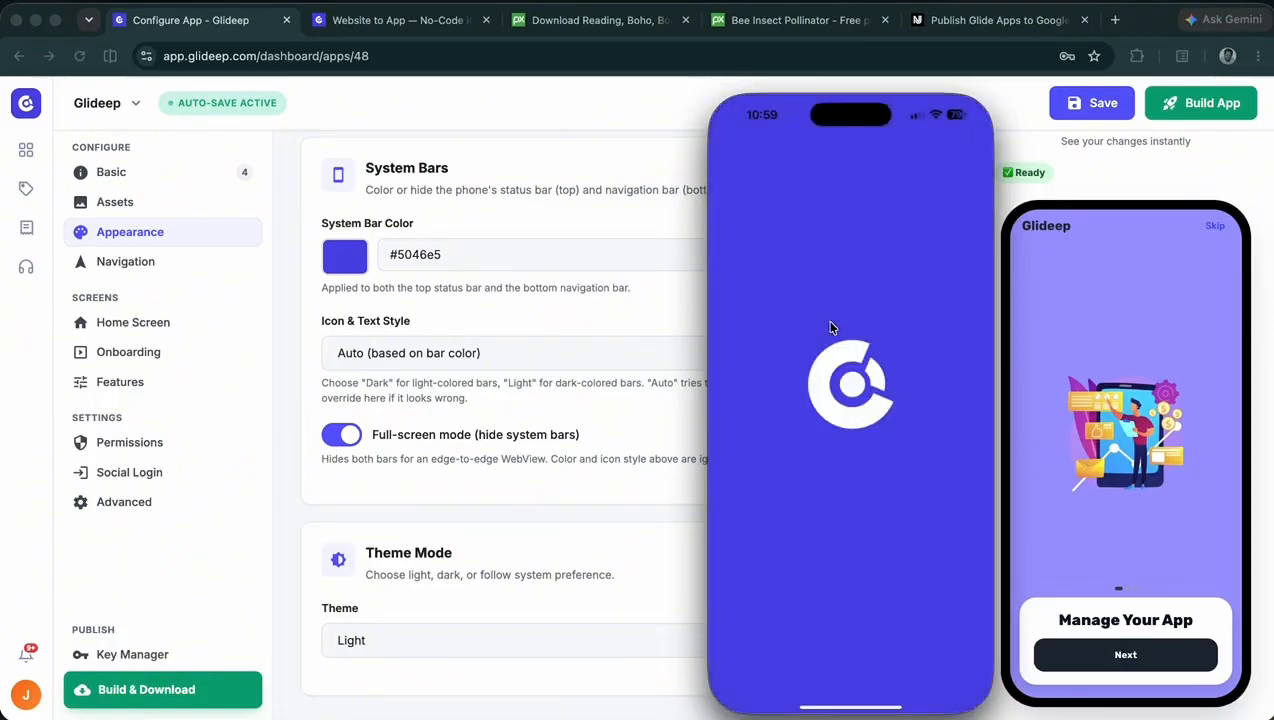
left_click(962, 160)
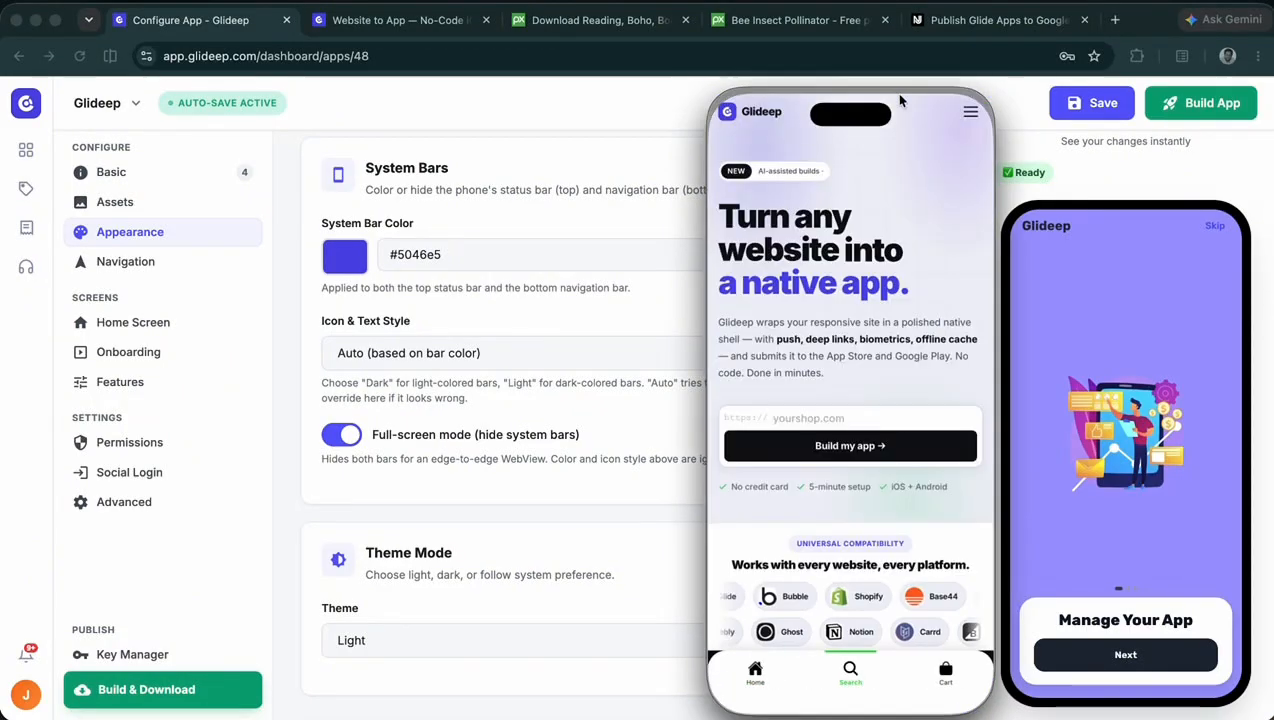
- Open the Navigation settings and turn off bottom navigation
left_click(127, 264)
left_click(340, 281)
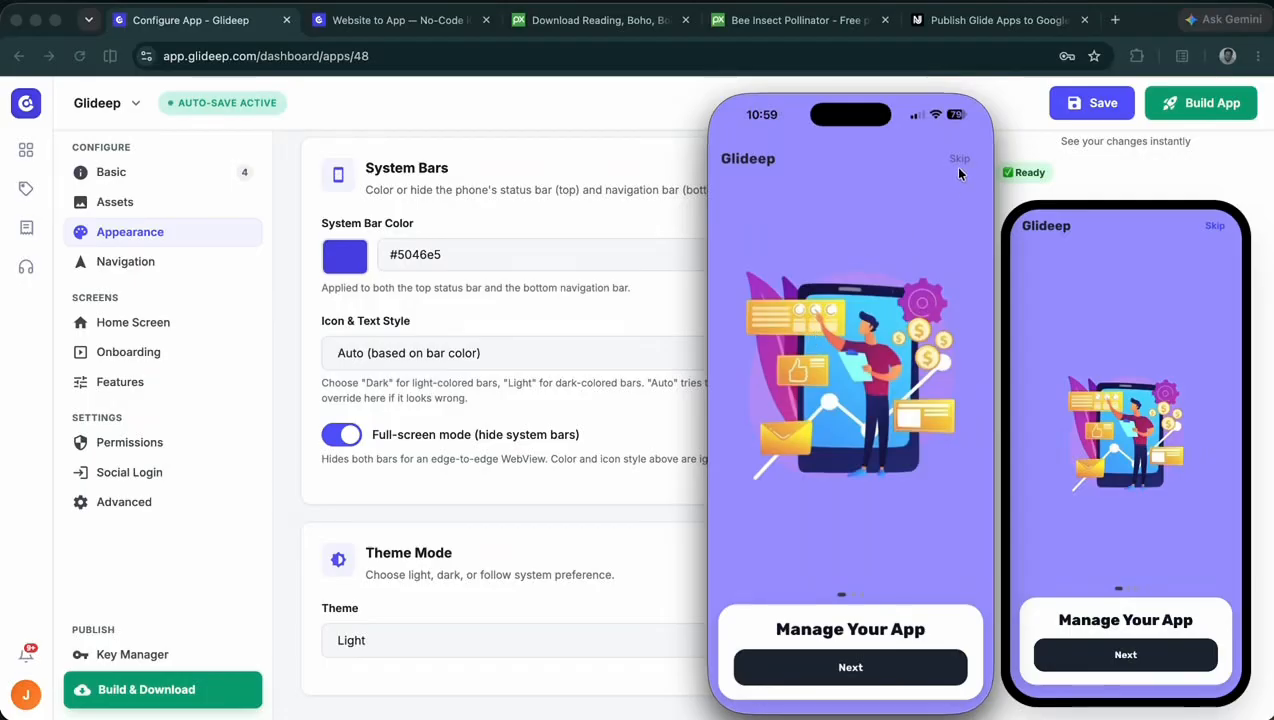
- Skip the onboarding on the mirrored phone and look through the app's home page in full-screen mode
left_click(958, 163)
scroll(879, 390, "down", 2)
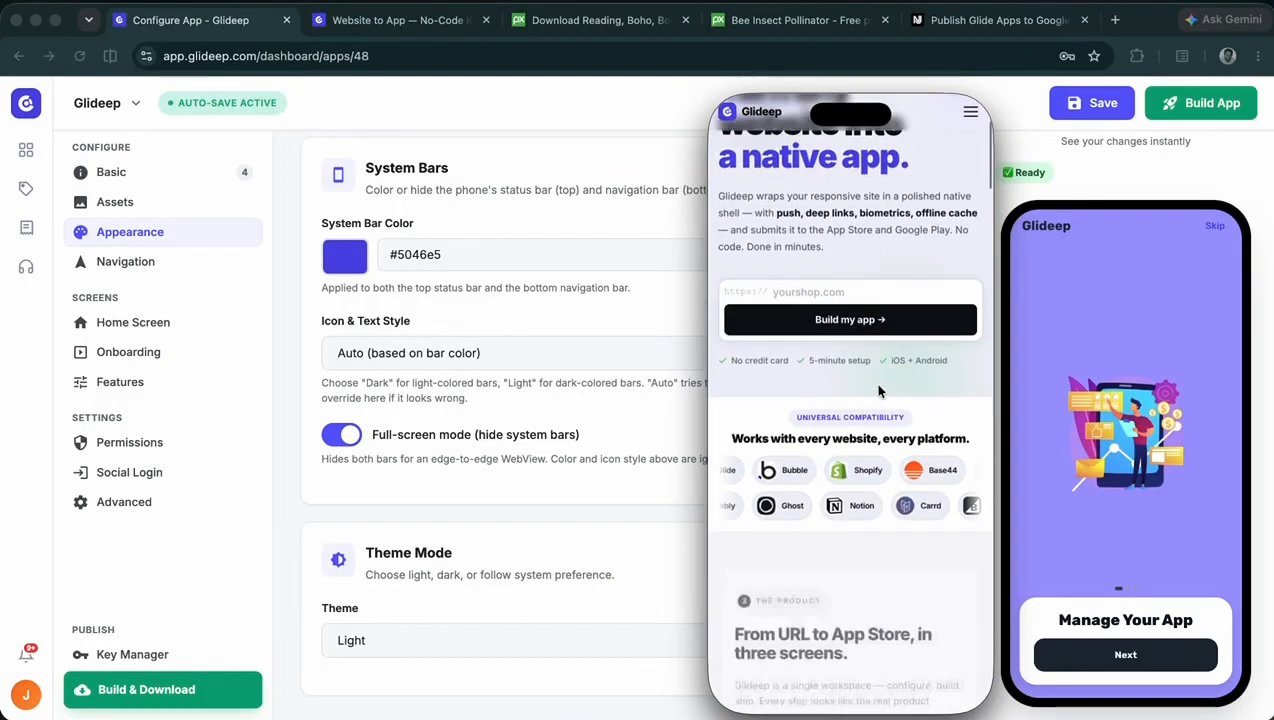
scroll(879, 390, "down", 6)
scroll(879, 390, "up", 8)
scroll(879, 390, "down", 9)
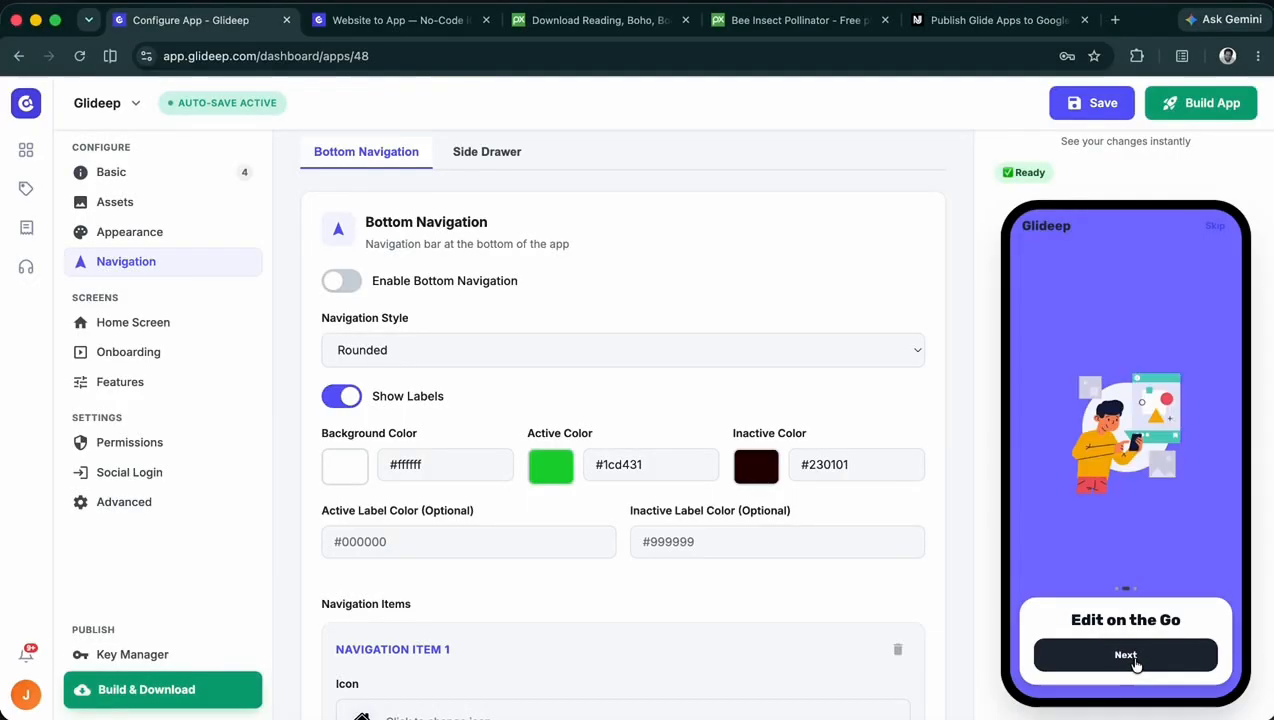
- Finish the onboarding in the phone preview, then enable bottom navigation and save the configuration
left_click(1124, 652)
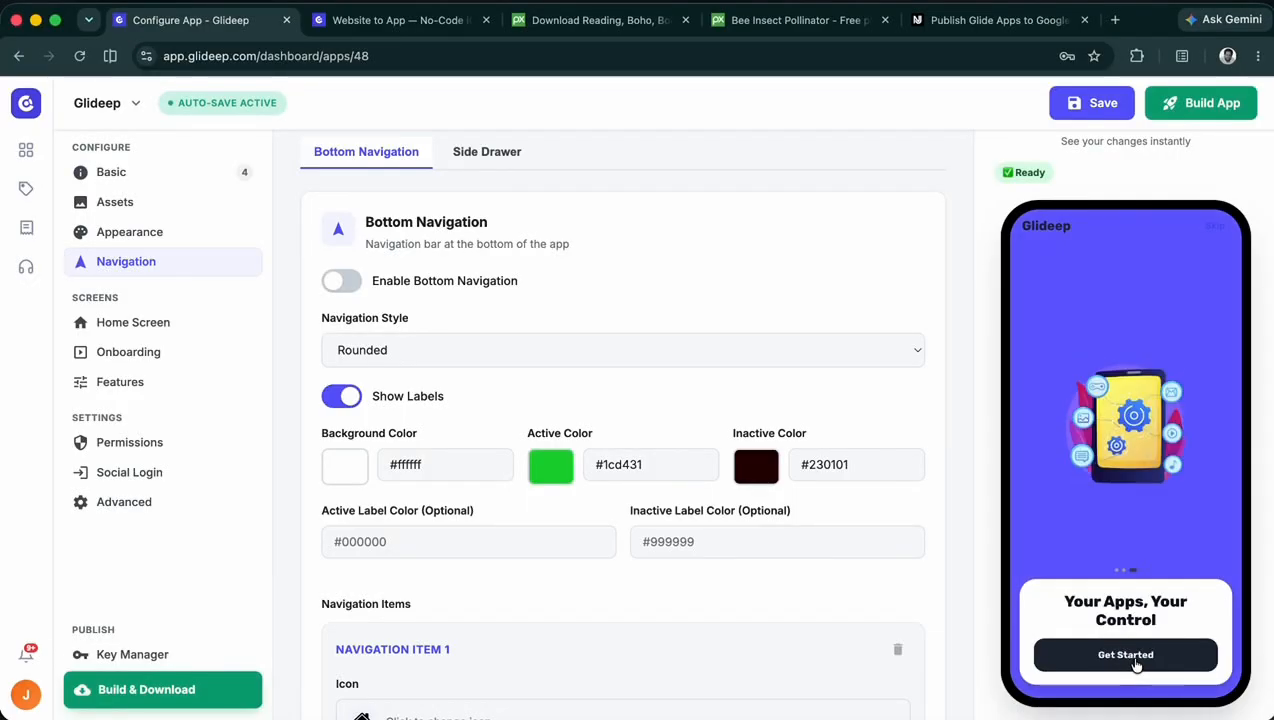
left_click(1124, 652)
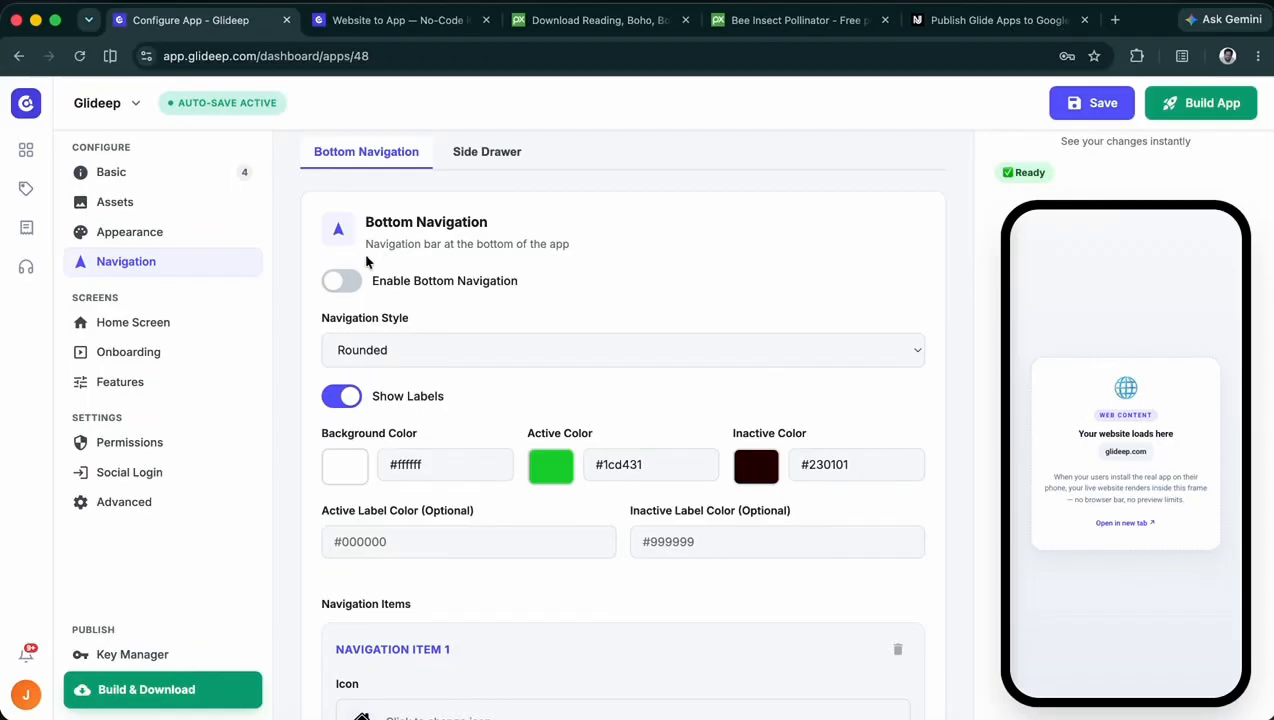
left_click(345, 285)
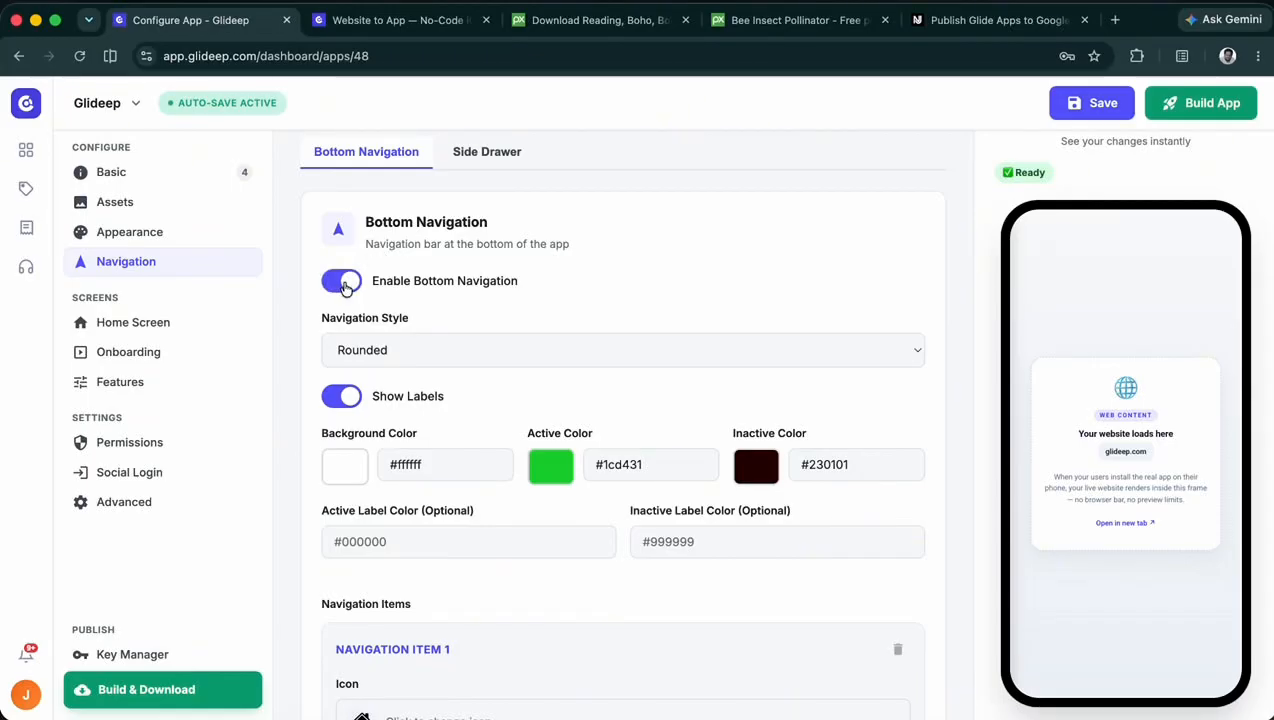
left_click(1108, 104)
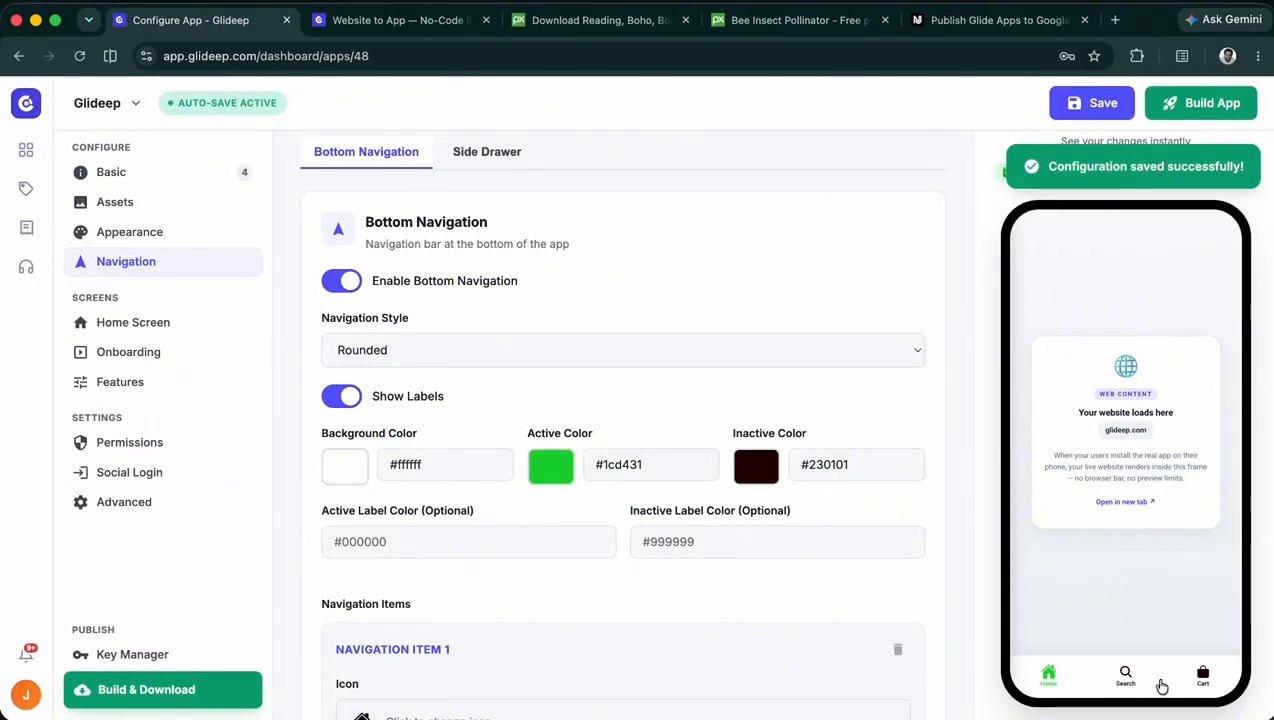
- Add a fourth item to the bottom navigation and label it Blog
scroll(770, 535, "down", 8)
scroll(765, 533, "down", 3)
left_click(666, 640)
scroll(560, 590, "down", 3)
left_click(412, 497)
left_click_drag(412, 500, 313, 495)
type("Blog")
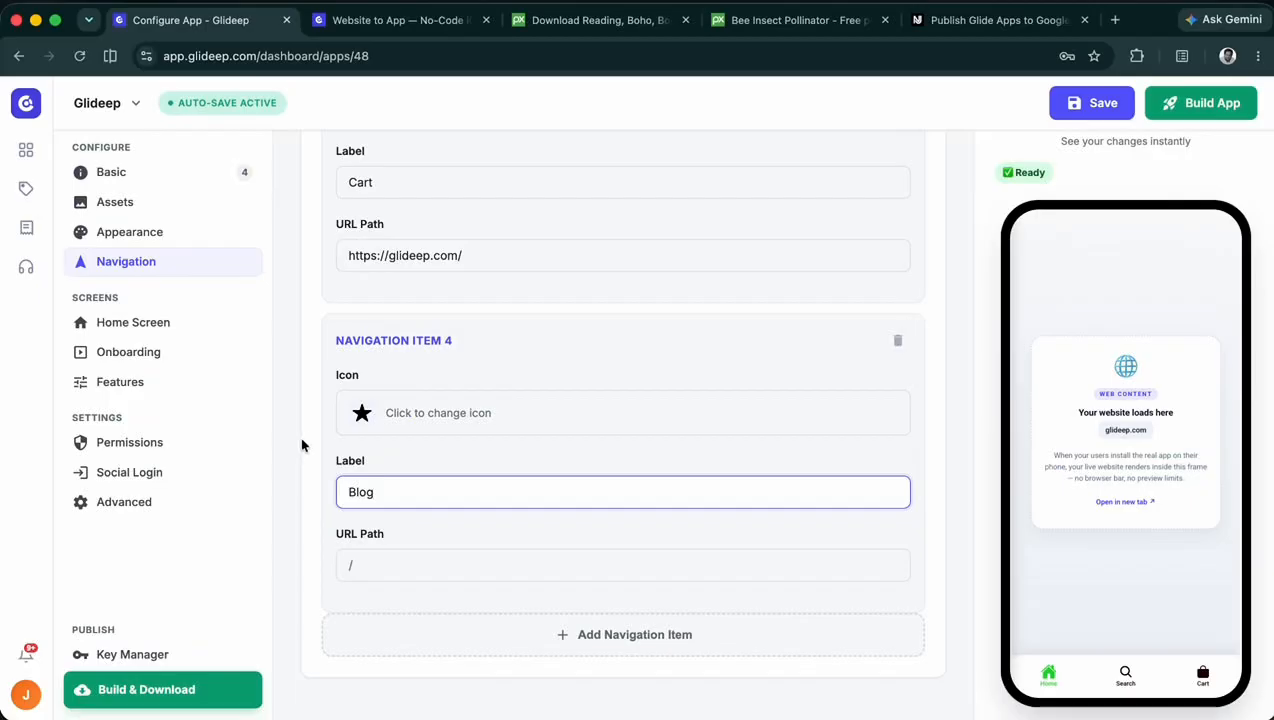
left_click(362, 413)
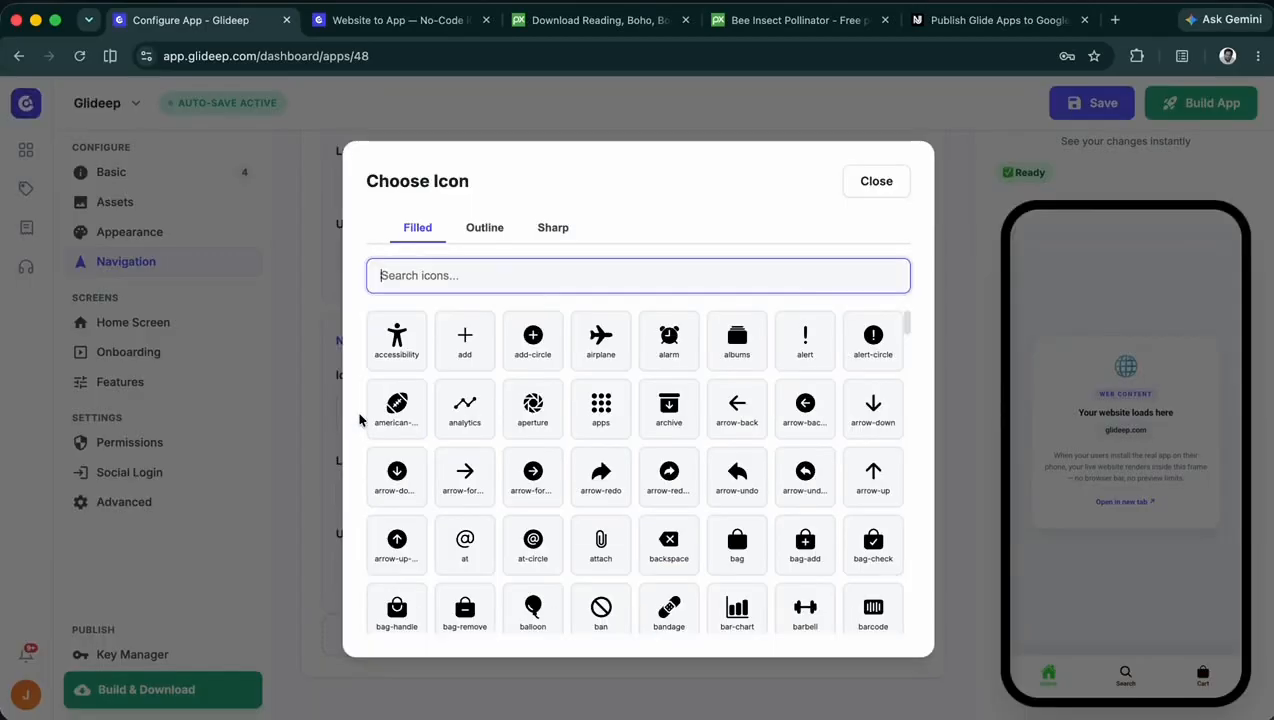
left_click(740, 362)
left_click(364, 565)
type("Https://glideep.com/blog")
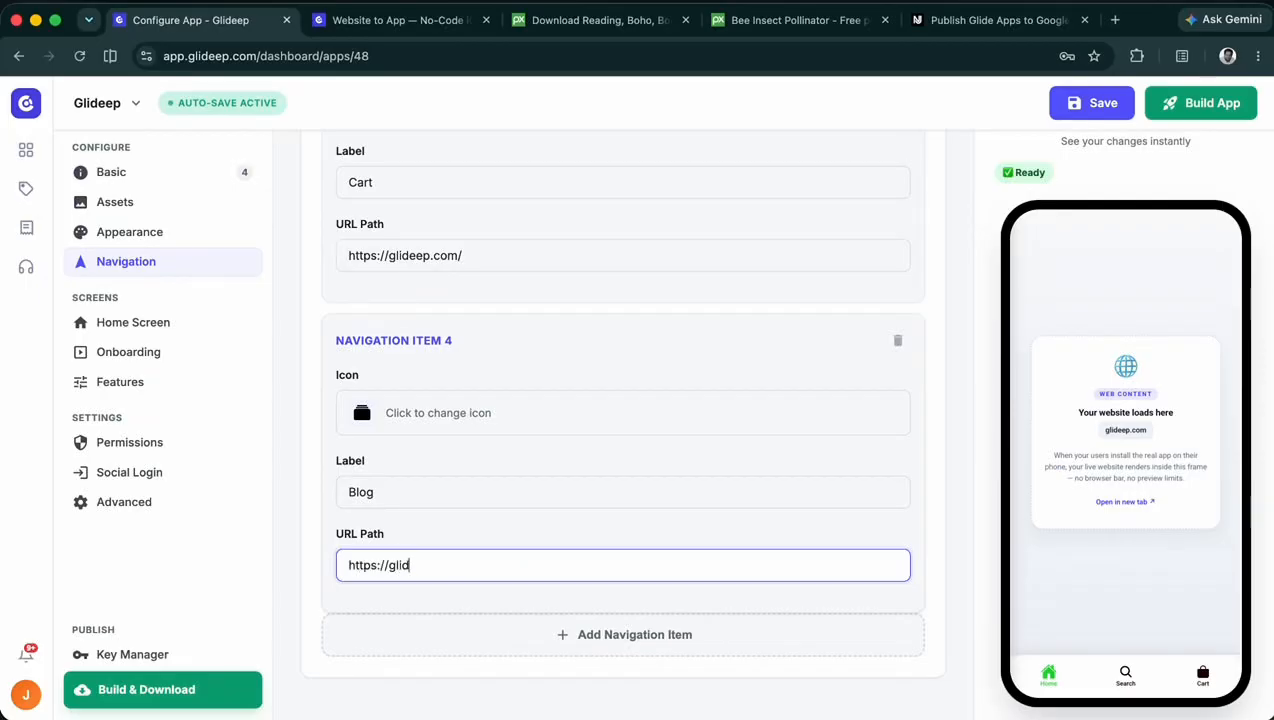
left_click(1082, 108)
left_click(573, 640)
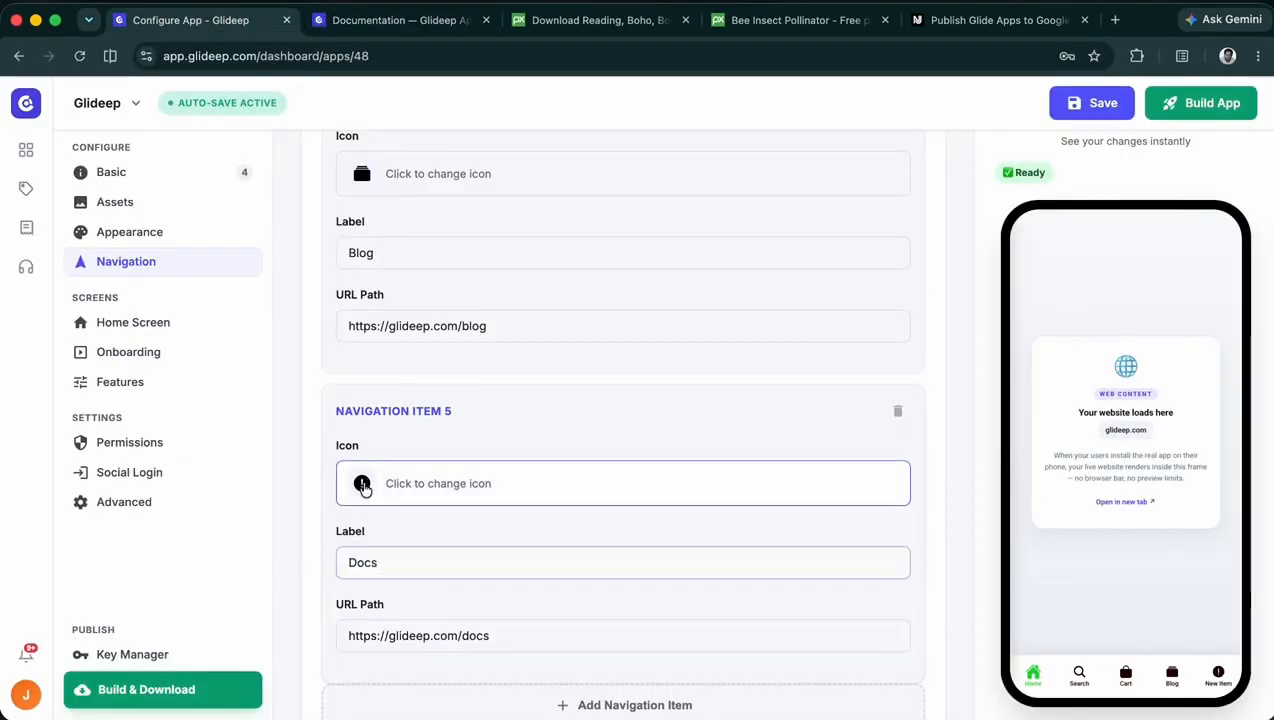
left_click(1092, 103)
- Set the bottom navigation style to Pill and save the configuration
scroll(743, 360, "up", 4)
scroll(515, 336, "up", 10)
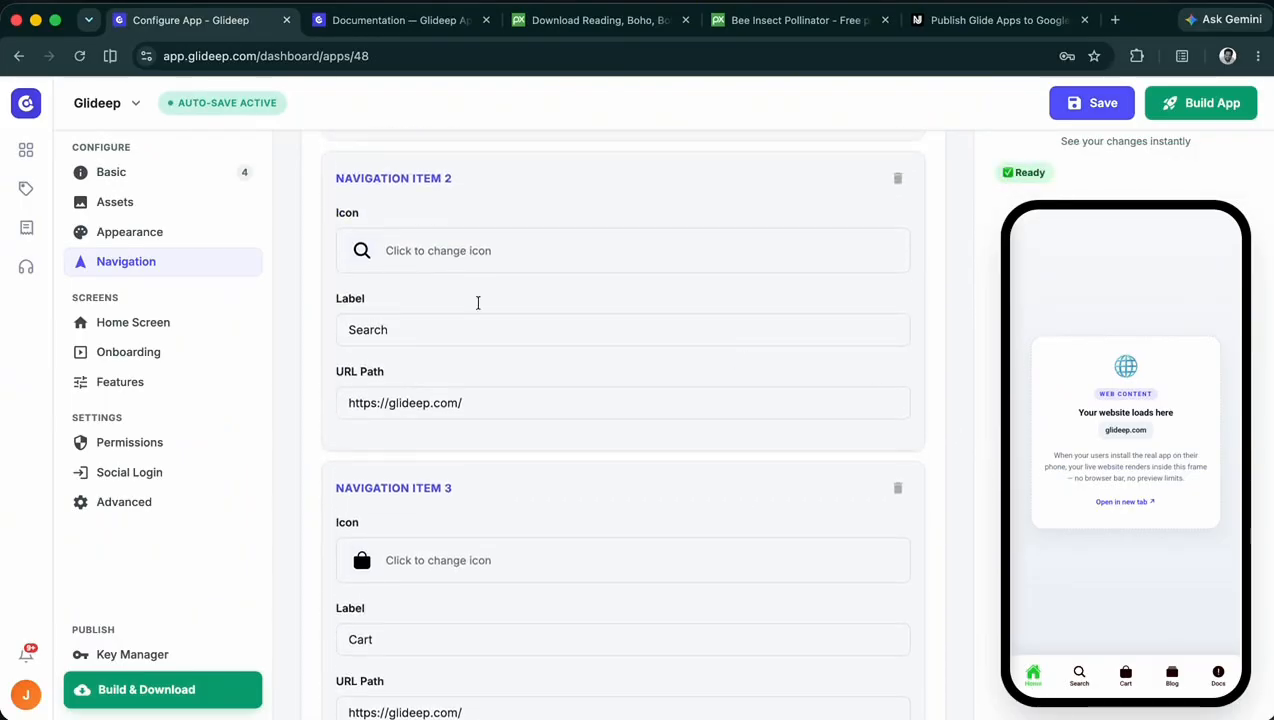
scroll(385, 419, "down", 2)
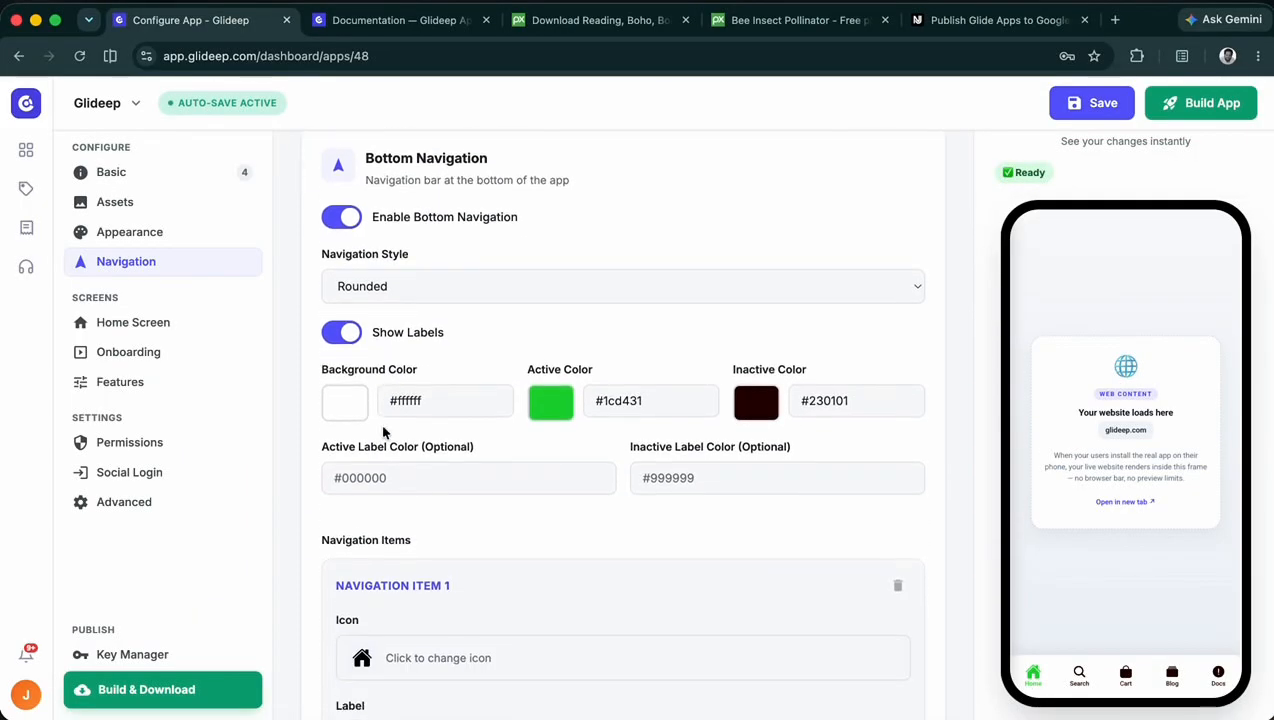
left_click(415, 288)
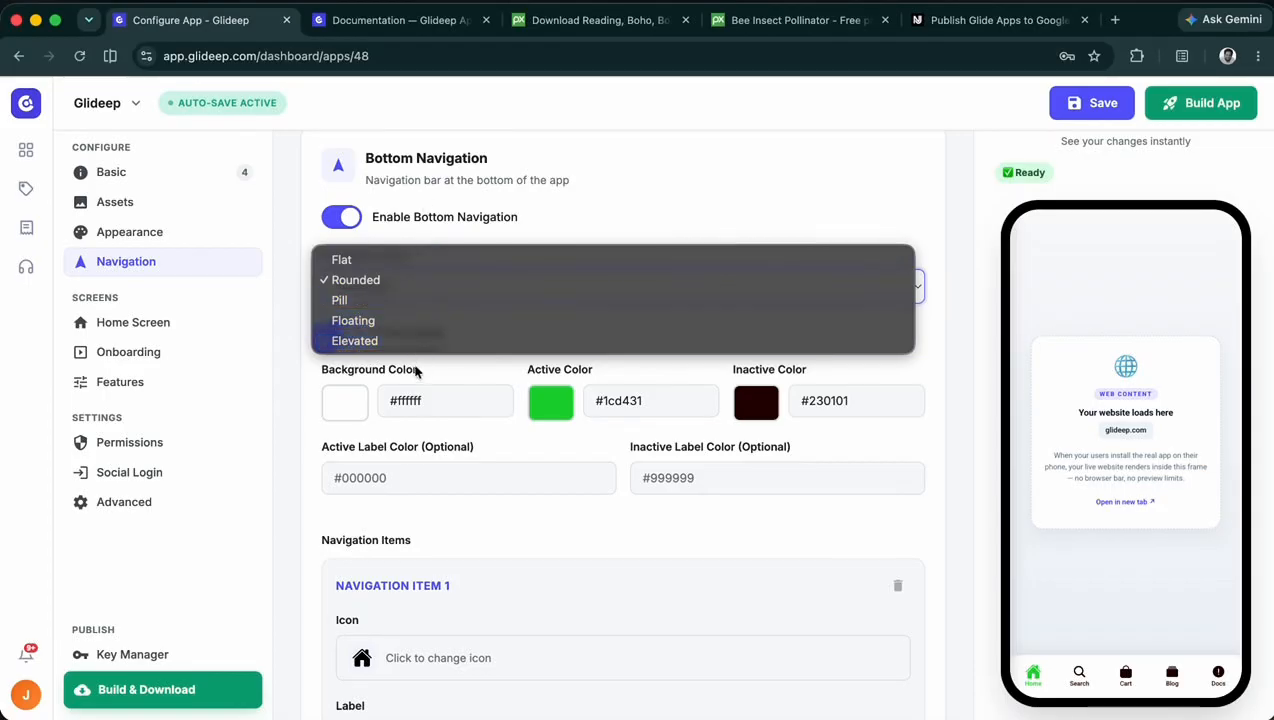
left_click(414, 300)
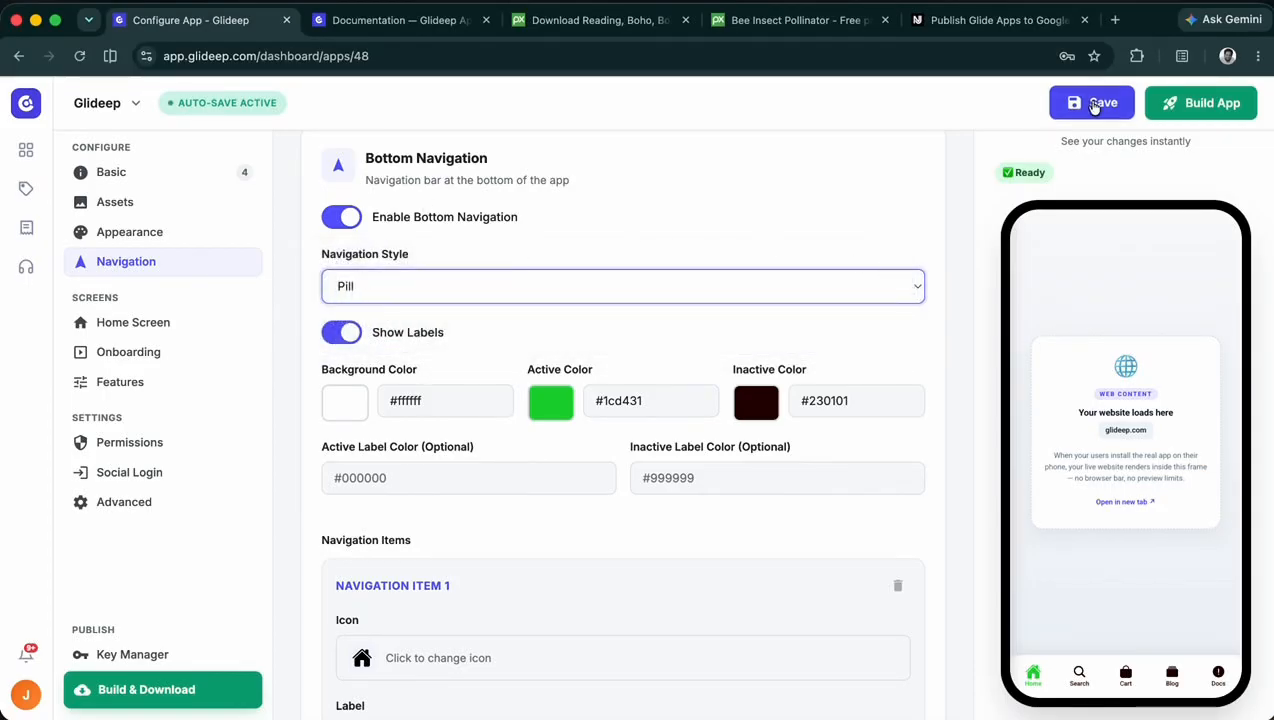
left_click(1092, 104)
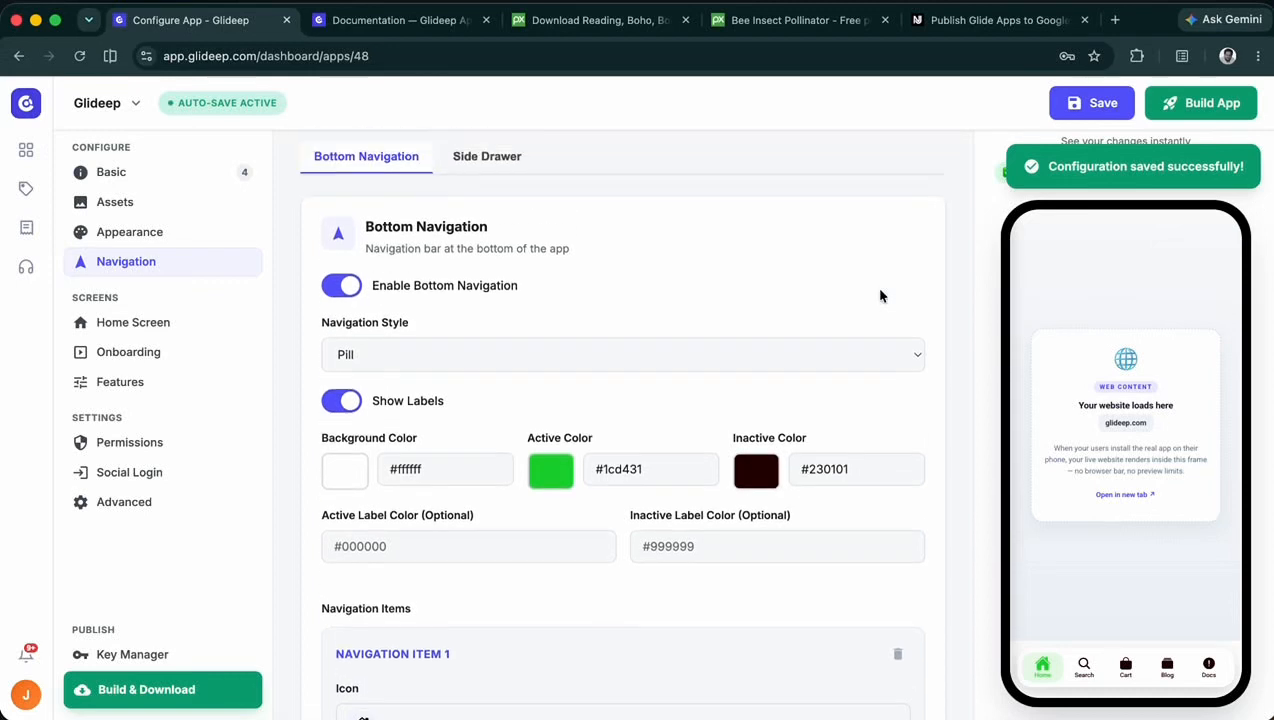
- Enable the side drawer, save, and check the drawer menu in the phone preview
left_click(470, 174)
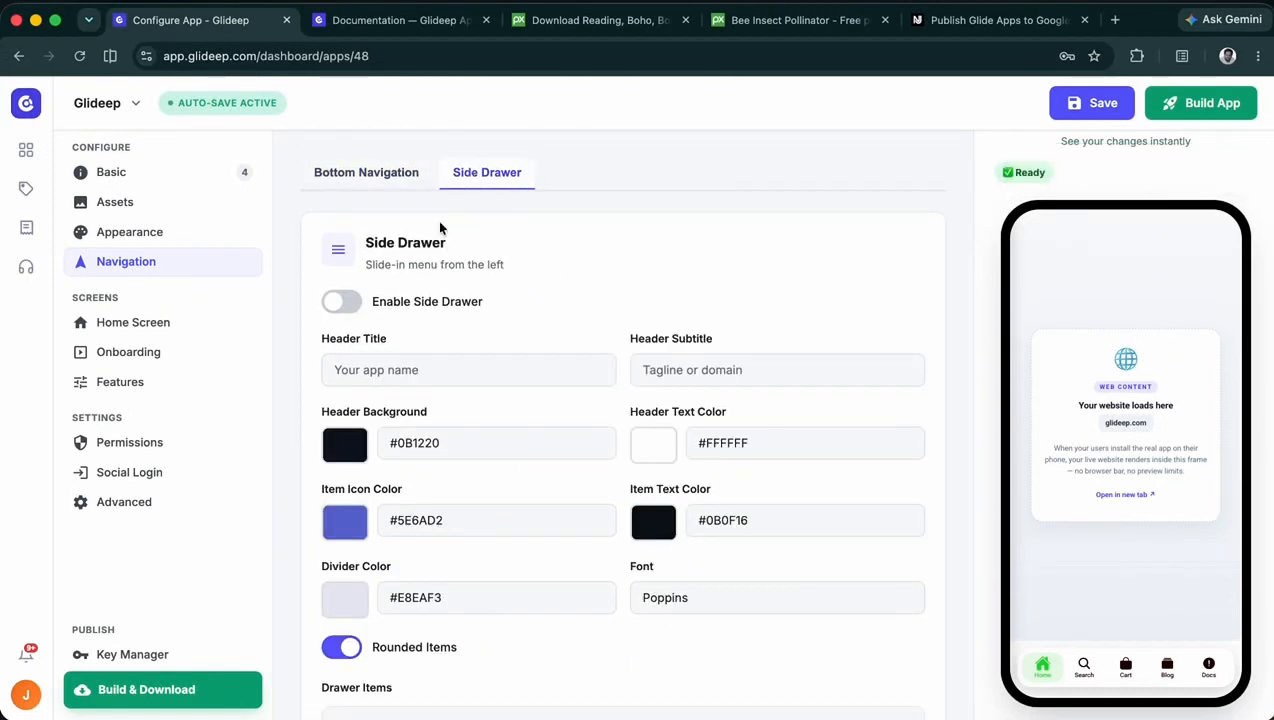
left_click(342, 303)
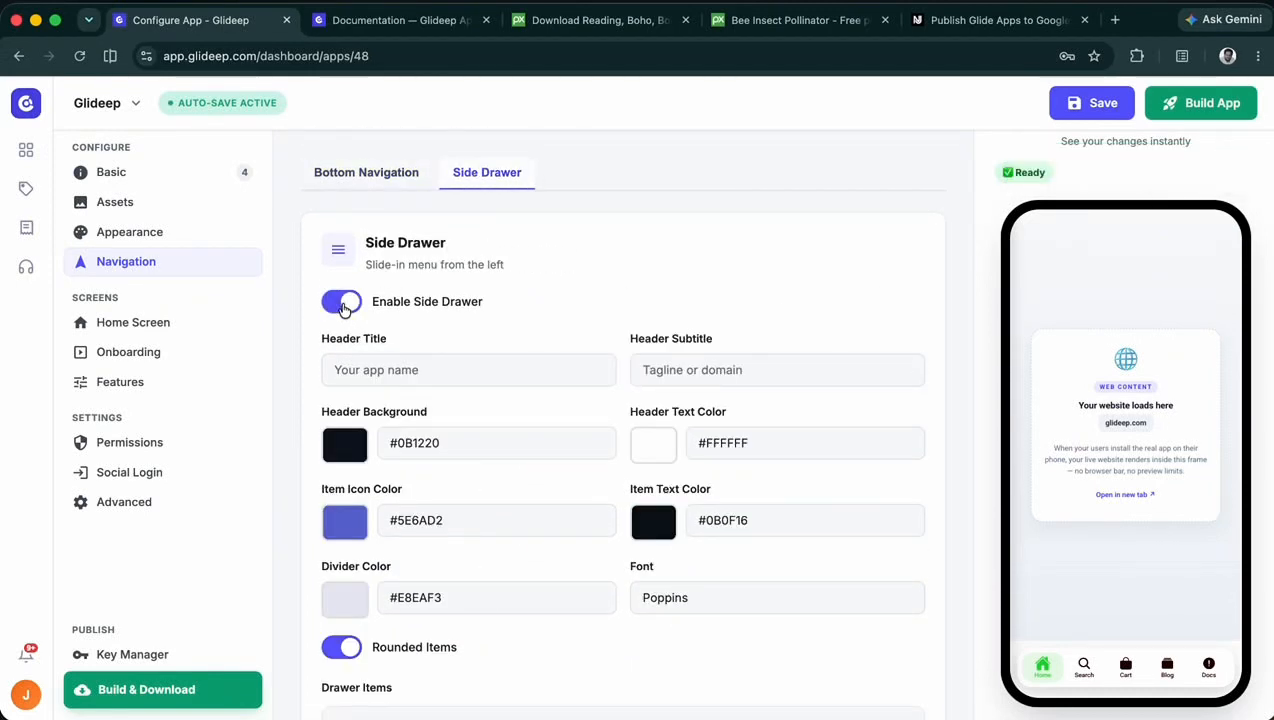
left_click(1092, 103)
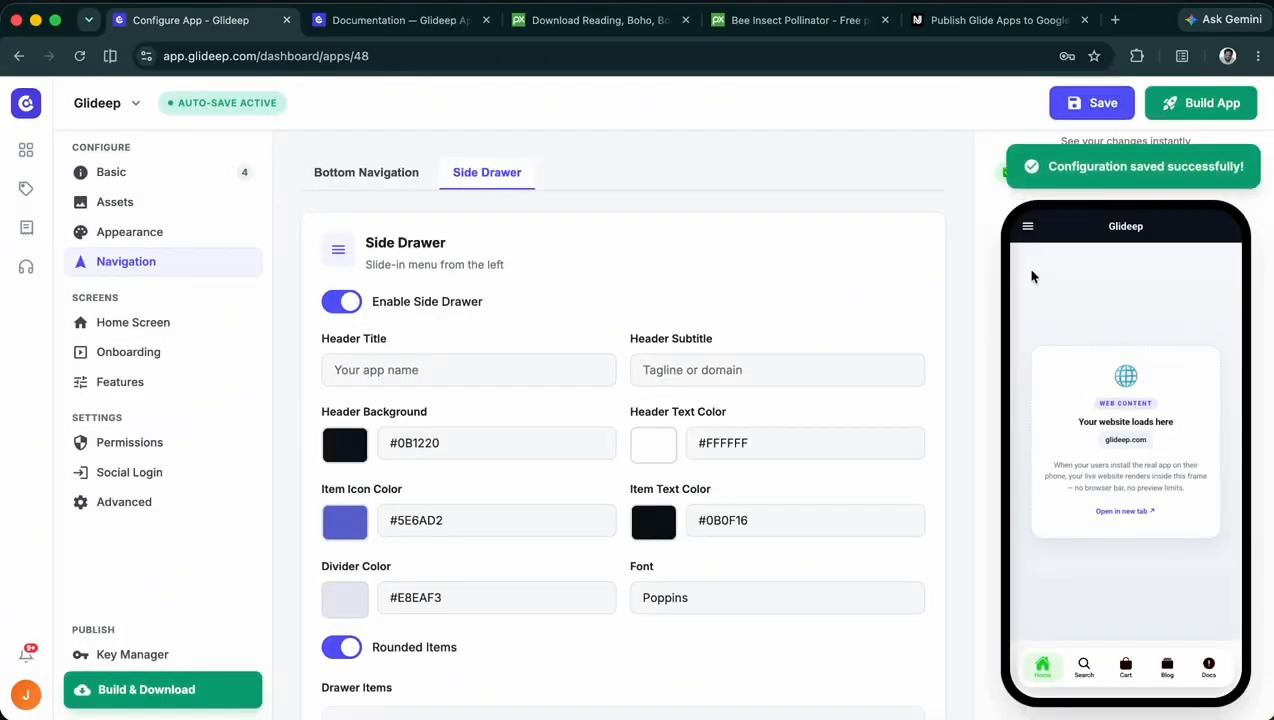
left_click(1026, 228)
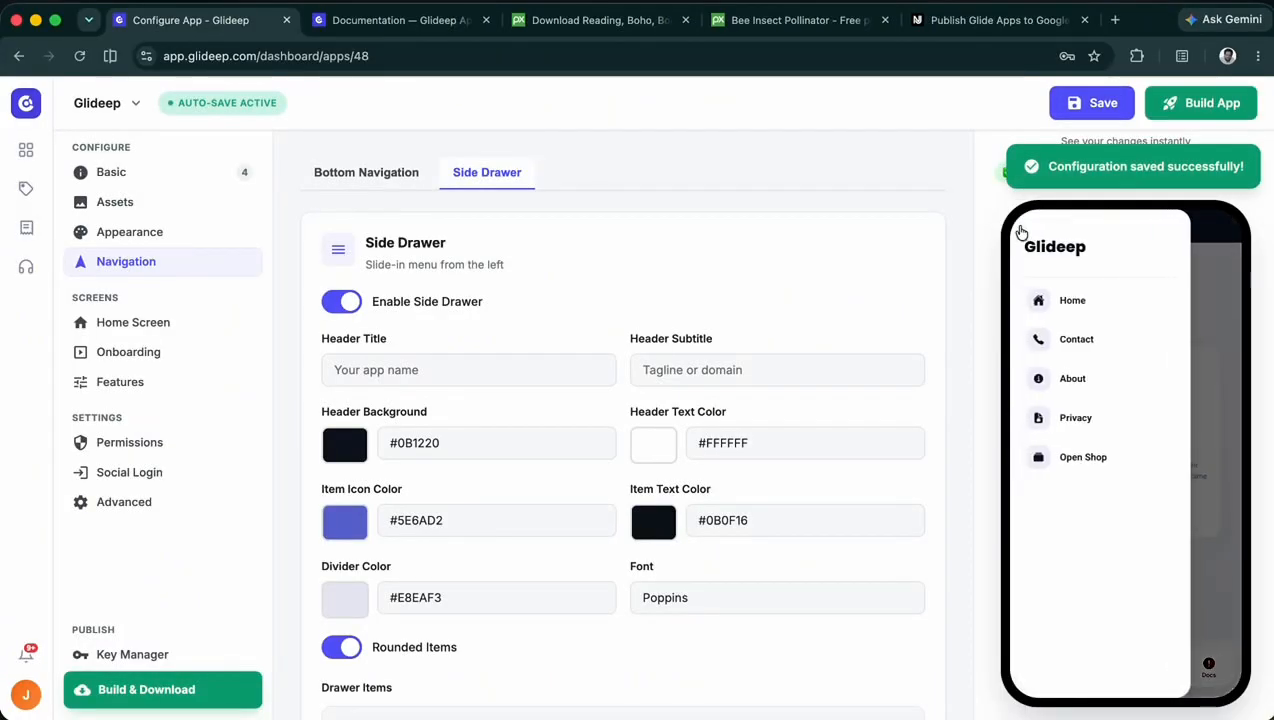
left_click(1206, 244)
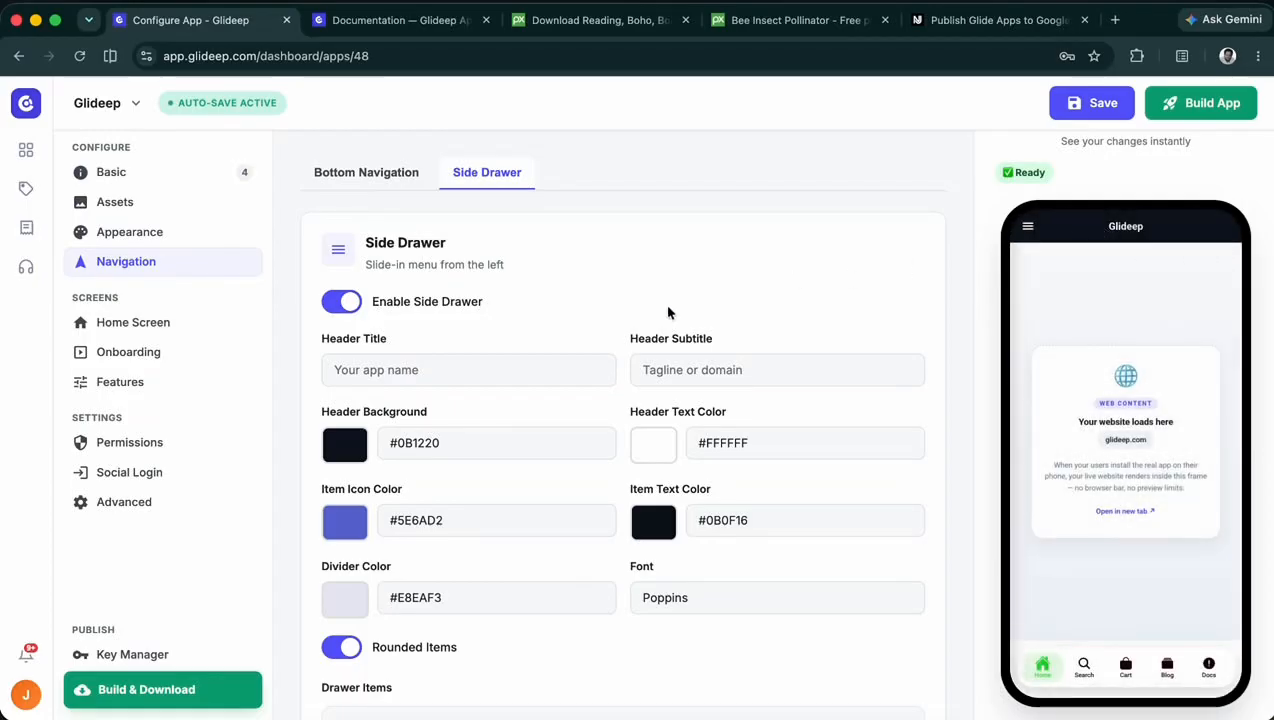
- Look through the drawer items and delete the sixth one, labelled tessstinnngggg
scroll(668, 313, "down", 3)
scroll(438, 387, "down", 6)
scroll(424, 460, "down", 10)
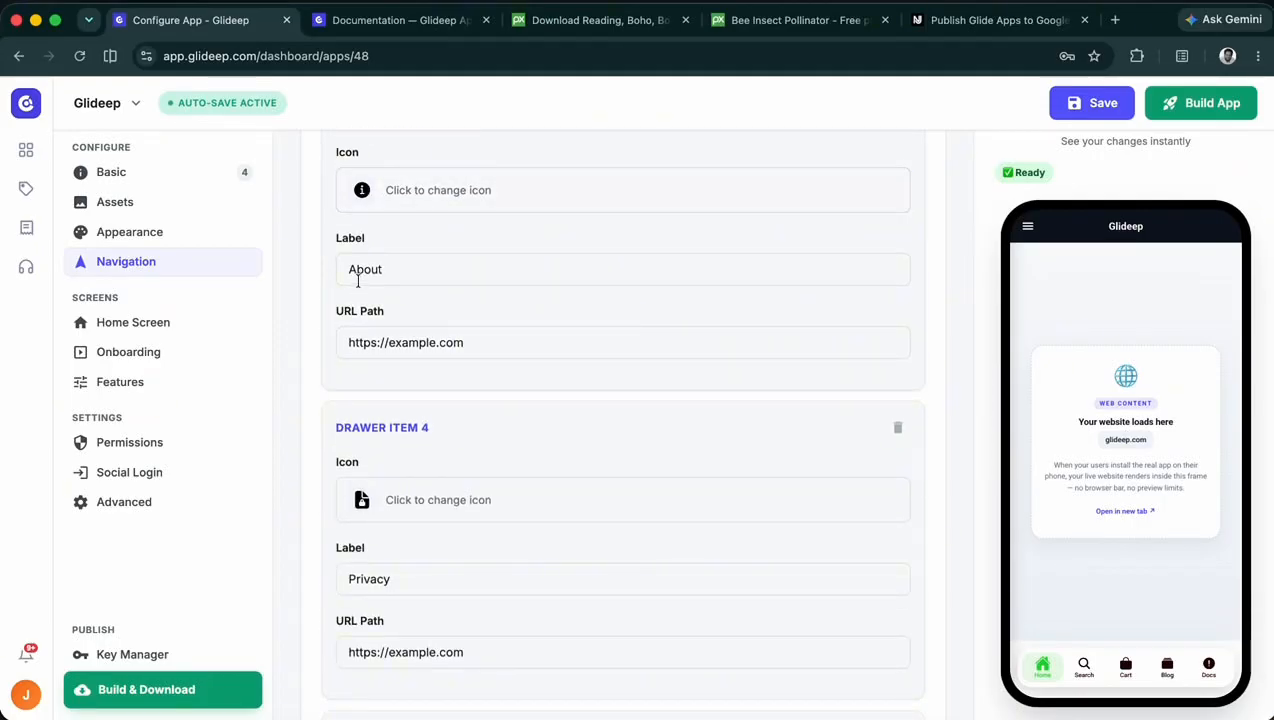
left_click_drag(328, 316, 409, 310)
left_click(409, 310)
scroll(430, 375, "down", 3)
left_click_drag(450, 219, 334, 210)
scroll(389, 249, "down", 4)
scroll(450, 245, "down", 2)
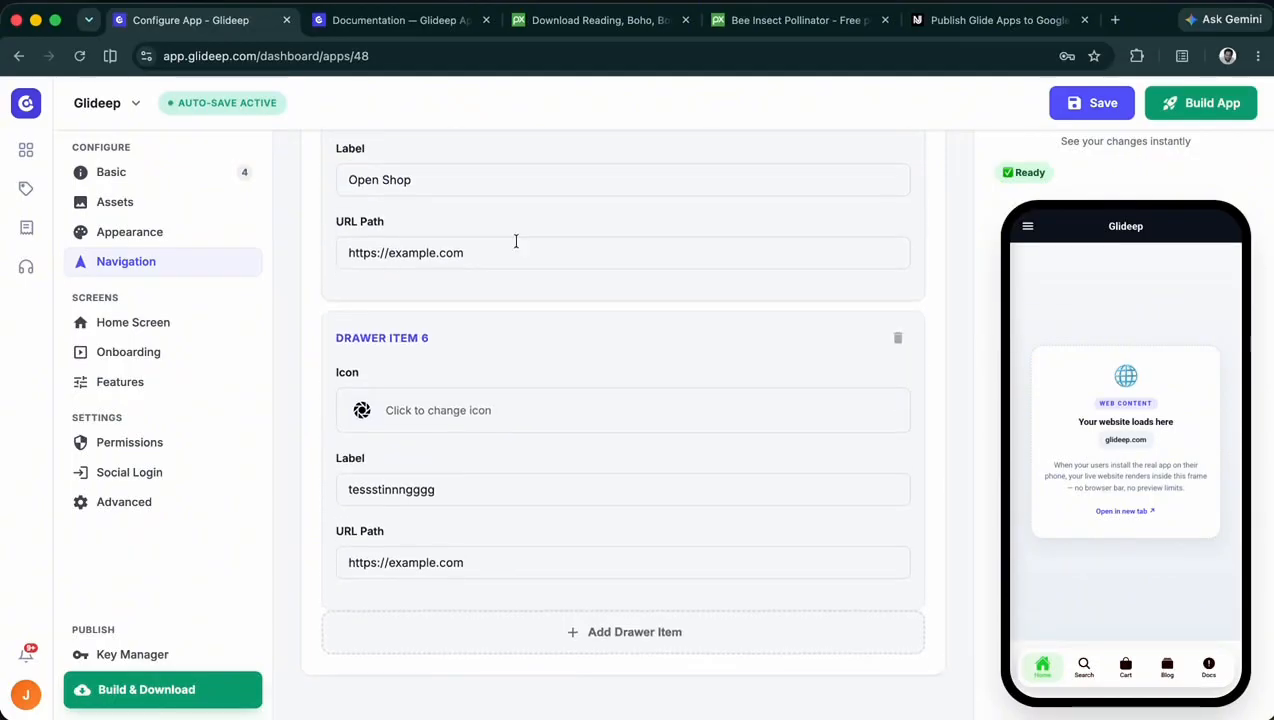
left_click(899, 345)
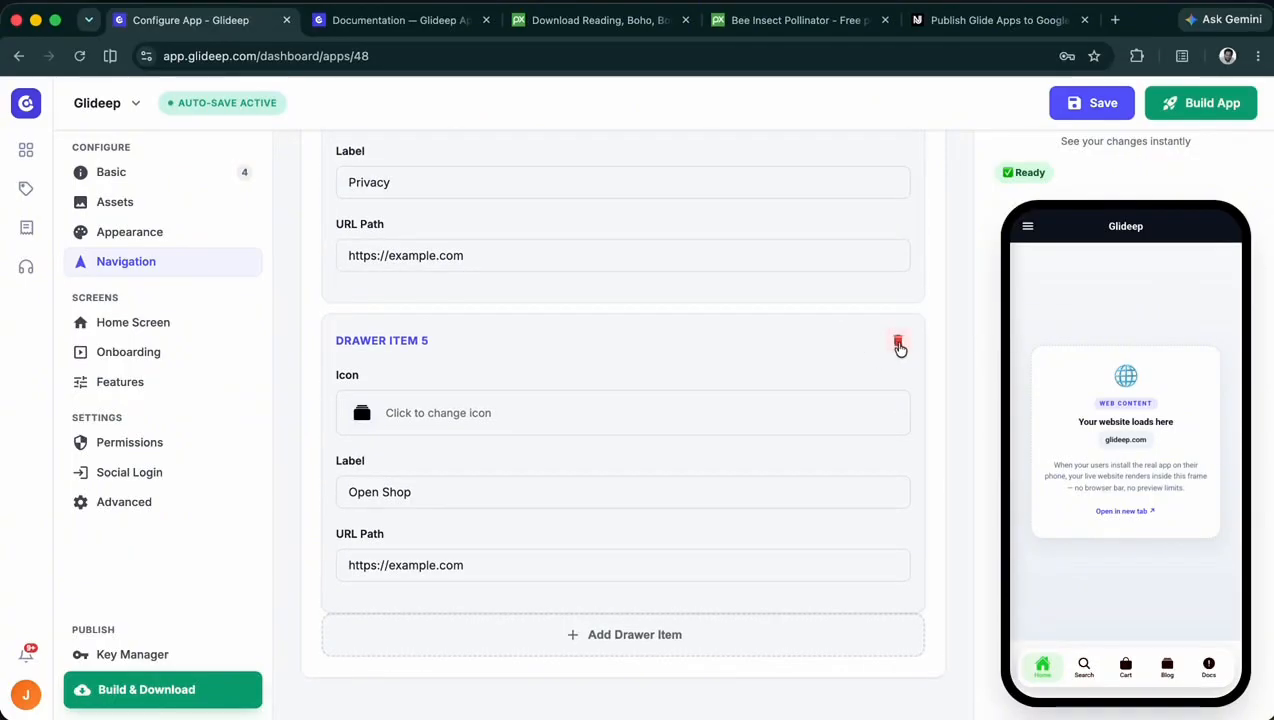
- Return to the Bottom Navigation settings and open and close the side drawer in the phone preview
scroll(899, 345, "up", 15)
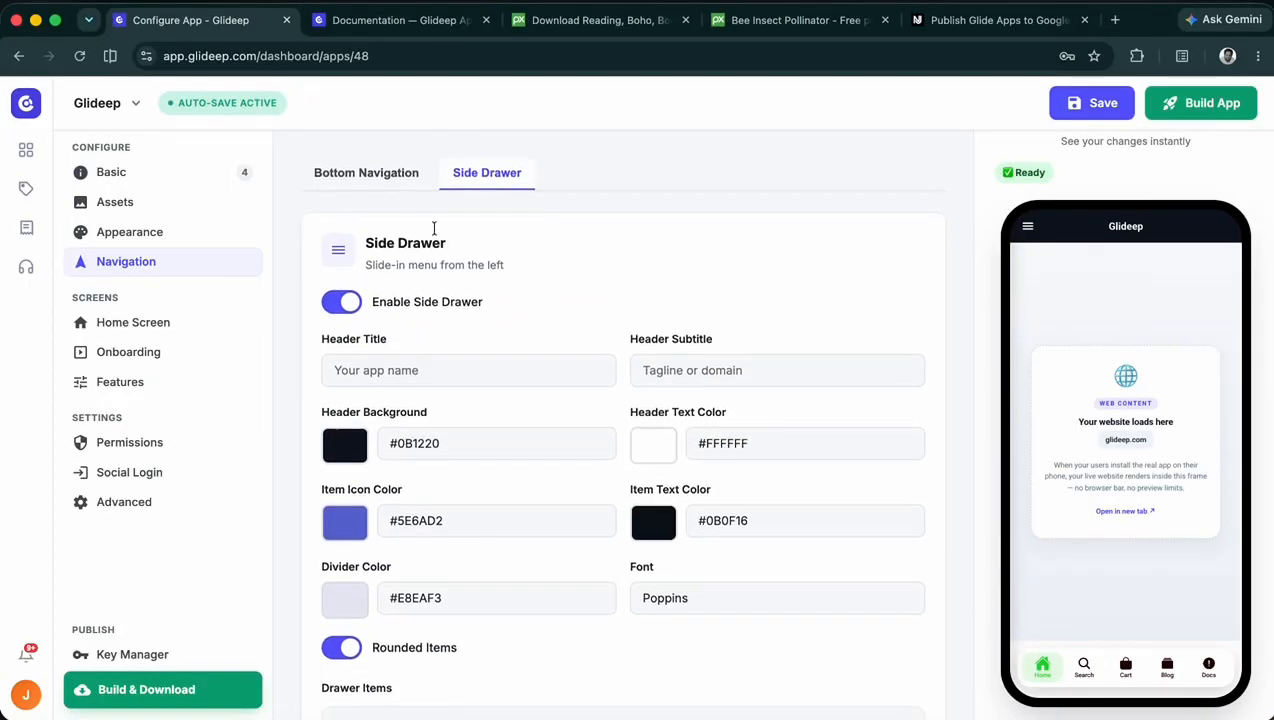
left_click(378, 172)
left_click(1028, 229)
left_click(1203, 316)
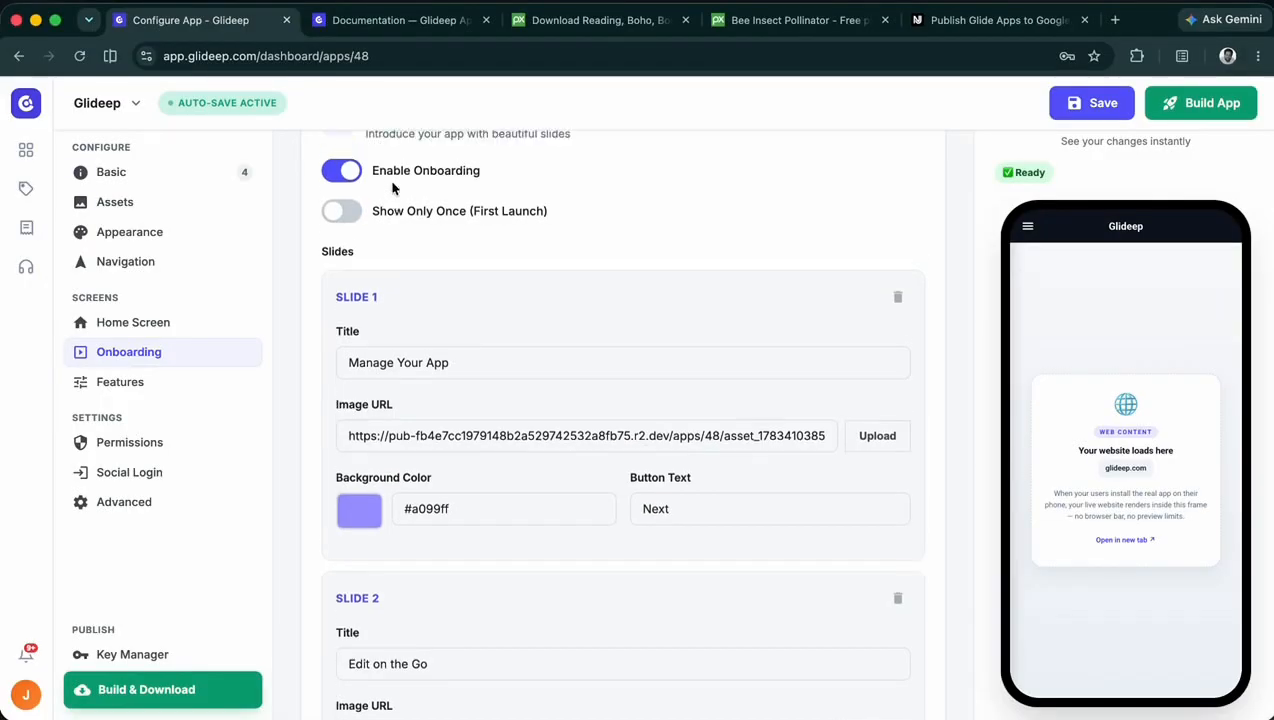
- Turn on Show Only Once (First Launch) for the onboarding slides
scroll(338, 208, "up", 1)
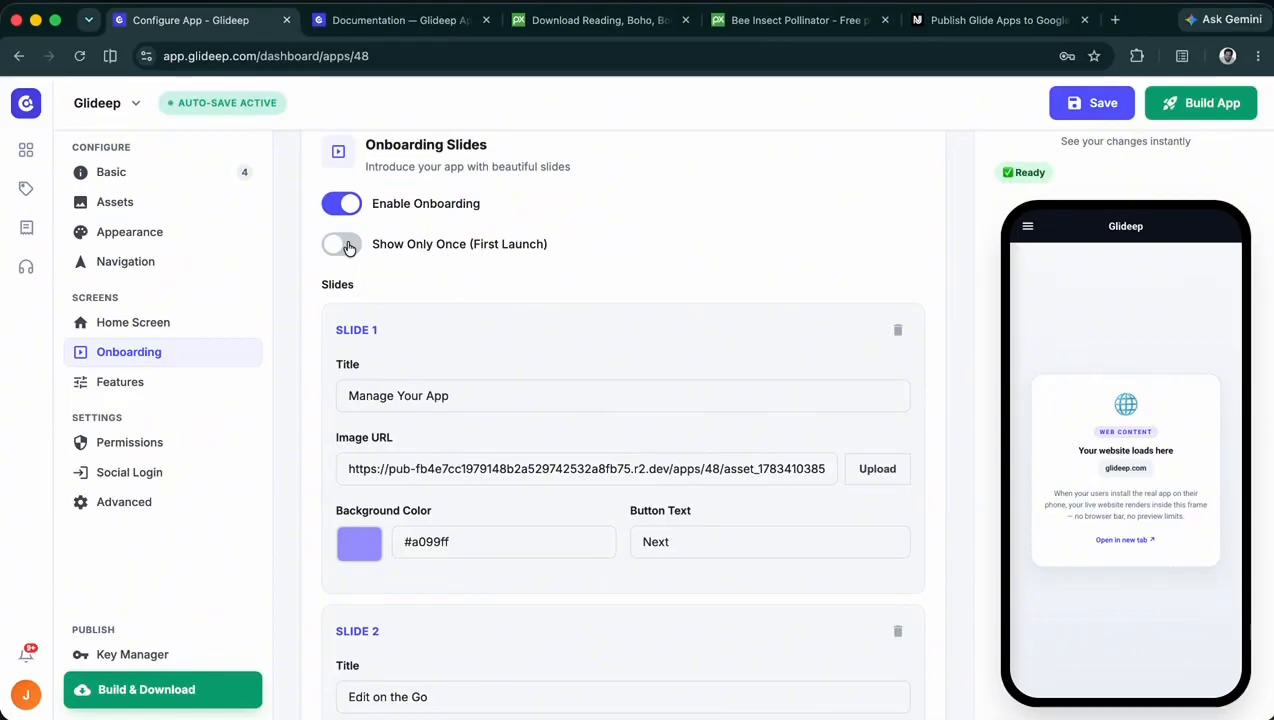
left_click(345, 245)
scroll(371, 300, "up", 1)
scroll(371, 300, "down", 2)
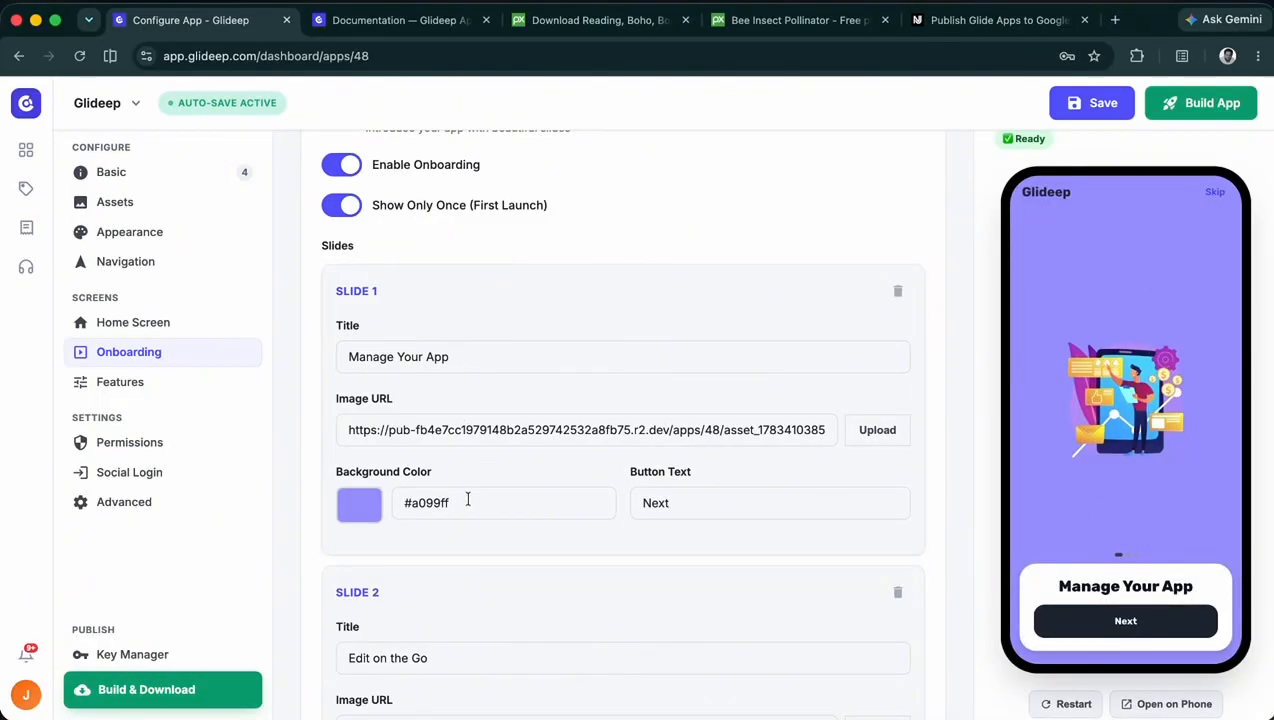
left_click(493, 436)
left_click(862, 430)
left_click(913, 524)
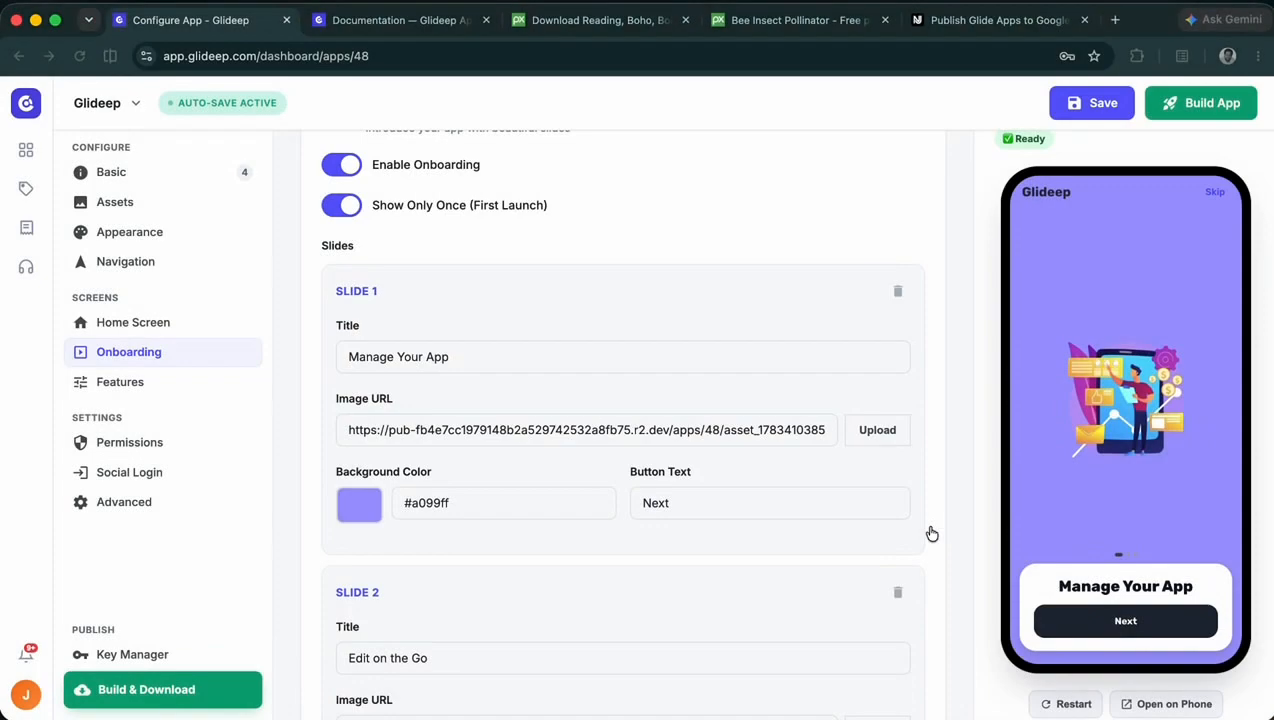
- Switch to the Pixabay reading illustration, open its image in a new browser tab and copy the image's full address
left_click(652, 421)
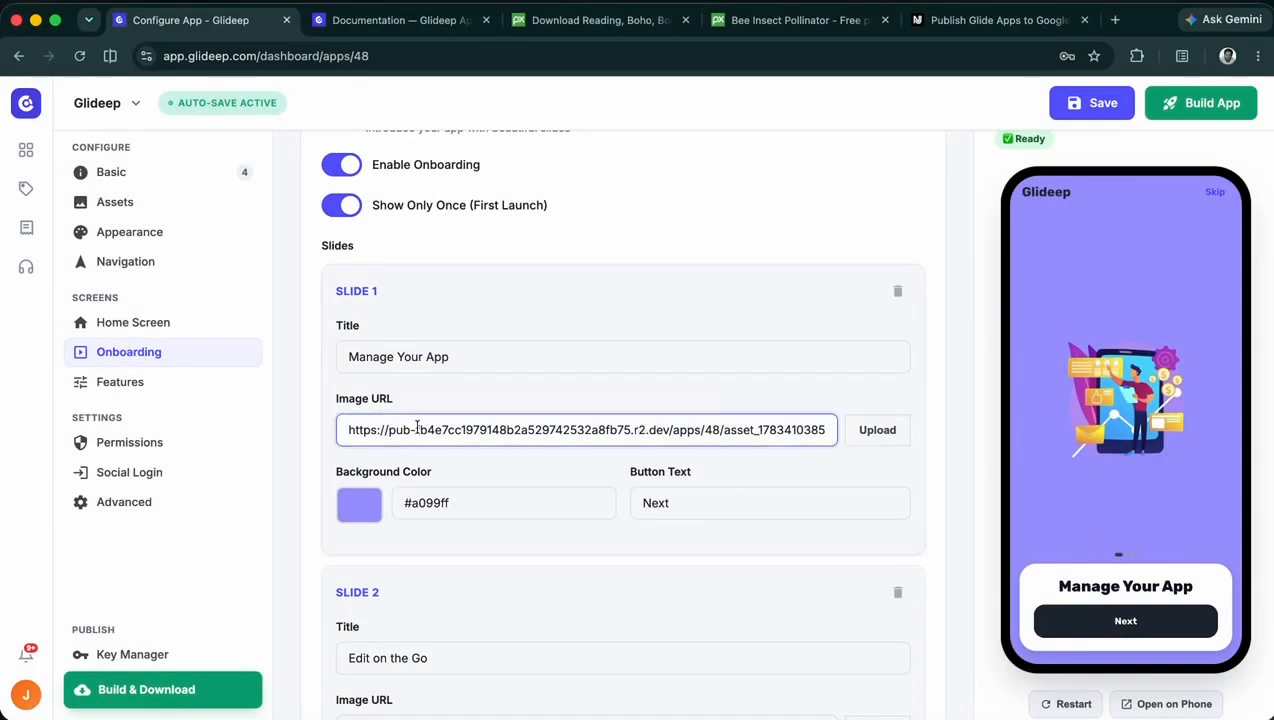
left_click(763, 21)
left_click(600, 20)
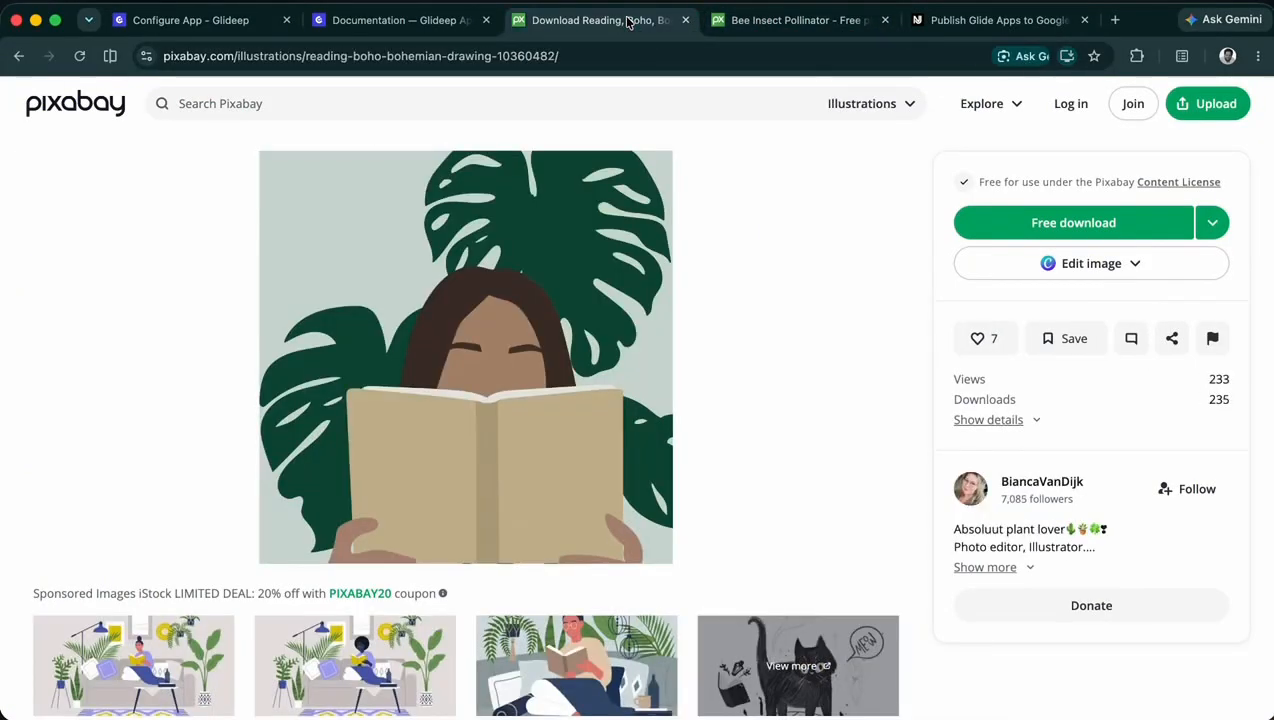
right_click(463, 357)
left_click(622, 204)
scroll(497, 275, "down", 1)
scroll(497, 275, "up", 1)
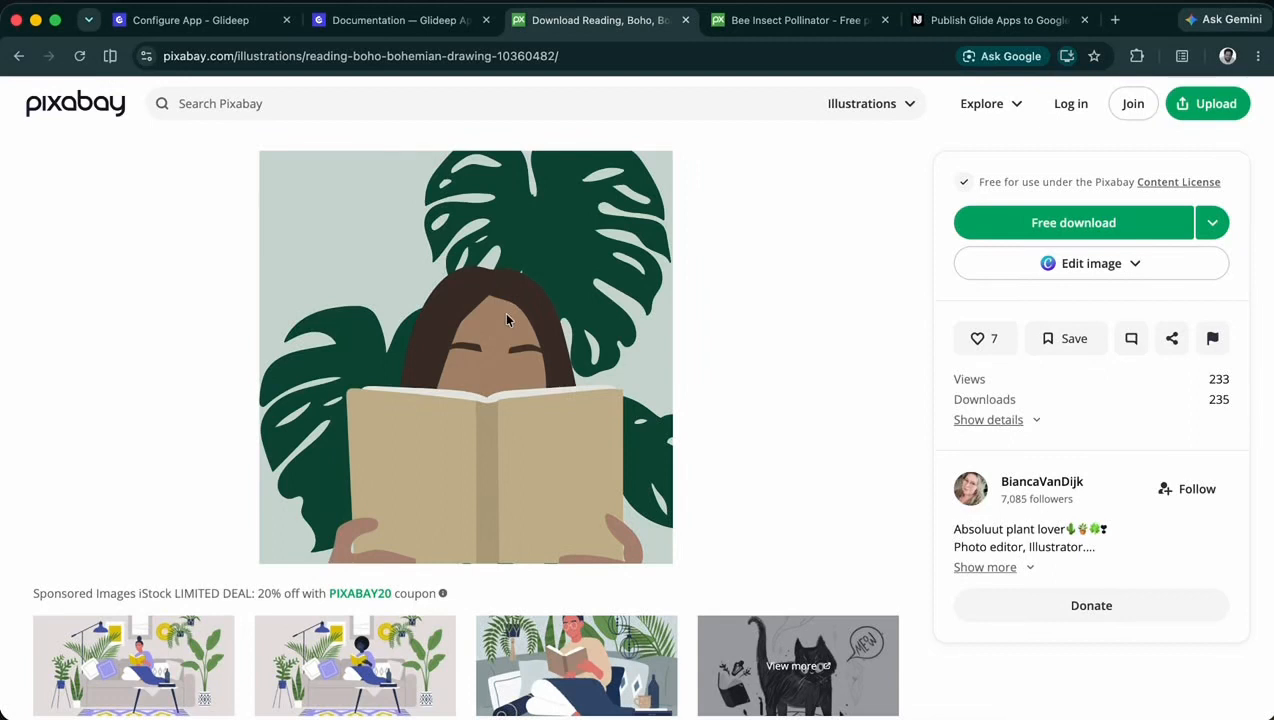
right_click(538, 206)
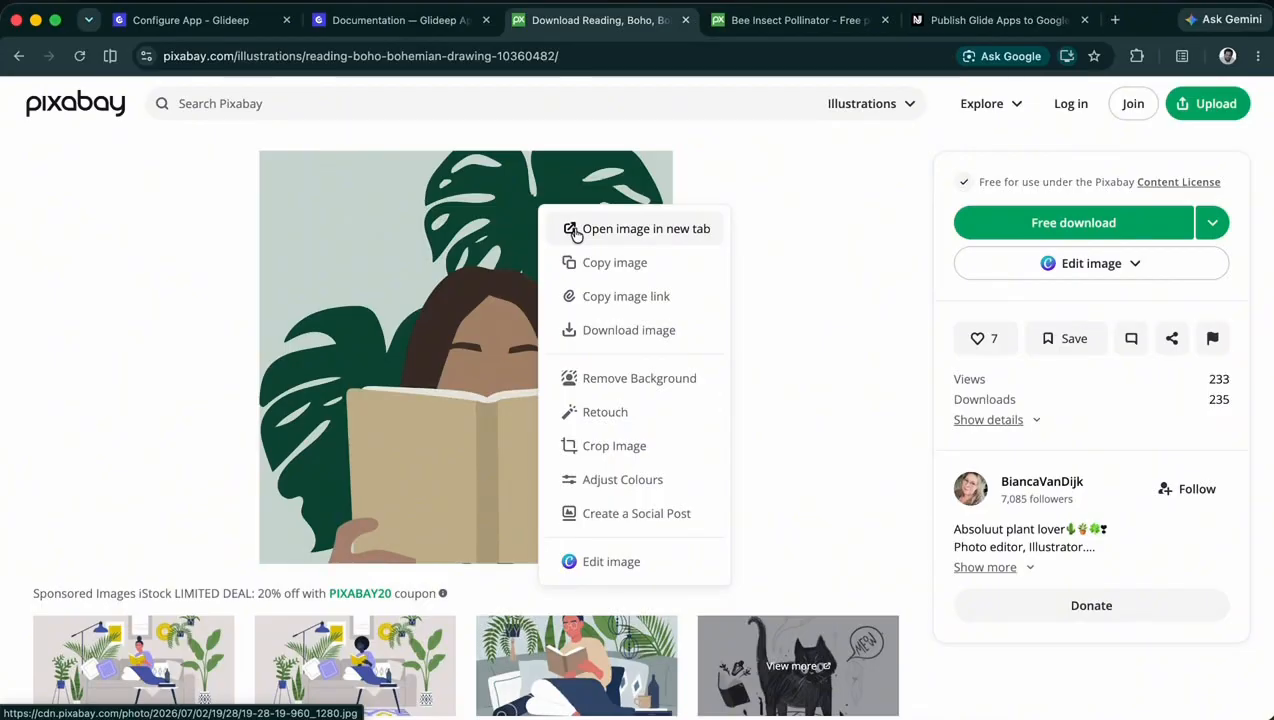
left_click(575, 229)
left_click_drag(600, 57, 553, 58)
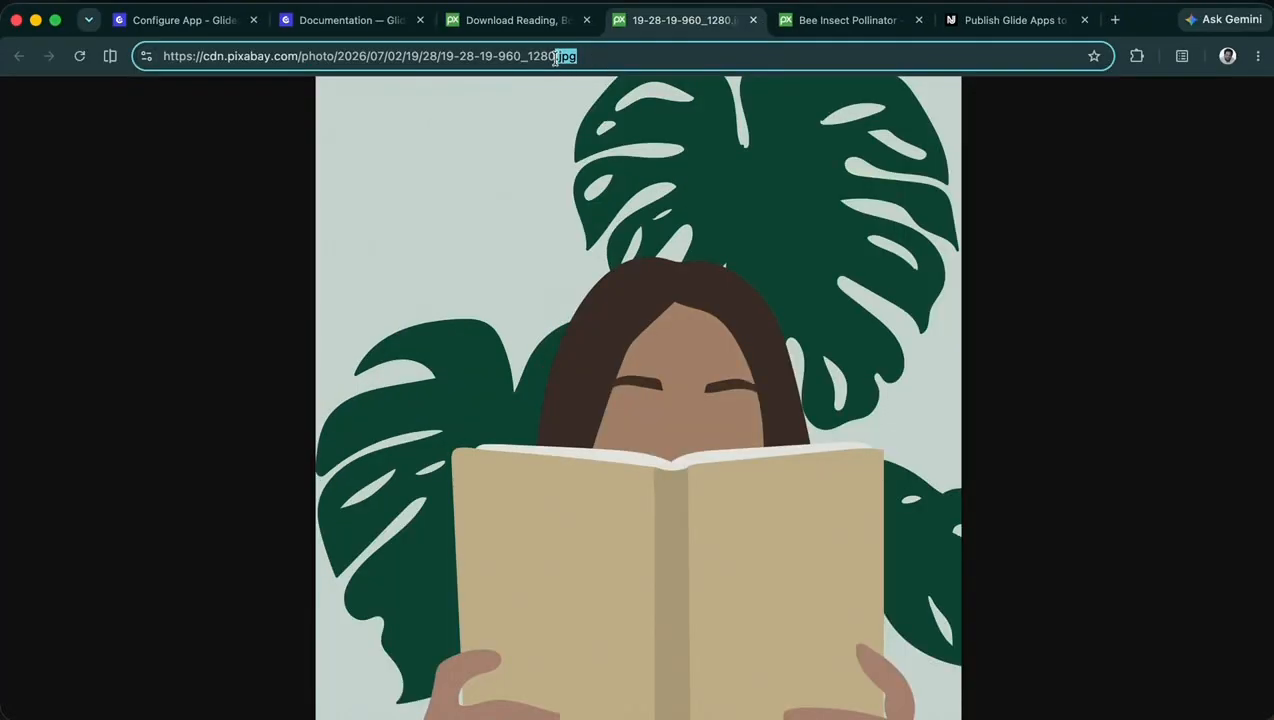
key("super+a")
key("super+c")
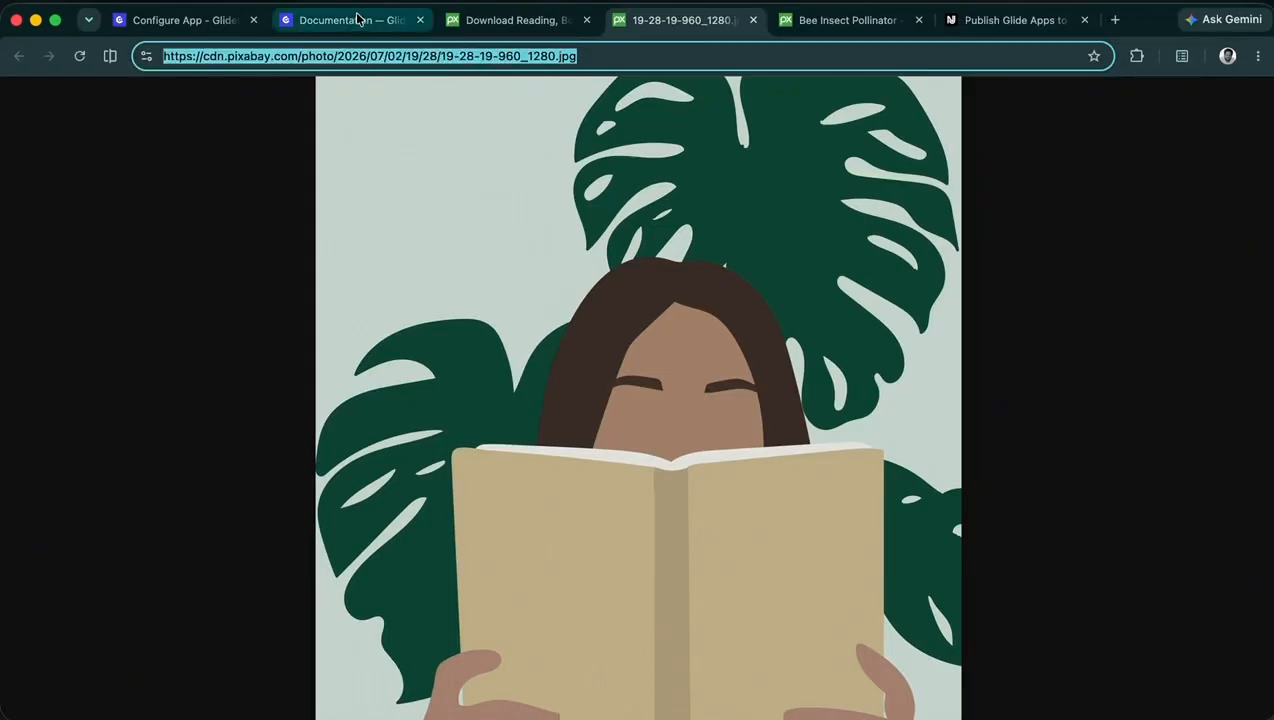
key("super+1")
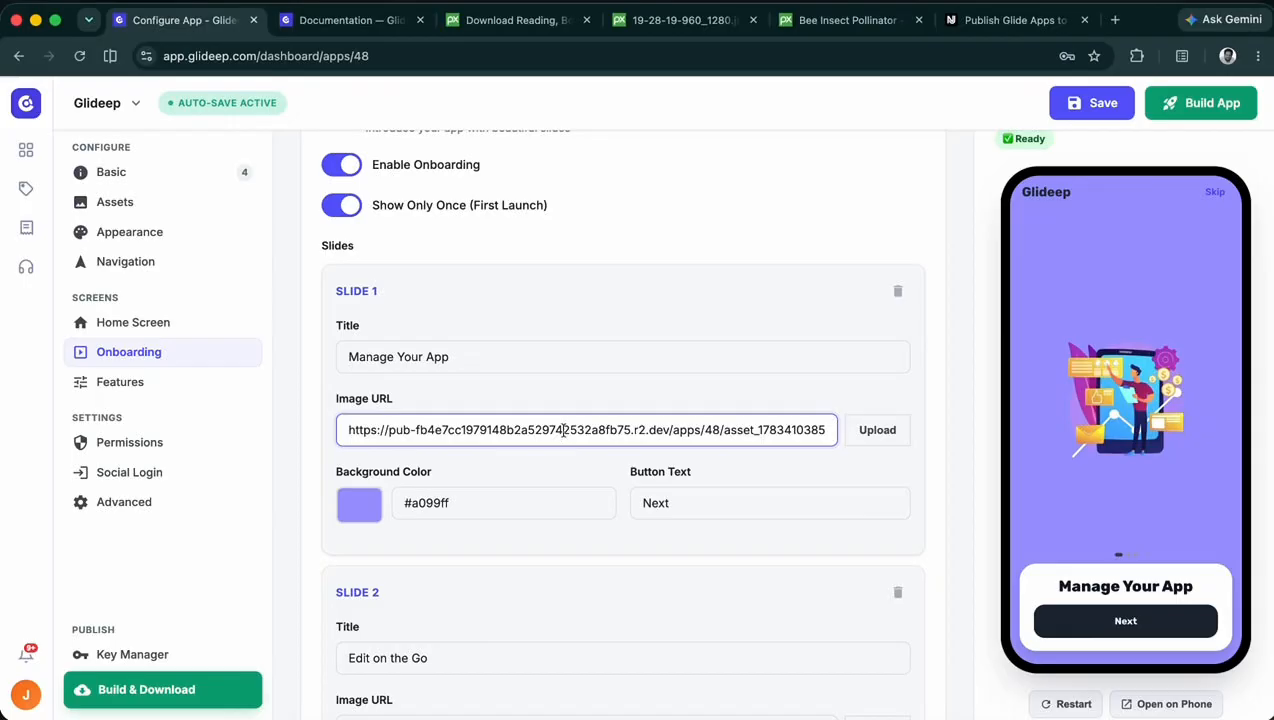
key("super+a")
key("super+v")
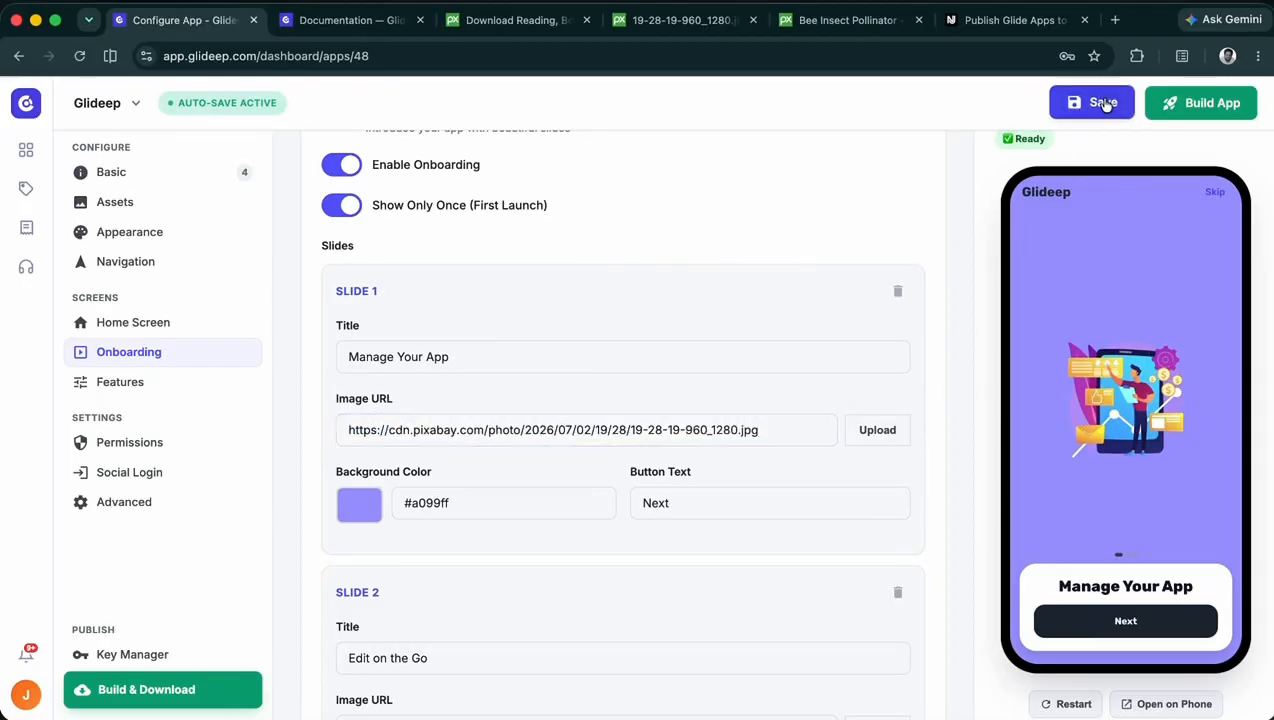
left_click(1104, 104)
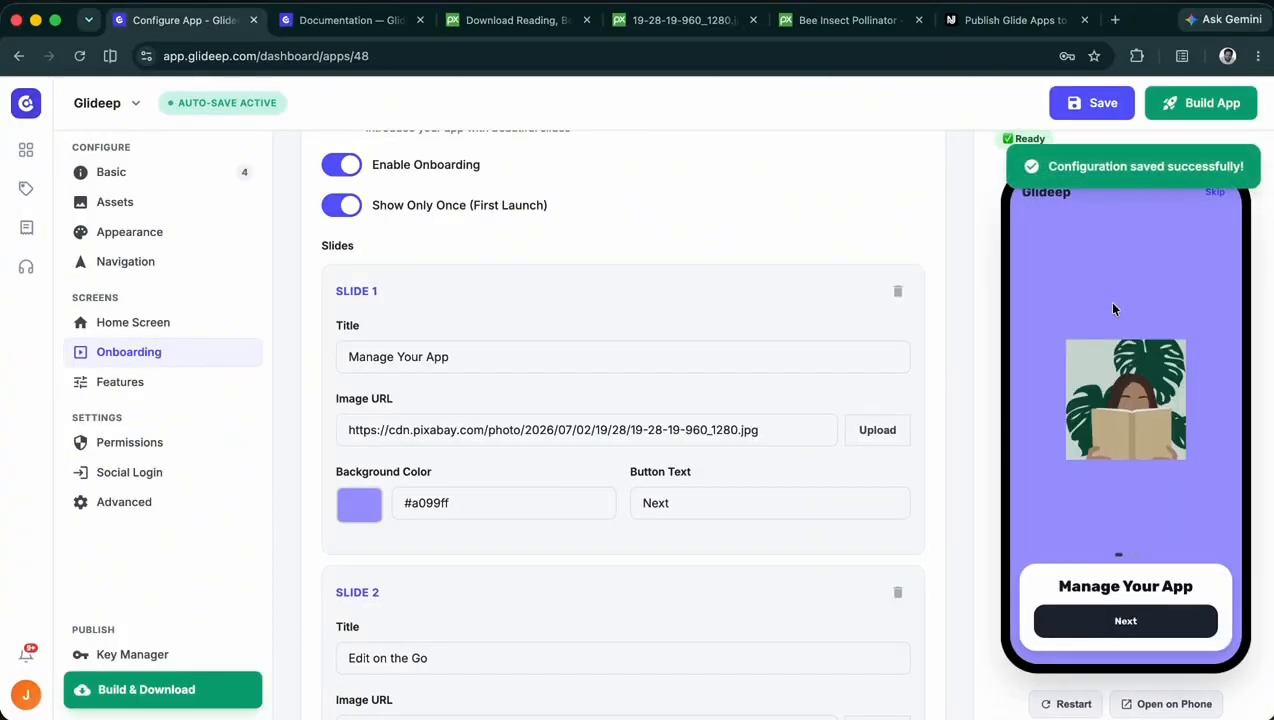
- Set slide 1's background color to #c9d6d2 by sampling the illustration's pale green backdrop in the preview, and save
left_click(359, 505)
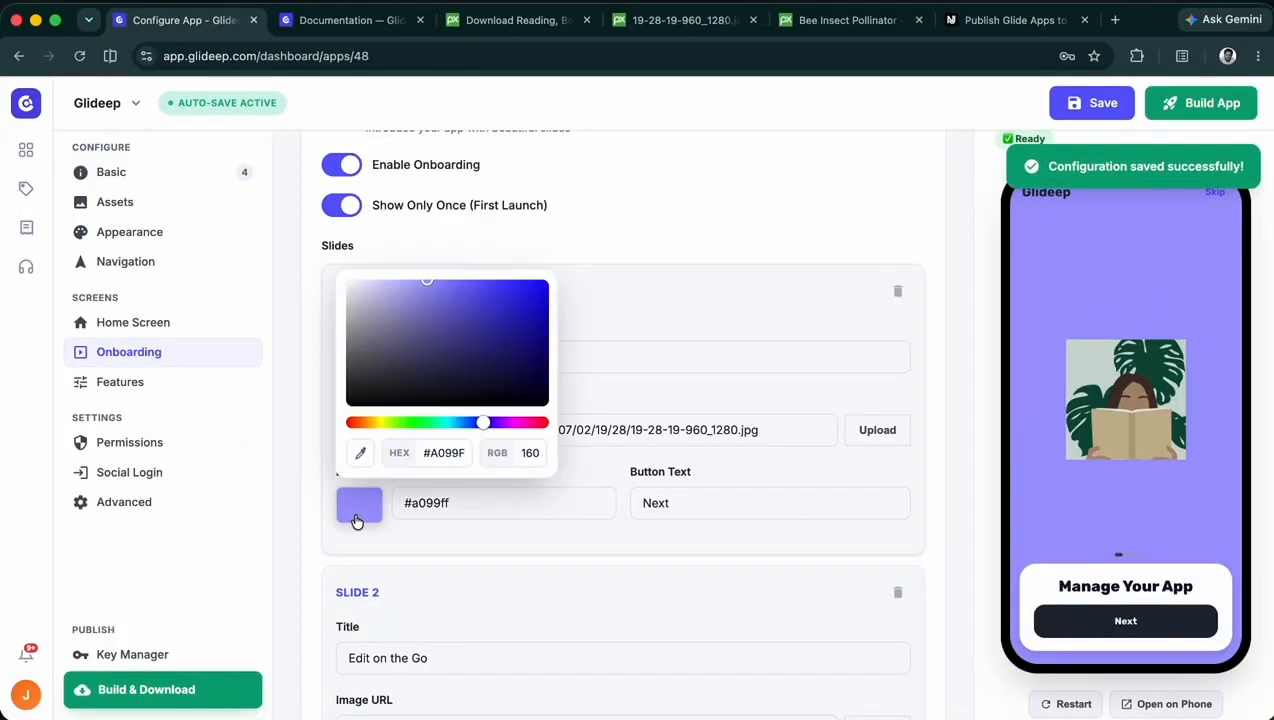
left_click(359, 455)
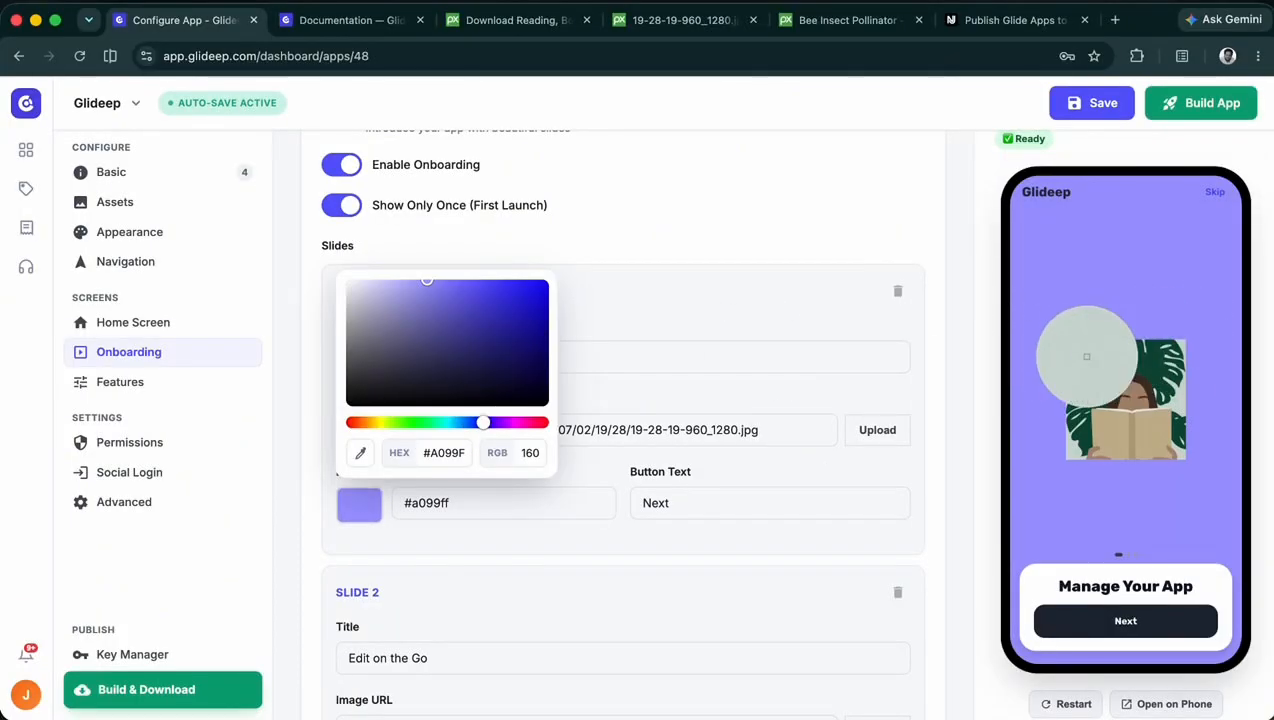
left_click(1088, 364)
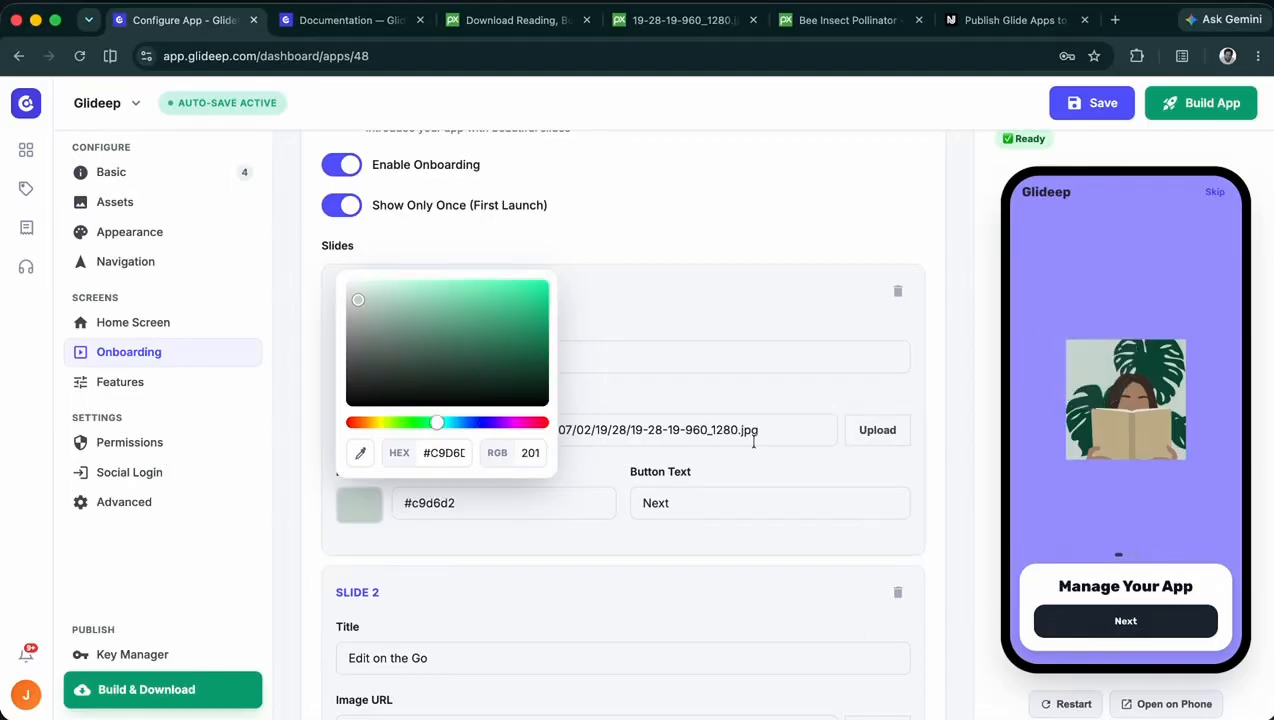
left_click(943, 365)
left_click(1106, 104)
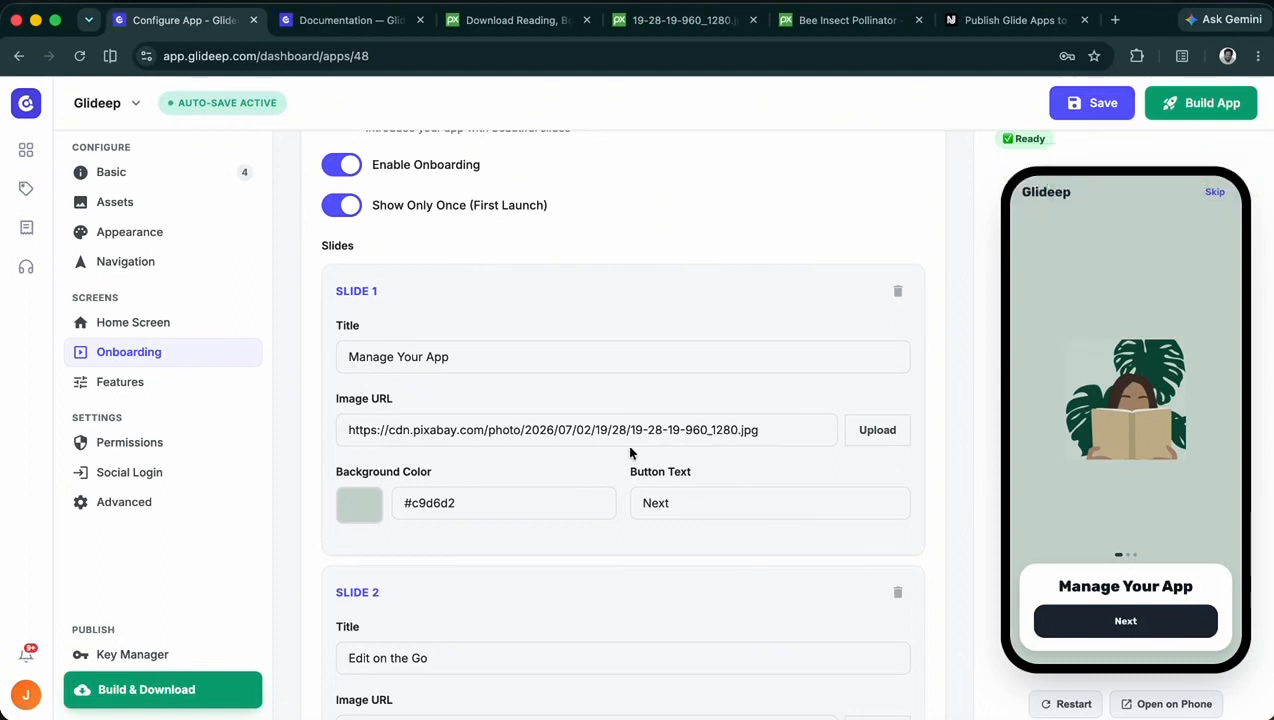
left_click_drag(464, 348, 335, 350)
left_click_drag(722, 508, 641, 495)
left_click(950, 454)
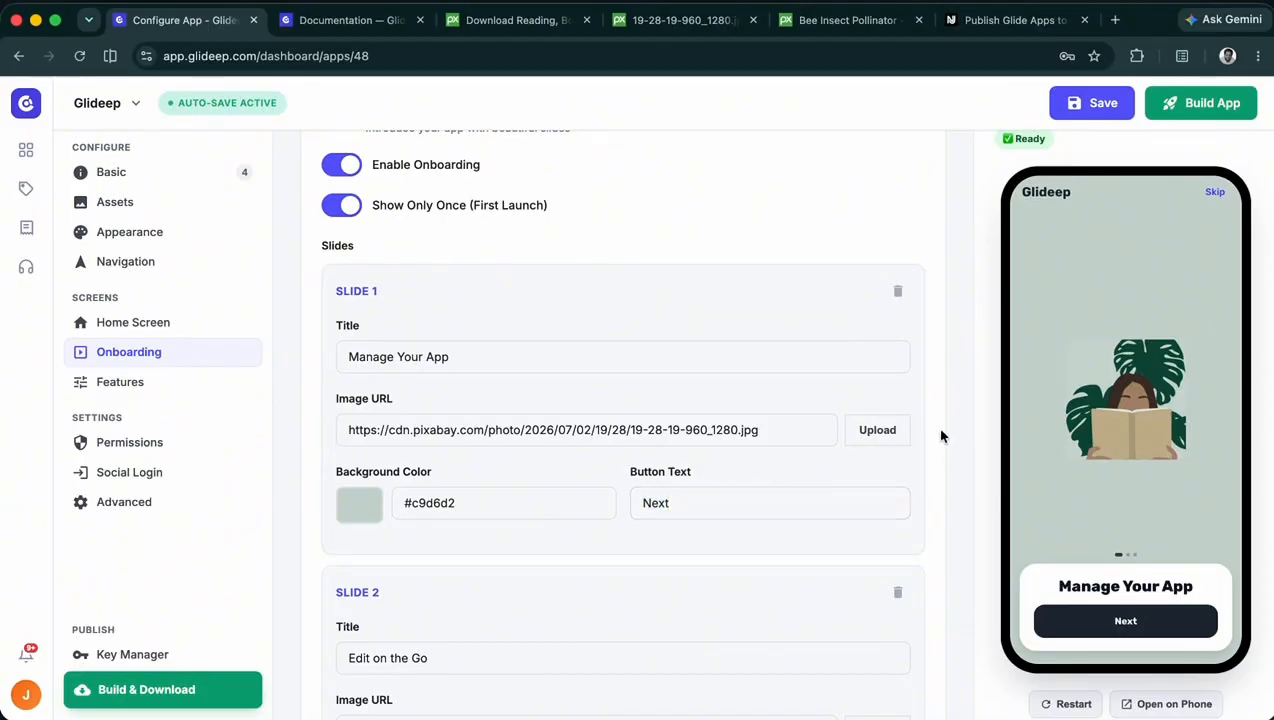
- Restart the app preview and go through the splash screen and the onboarding slides to the end
scroll(940, 436, "up", 3)
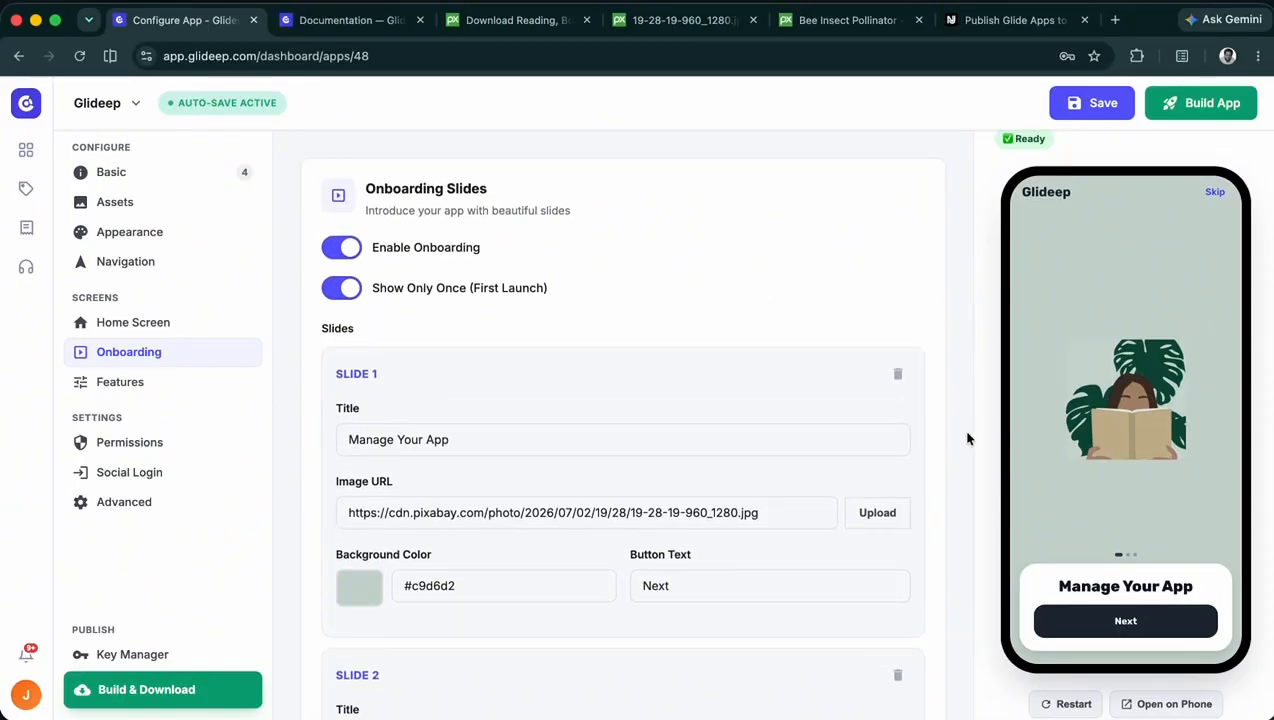
left_click(1078, 630)
left_click(1070, 645)
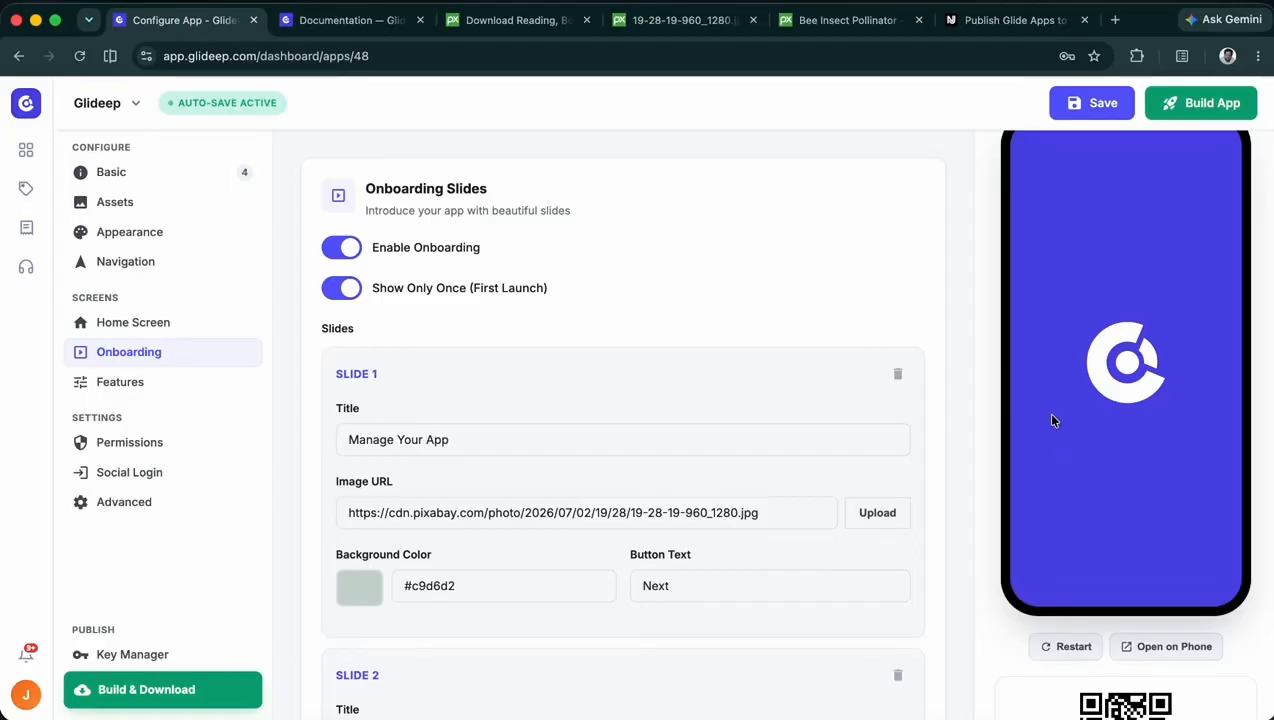
scroll(1052, 421, "up", 2)
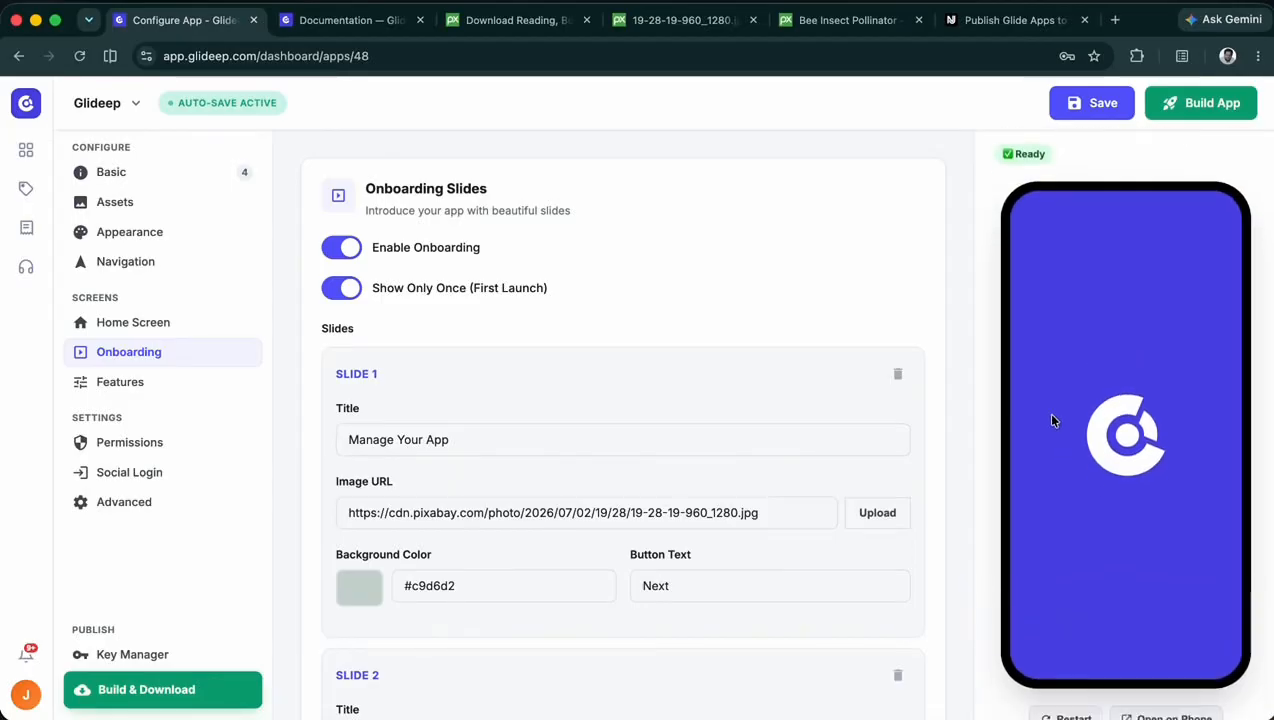
left_click(1107, 631)
left_click(1112, 638)
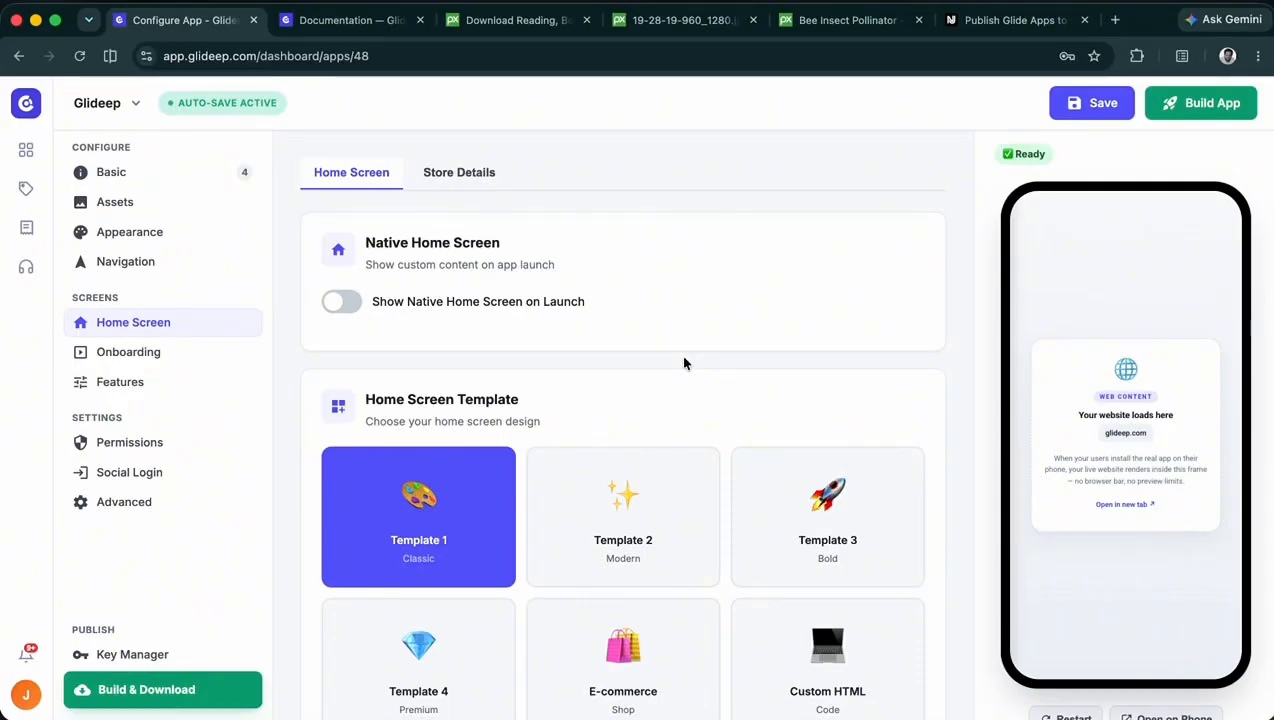
- In the Home Screen settings, turn on Show Native Home Screen on Launch and save the configuration
left_click(349, 302)
left_click(1080, 112)
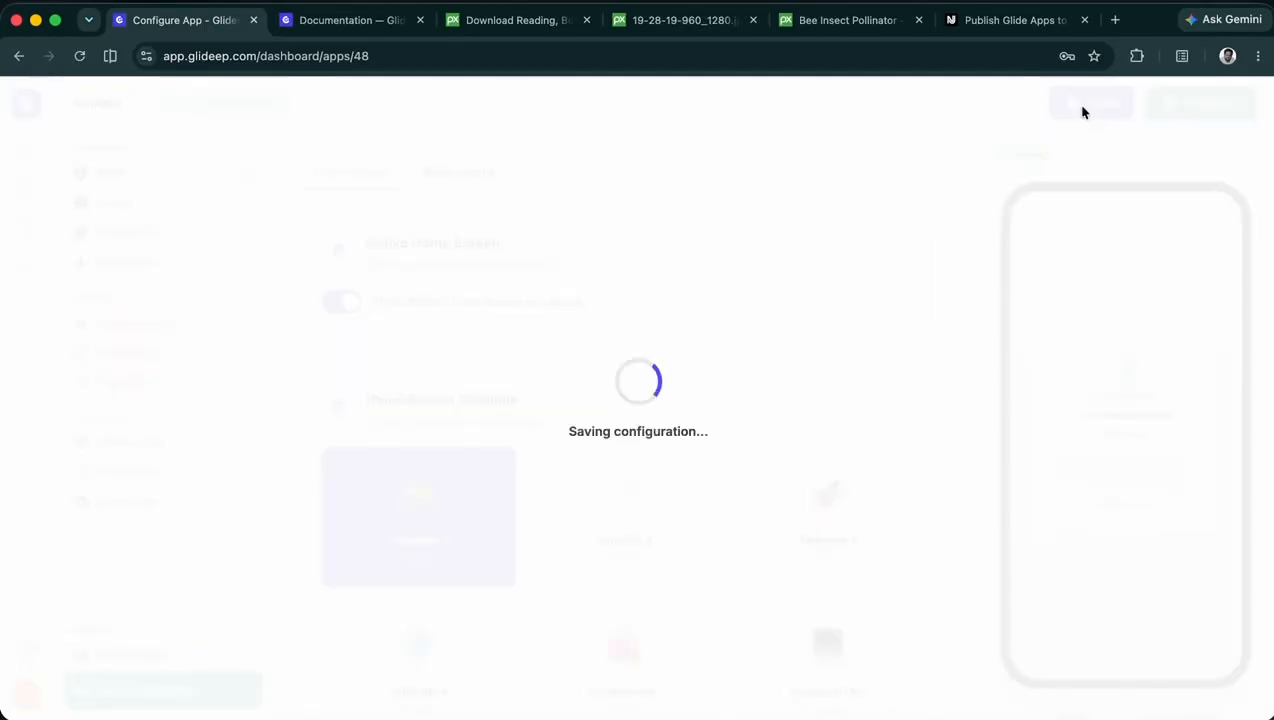
scroll(741, 356, "down", 1)
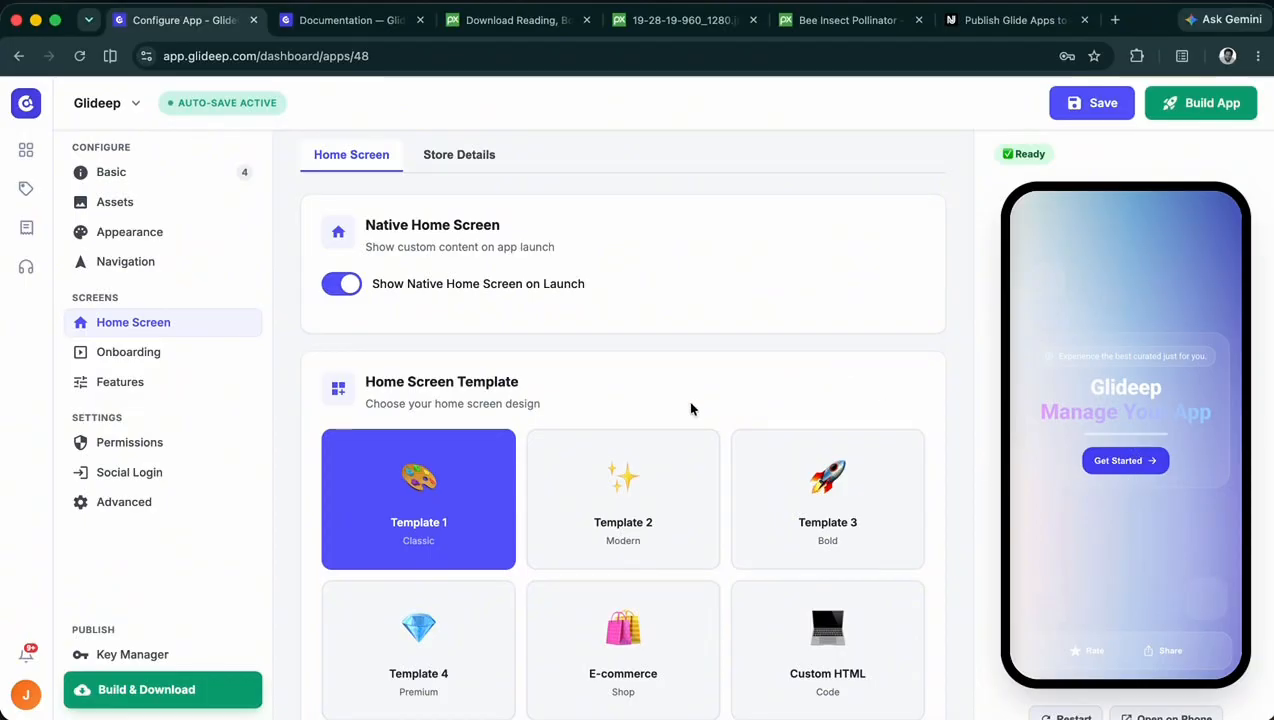
scroll(600, 430, "down", 5)
left_click_drag(440, 455, 315, 453)
scroll(330, 450, "down", 2)
key("Tab")
scroll(478, 529, "down", 6)
left_click_drag(440, 448, 320, 420)
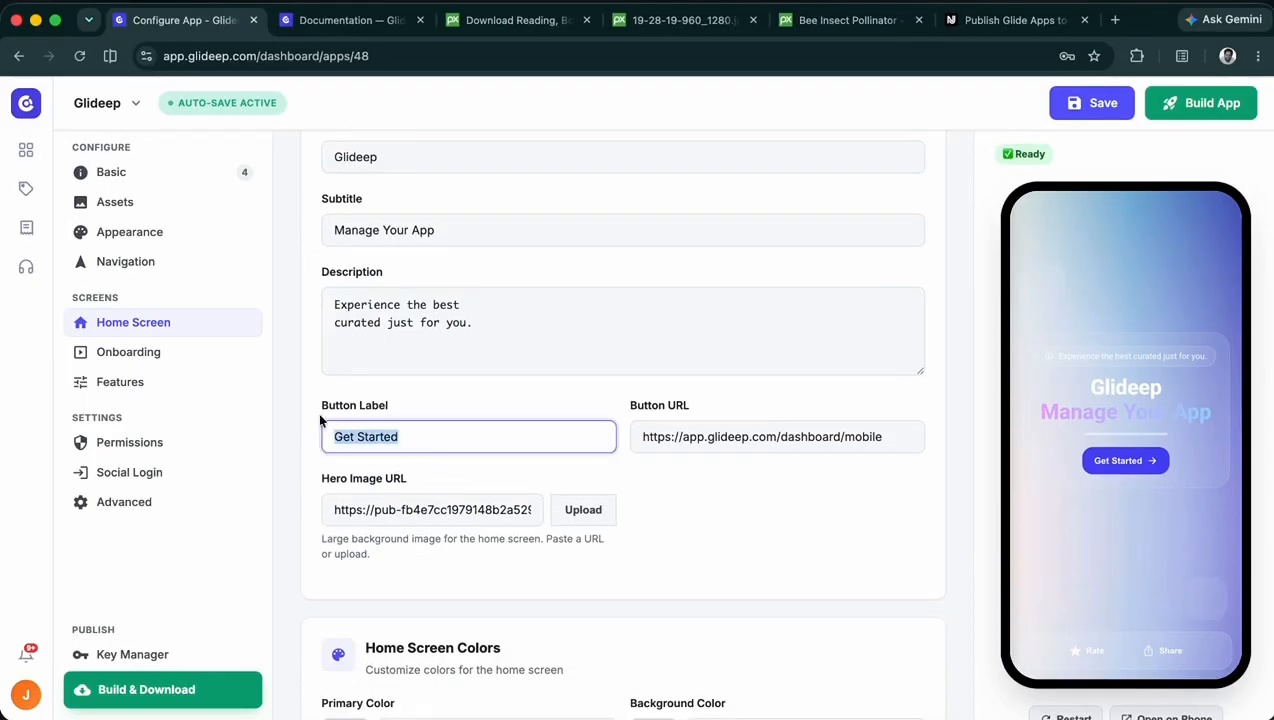
left_click(735, 438)
left_click_drag(640, 434, 888, 432)
left_click_drag(891, 433, 783, 436)
key("BackSpace")
left_click(928, 414)
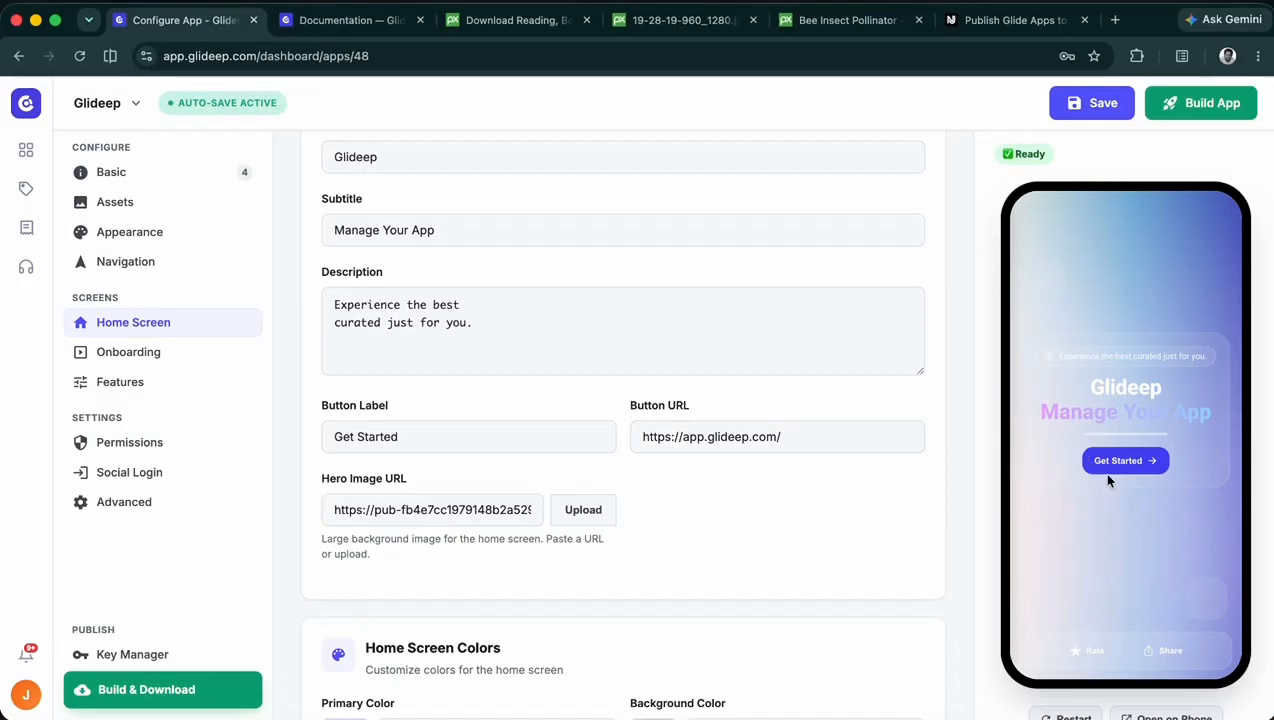
- Switch to the Pixabay bee photo, open its image in a new browser tab and copy the image's full address
left_click(393, 511)
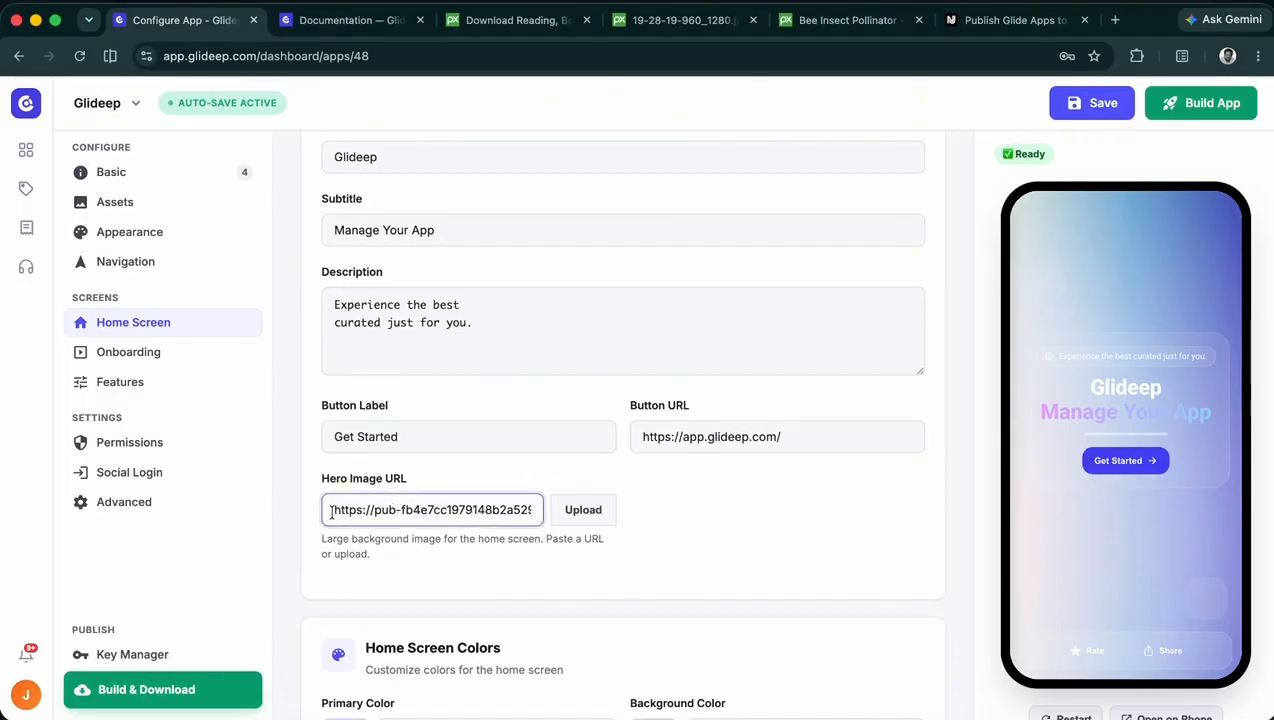
left_click_drag(332, 510, 558, 514)
left_click(660, 20)
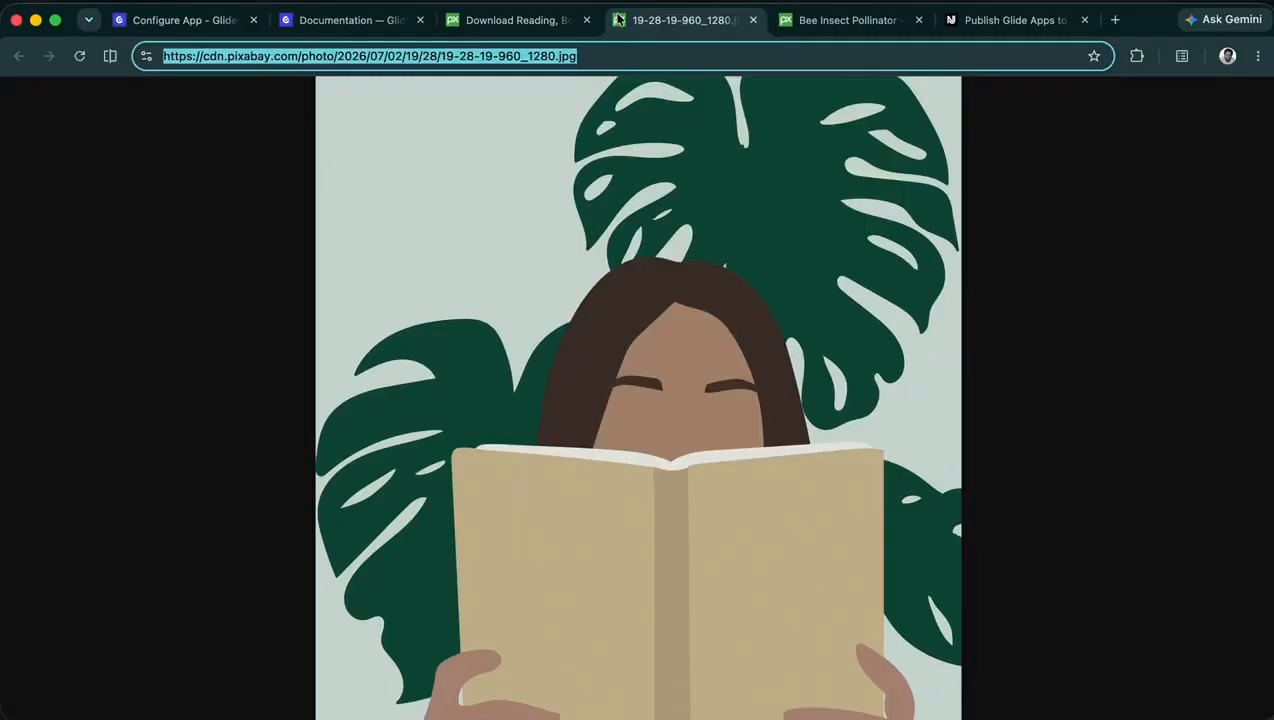
left_click(514, 20)
left_click(849, 20)
scroll(685, 287, "down", 3)
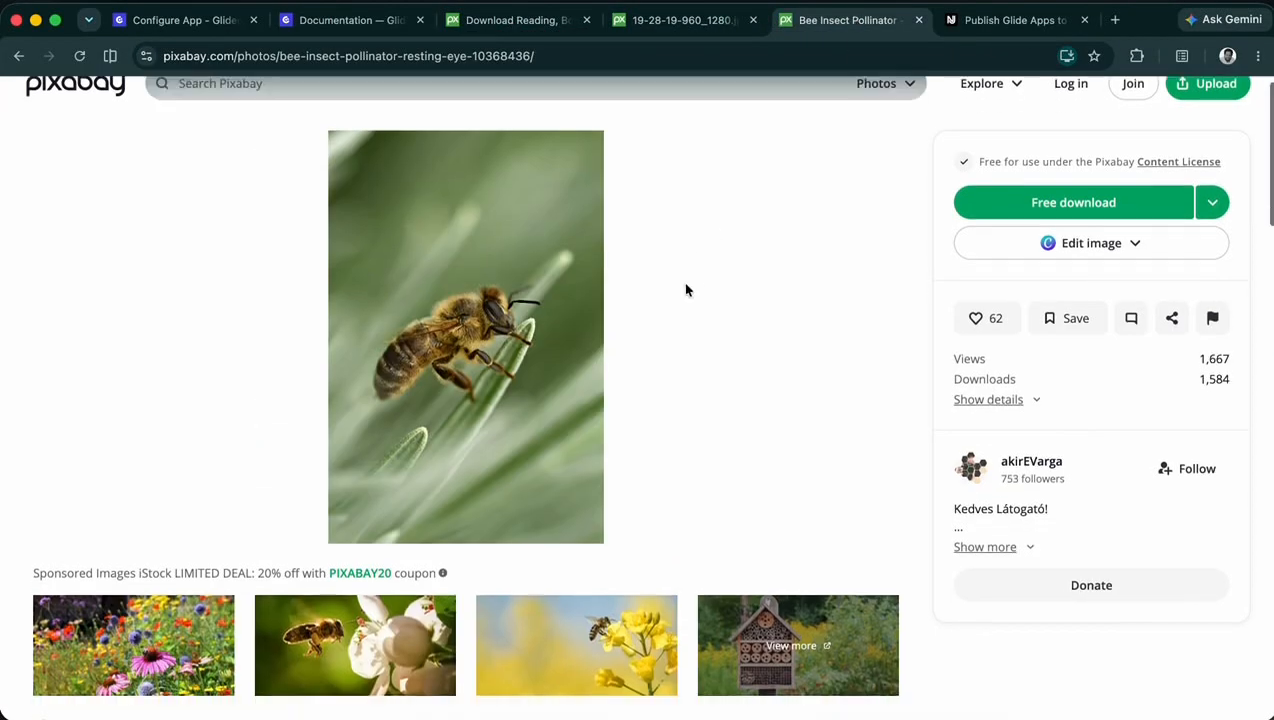
scroll(560, 340, "up", 1)
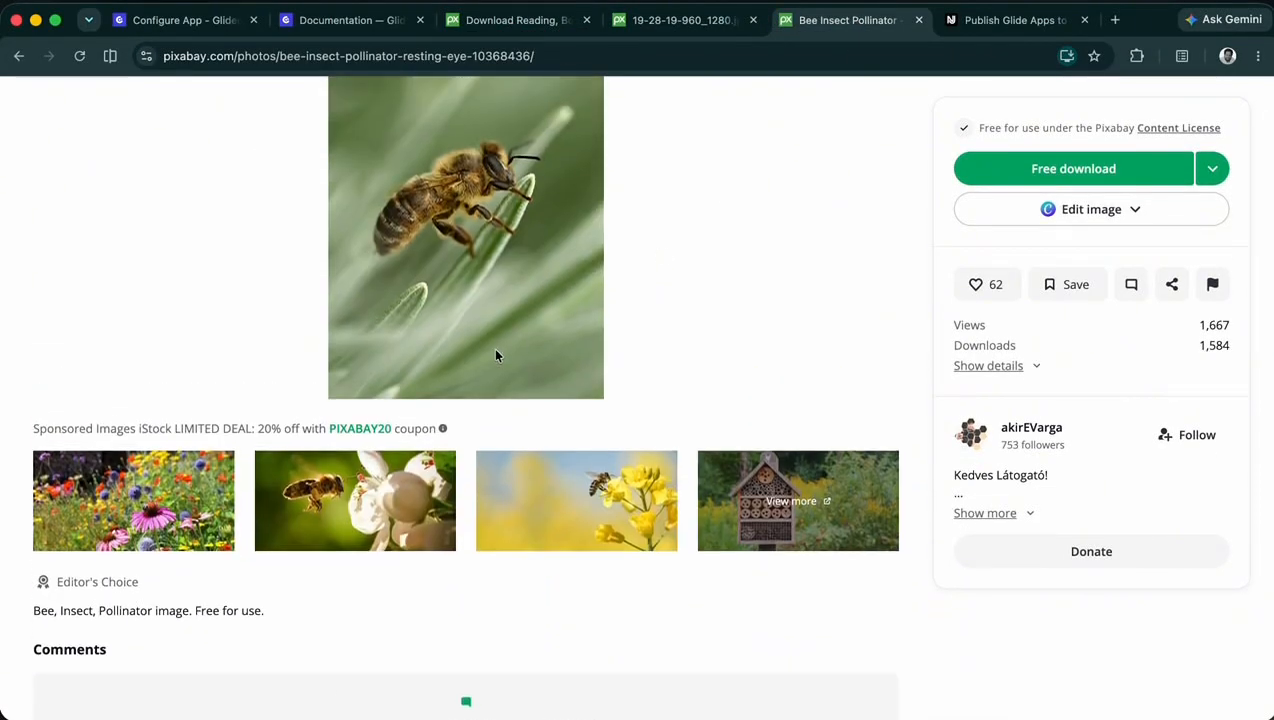
scroll(495, 355, "up", 1)
right_click(469, 281)
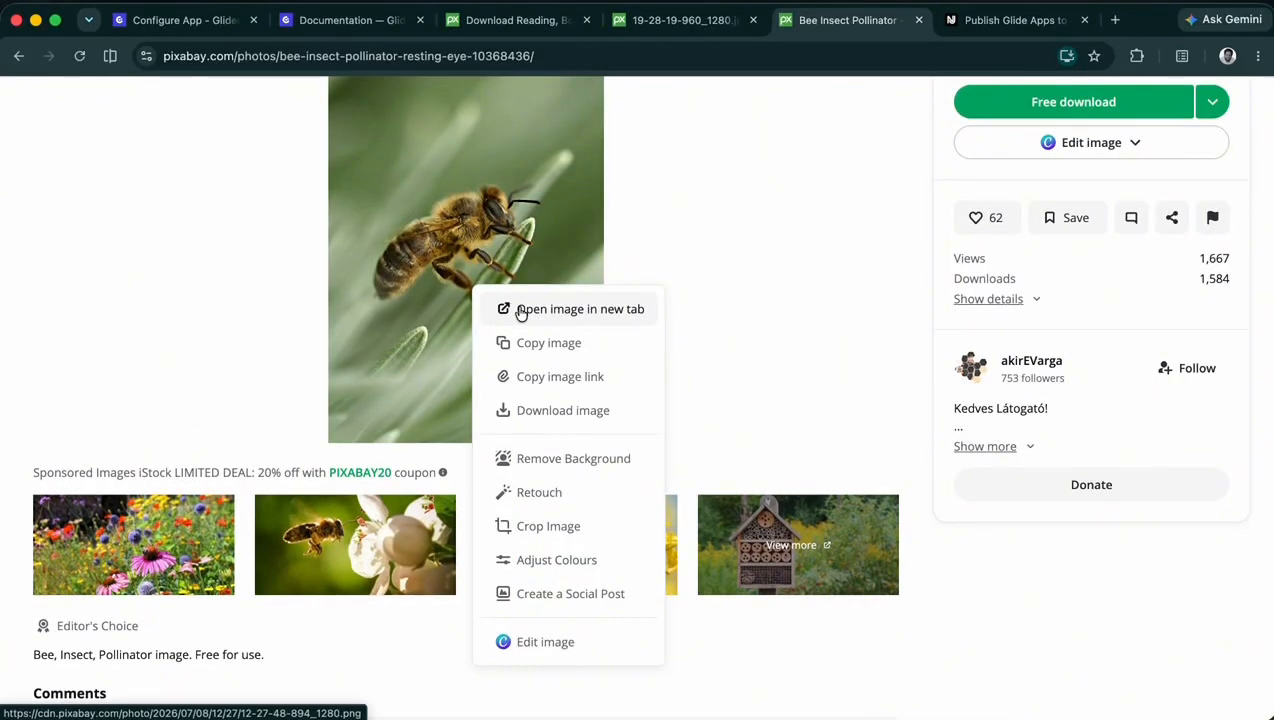
left_click(521, 309)
left_click(558, 56)
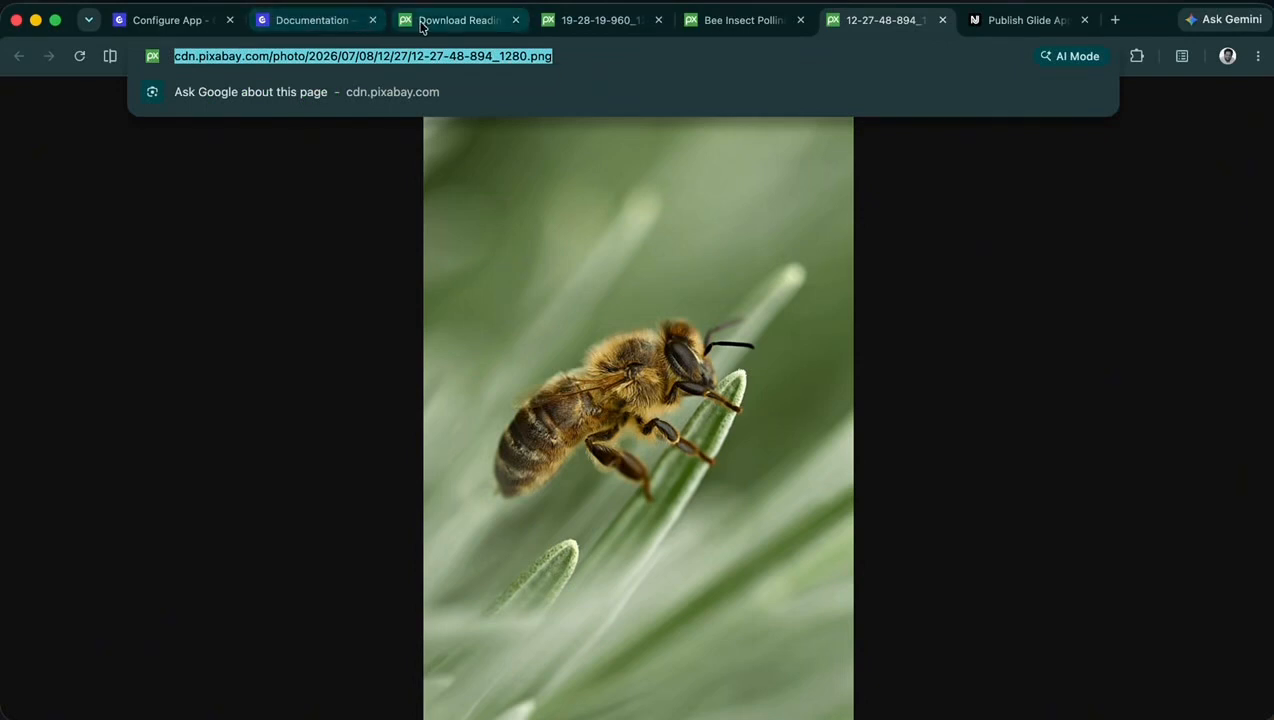
left_click(165, 20)
key("BackSpace")
type("https://cdn.pixabay.com/photo/2025/07/08/12/27/12-27-48-894_1280.png")
left_click(752, 523)
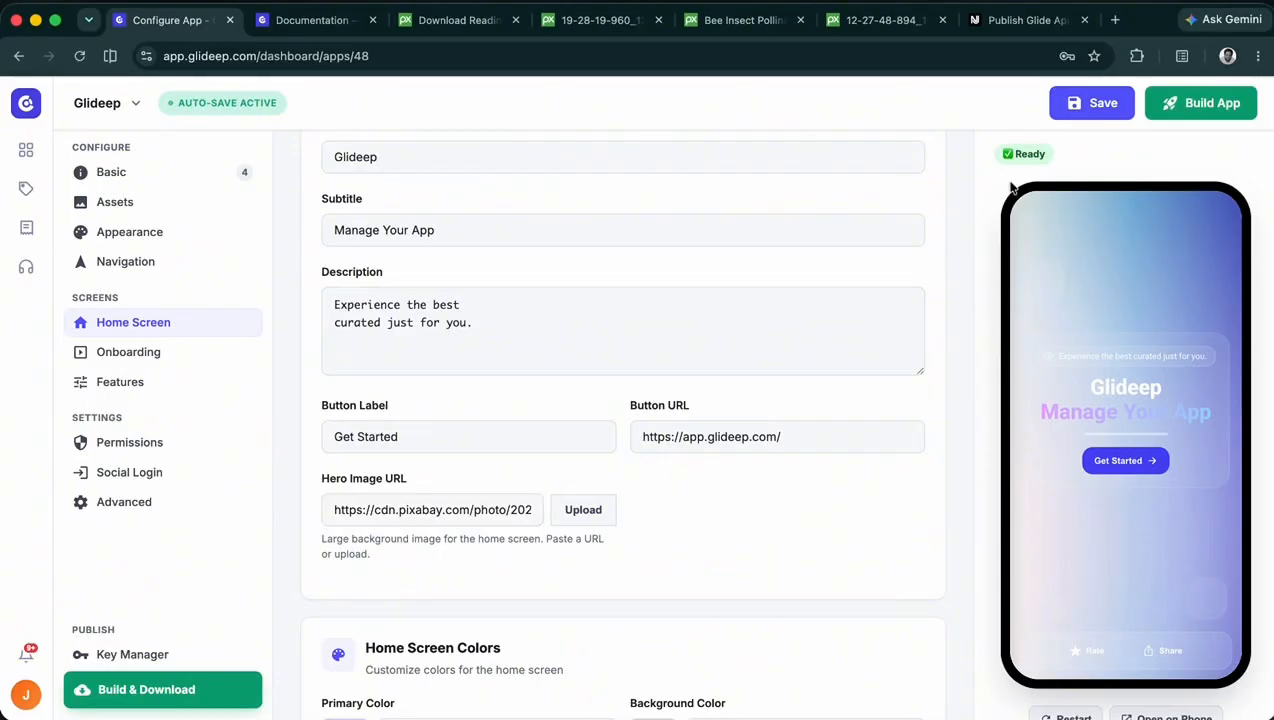
left_click(1105, 102)
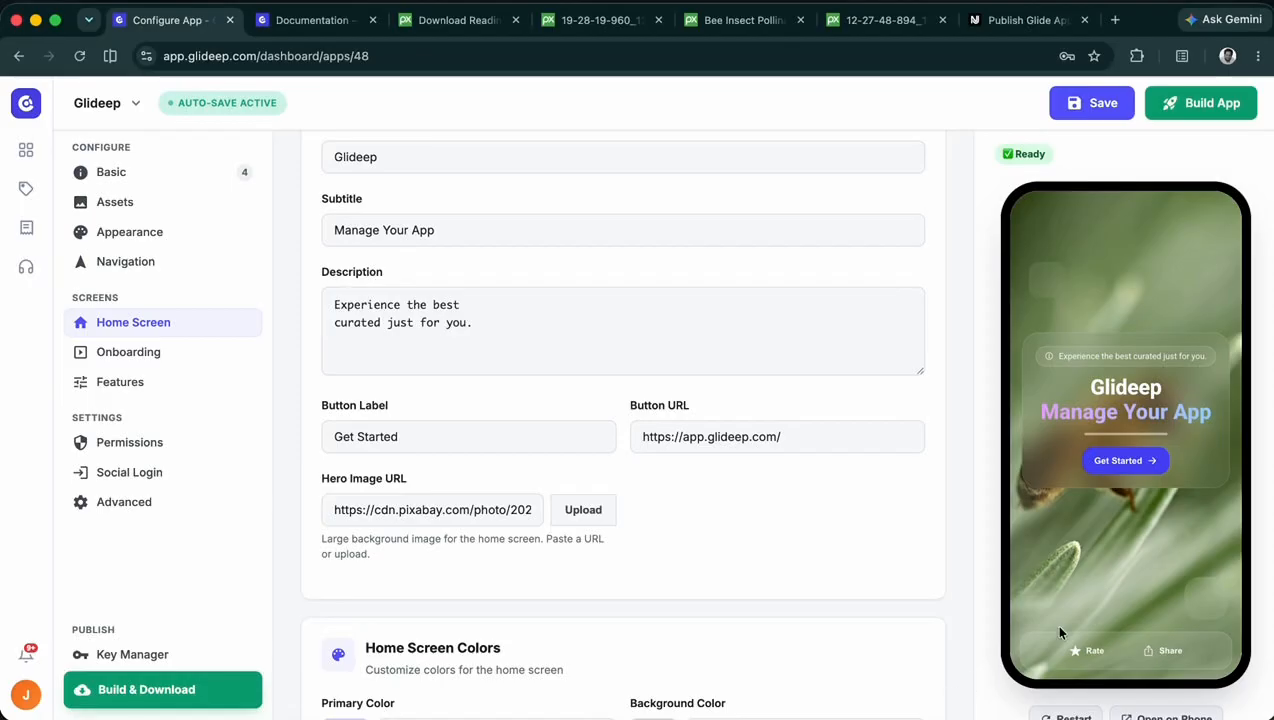
- Switch the home screen design to Template 2 (Modern) and save to see it in the preview
scroll(774, 435, "up", 4)
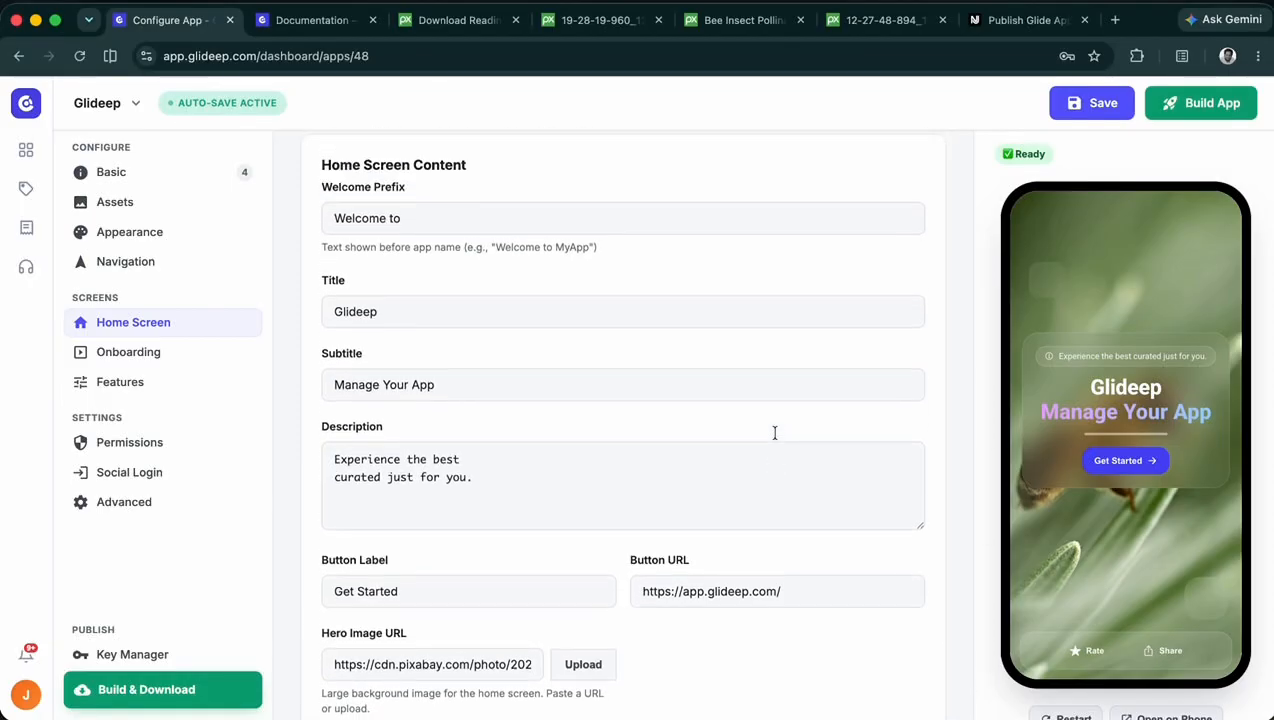
scroll(774, 435, "up", 2)
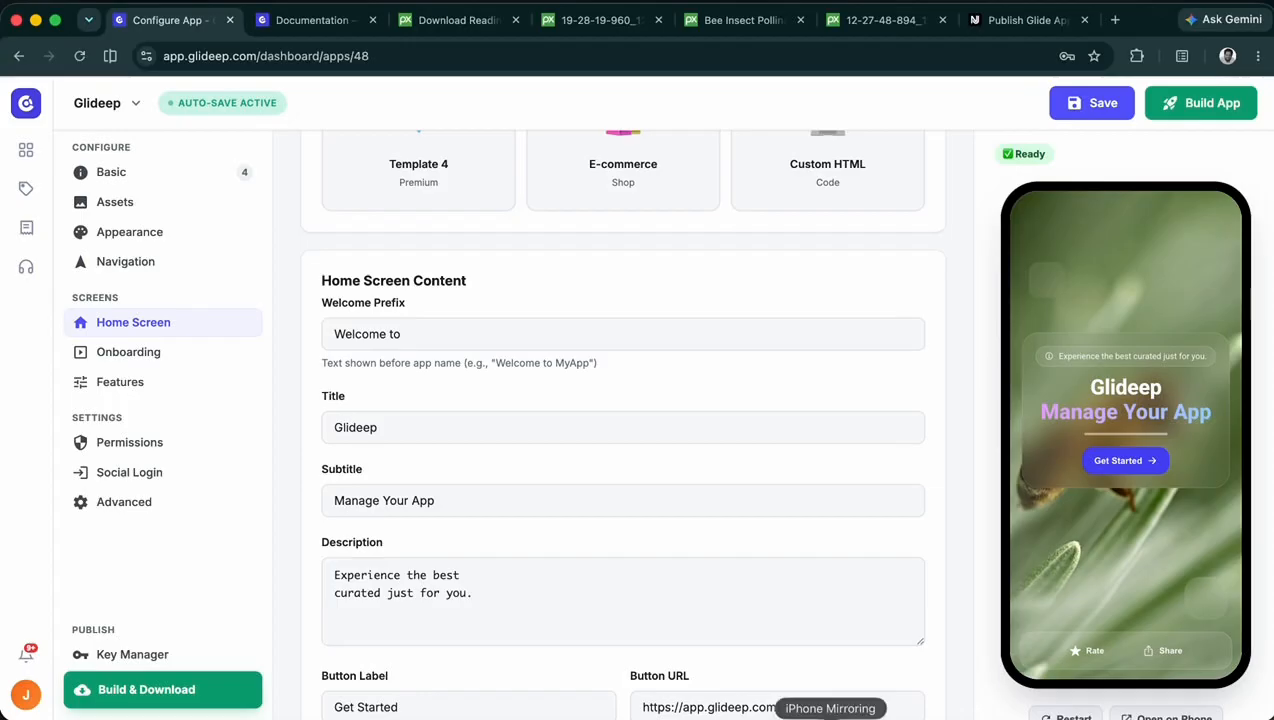
scroll(597, 264, "up", 5)
scroll(597, 264, "up", 5)
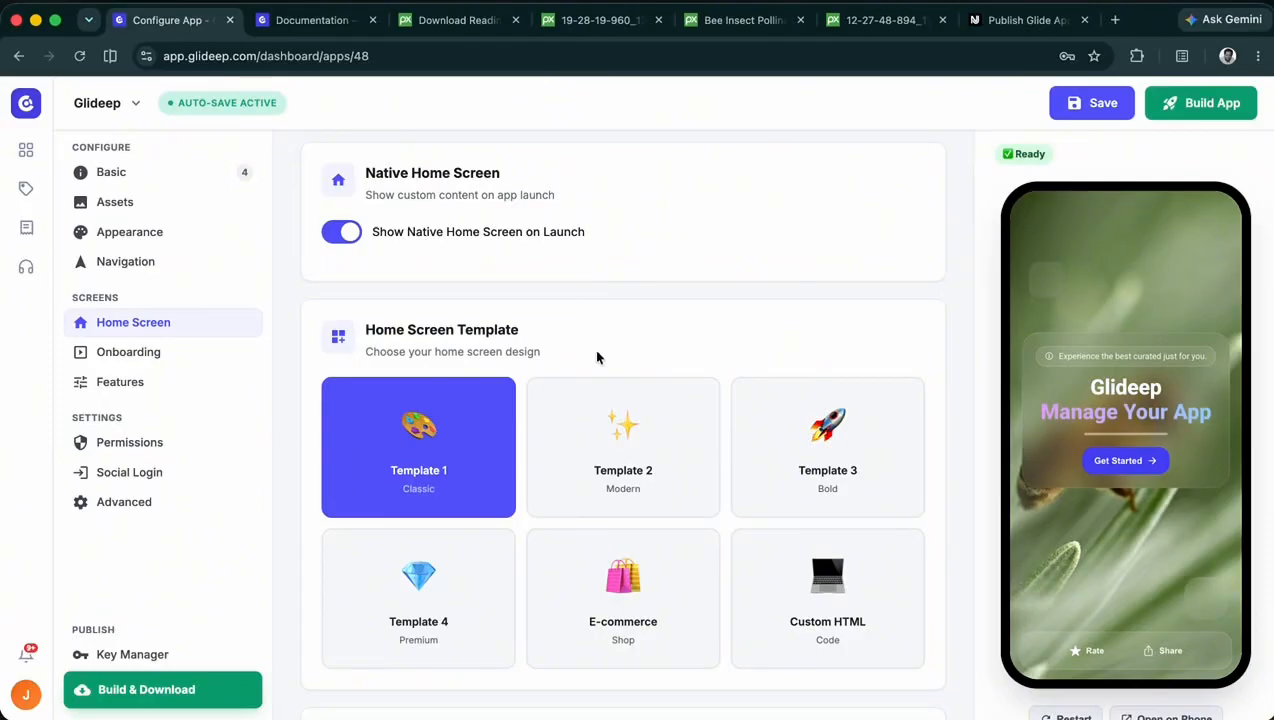
left_click(617, 441)
scroll(793, 331, "down", 1)
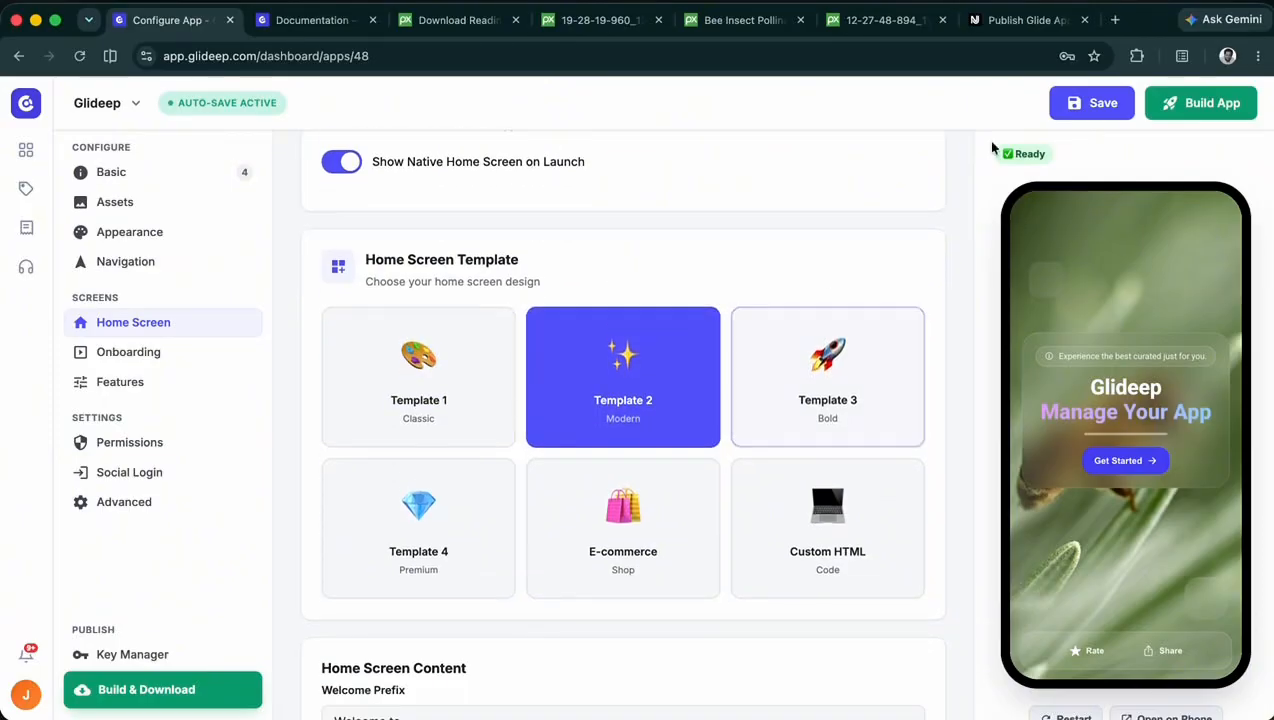
left_click(1088, 101)
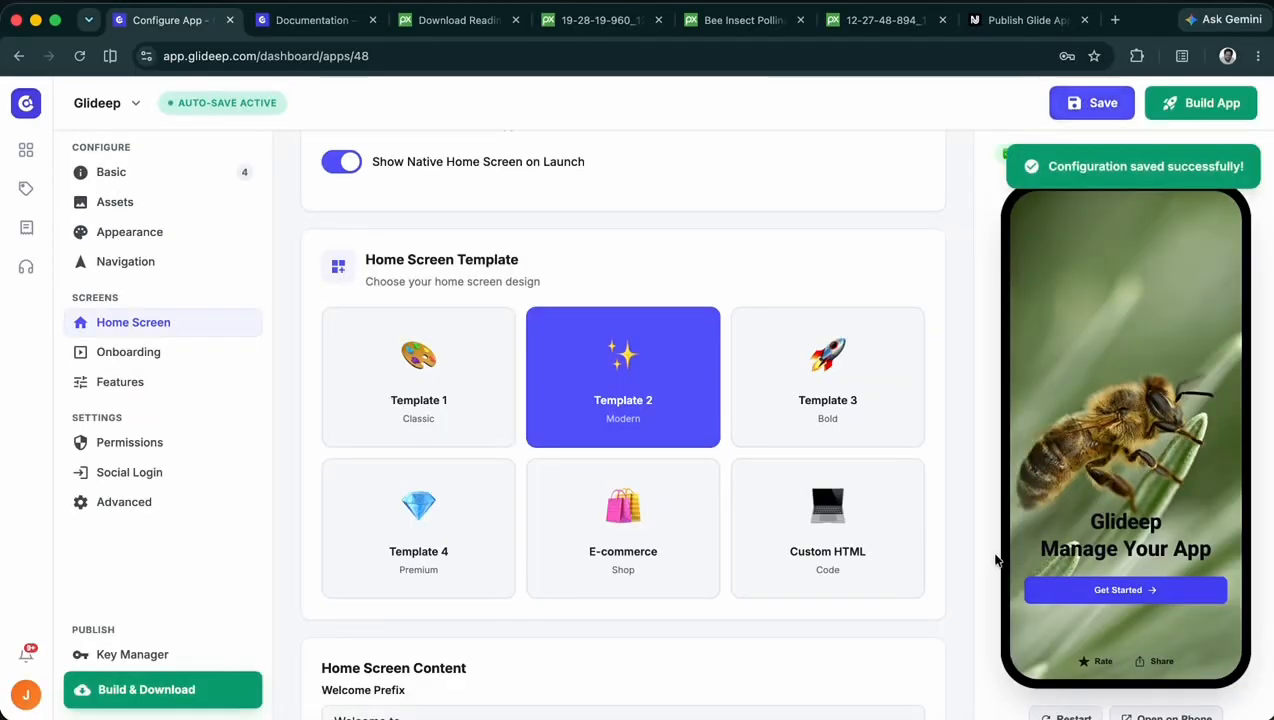
- Try the Template 3 (Bold) and Template 4 (Premium) home screen designs in turn, saving after each choice
left_click(827, 397)
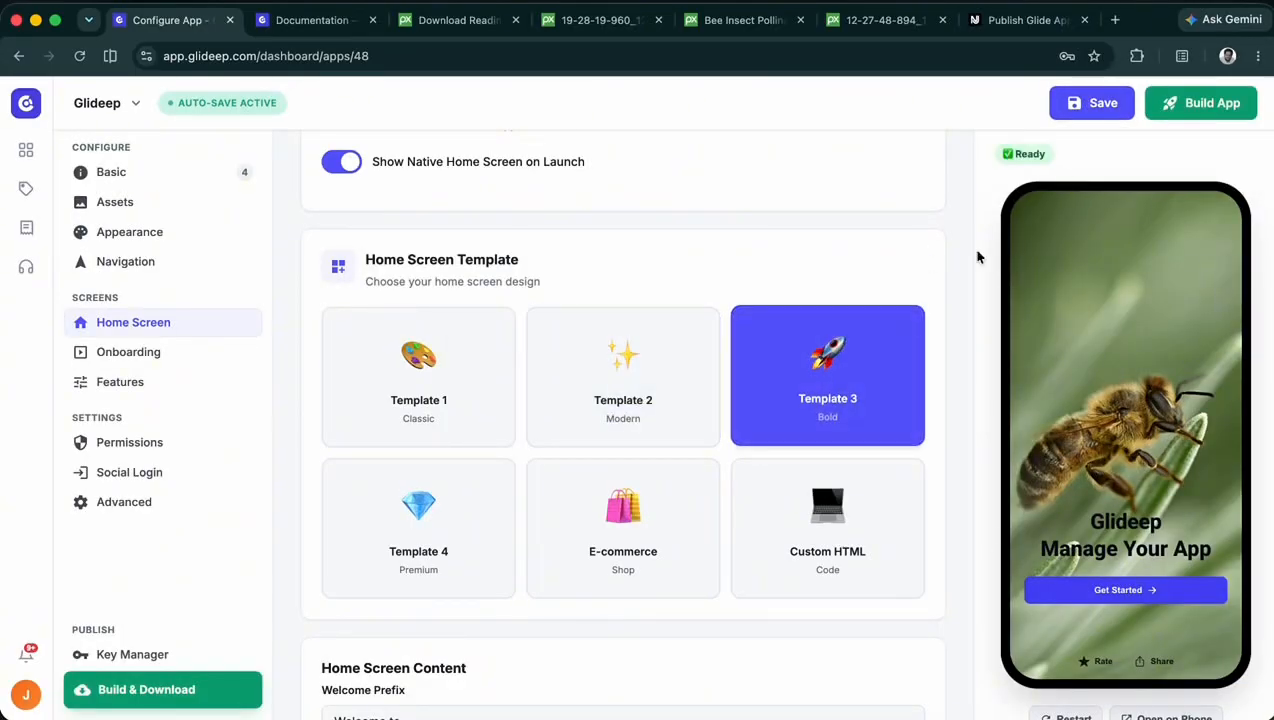
left_click(1092, 108)
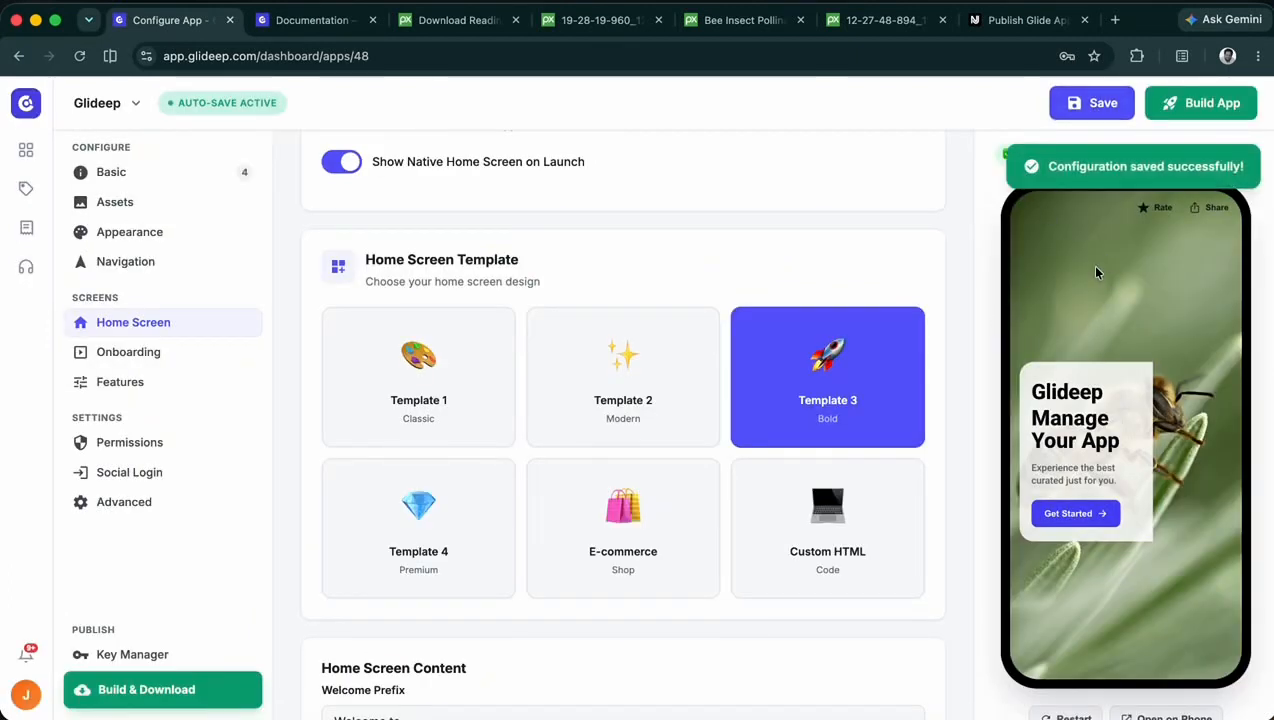
left_click(415, 500)
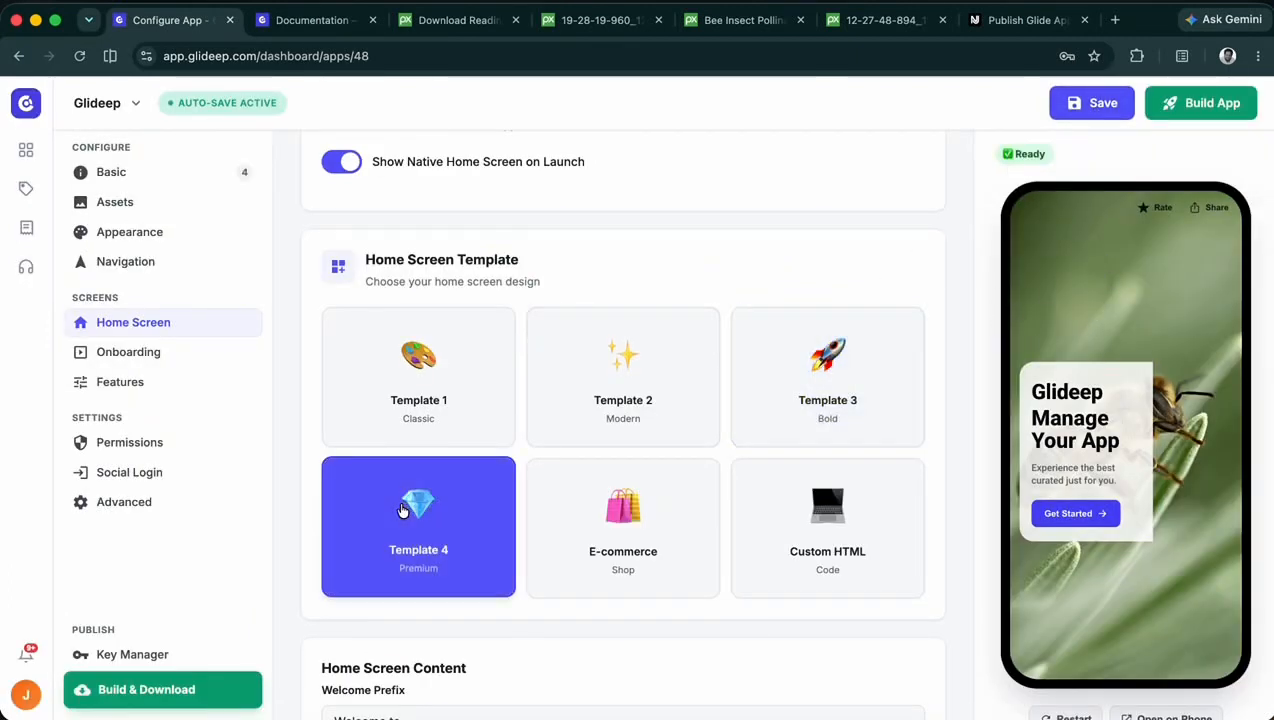
left_click(1080, 108)
scroll(938, 299, "down", 8)
left_click(1087, 103)
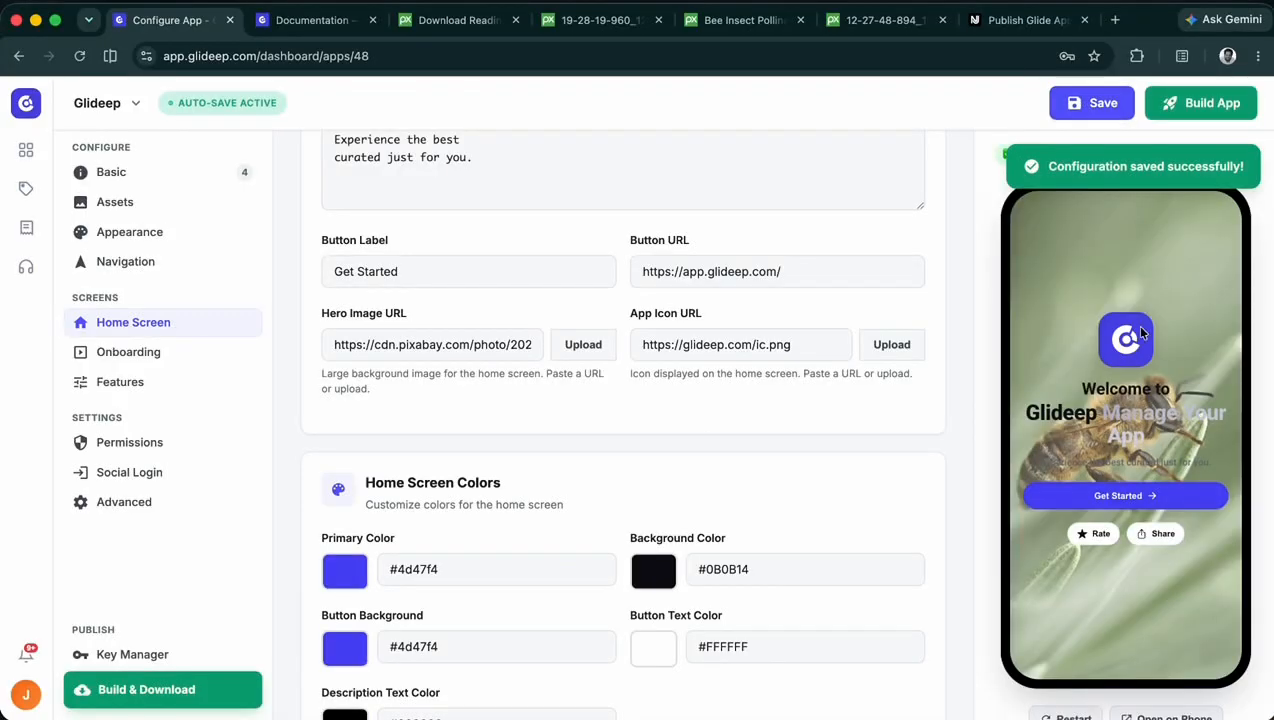
- Switch the home screen to the E-commerce template, try the fur hooded coat's product link in the preview, and save
scroll(913, 309, "up", 2)
scroll(802, 355, "up", 2)
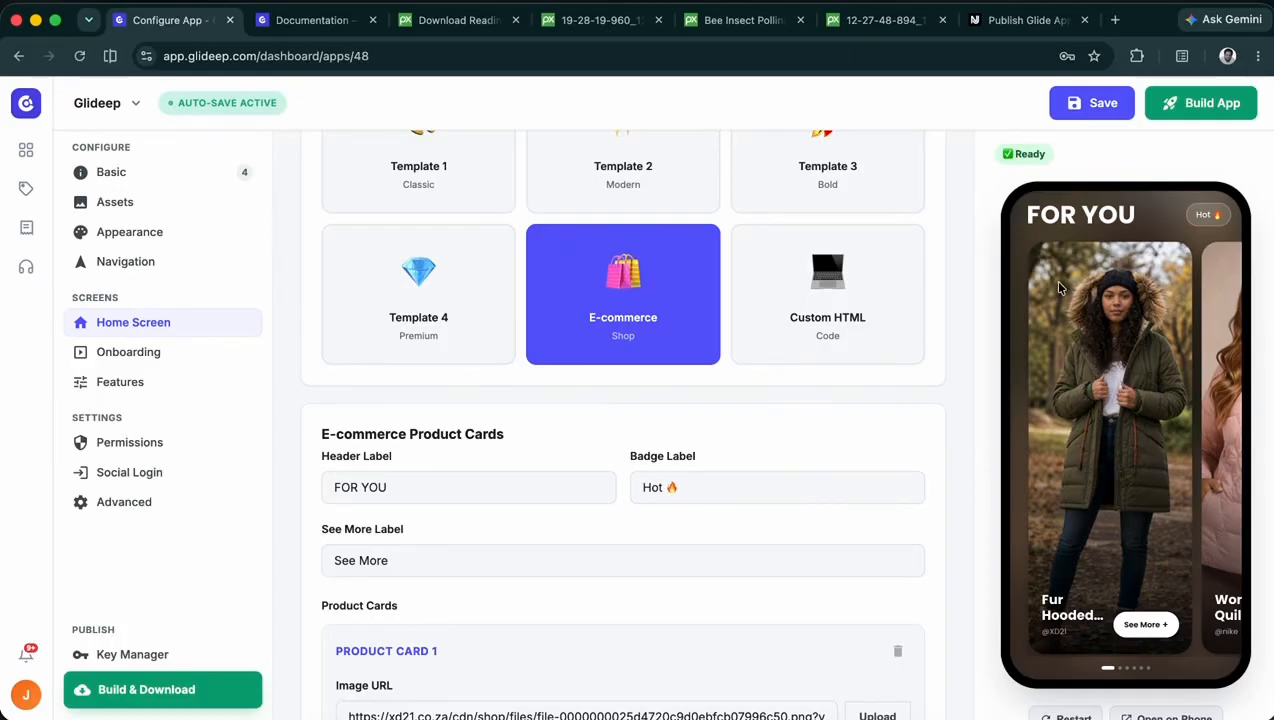
scroll(1076, 385, "down", 2)
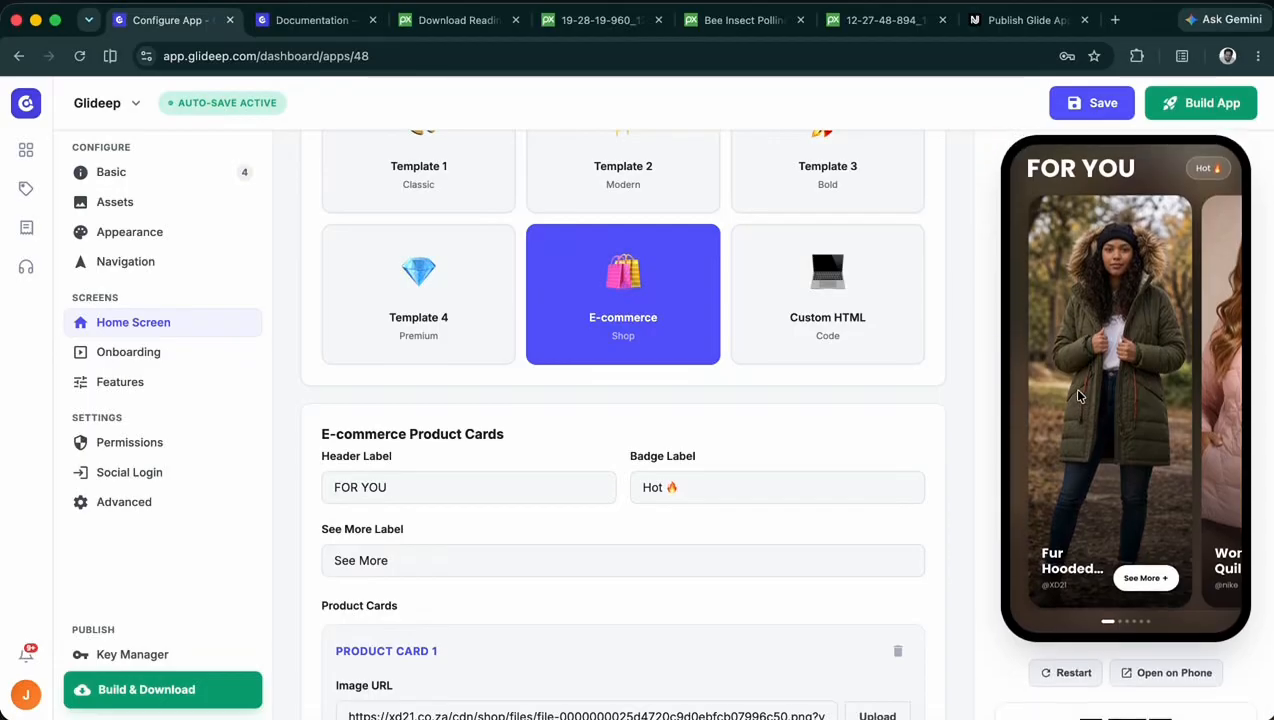
left_click_drag(1041, 564, 1121, 587)
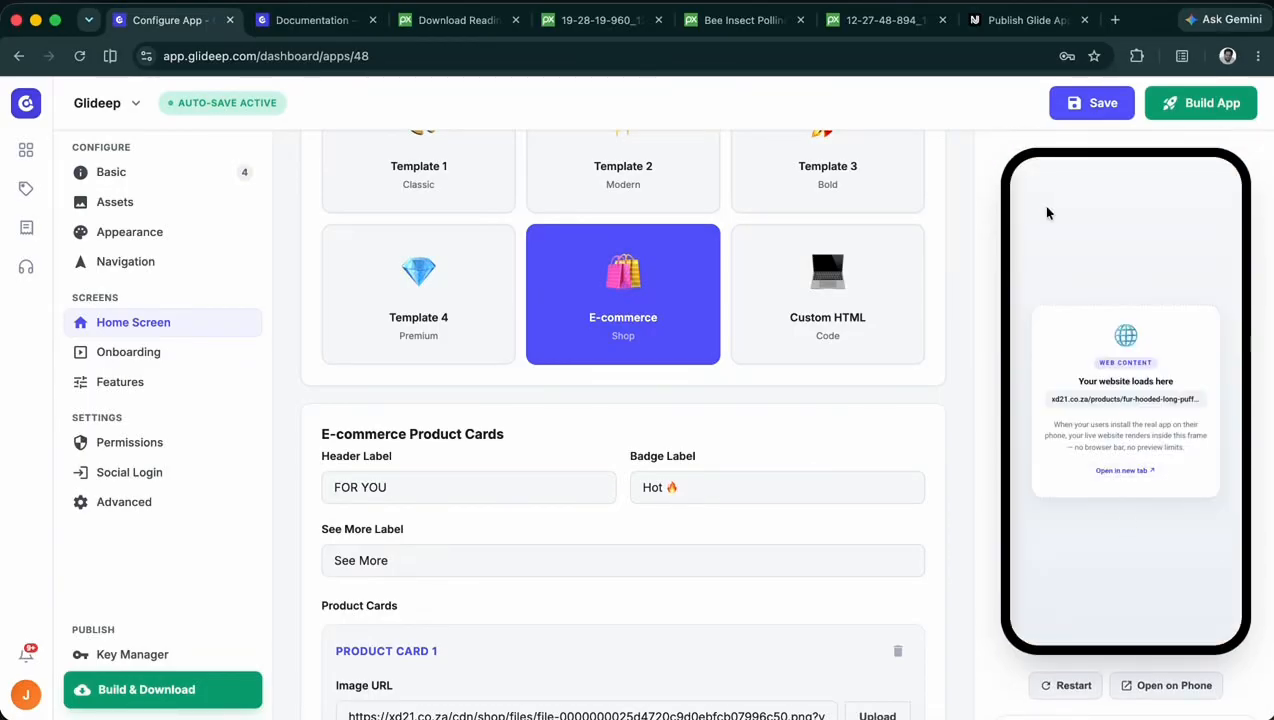
left_click(1097, 103)
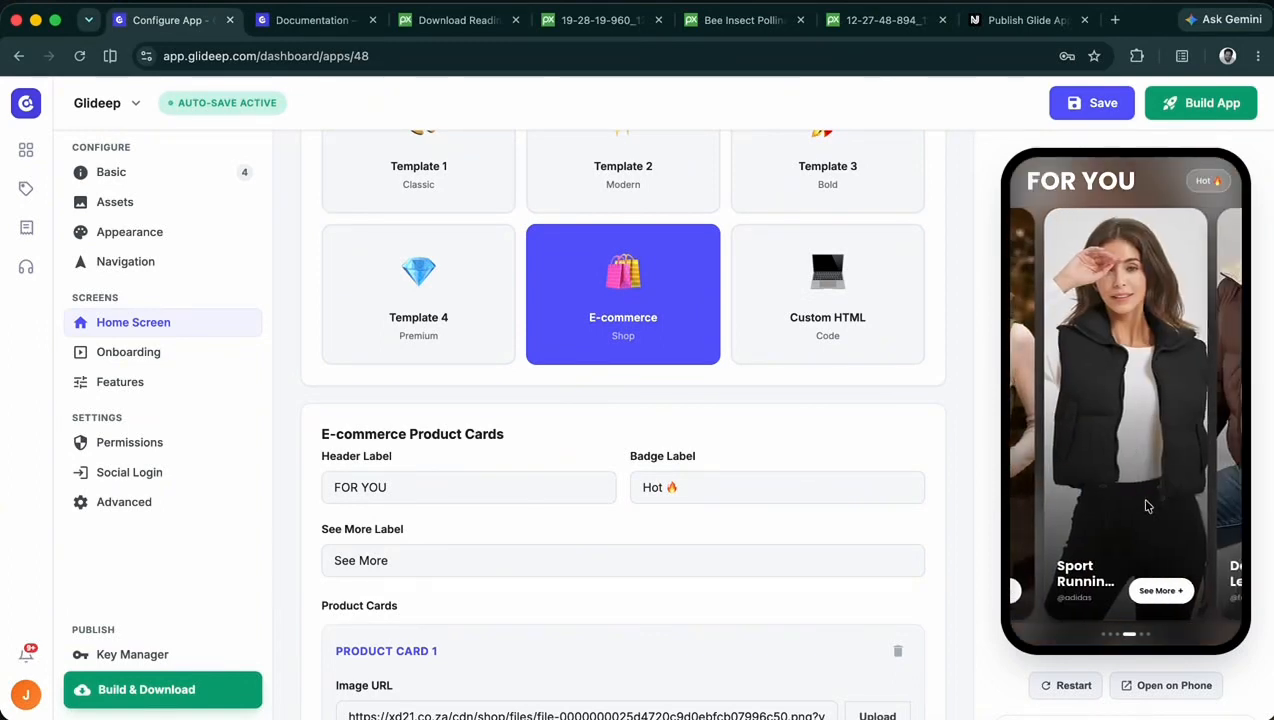
- Examine the E-commerce header label and Product Card 1's image URL, product title, brand and product URL against the preview
scroll(589, 520, "down", 1)
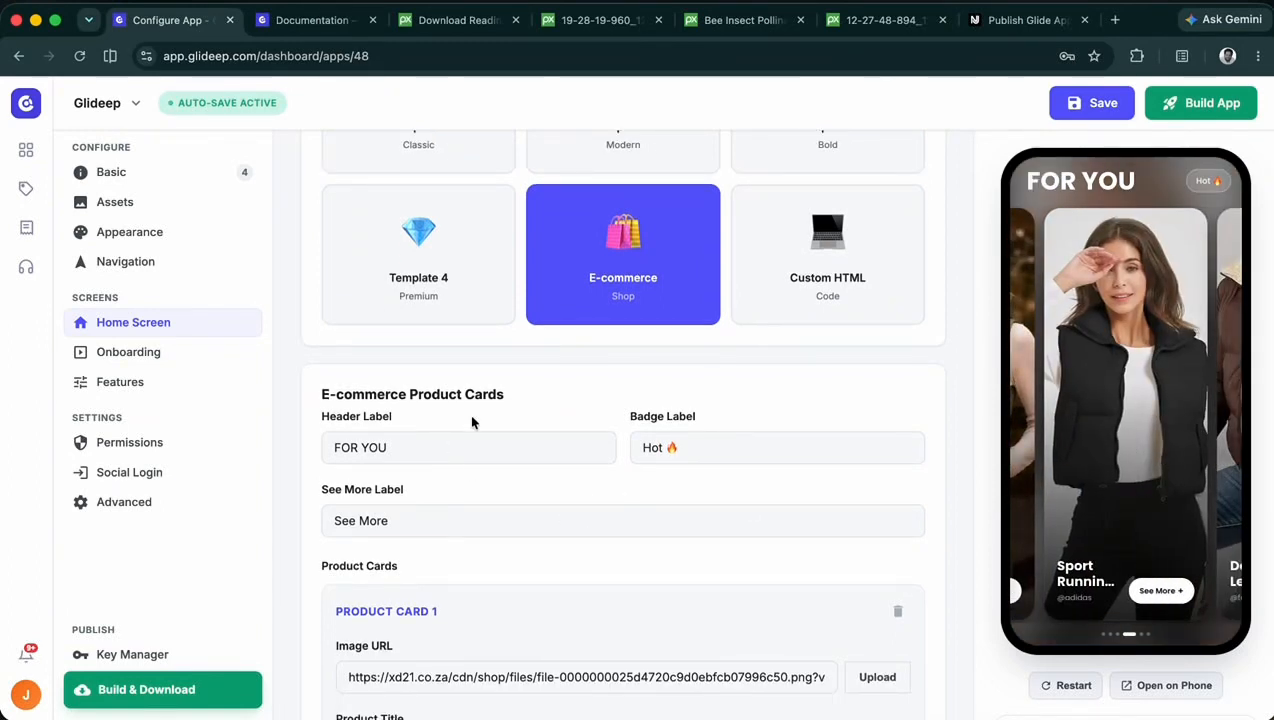
scroll(485, 443, "down", 1)
left_click_drag(413, 412, 284, 398)
scroll(450, 395, "down", 2)
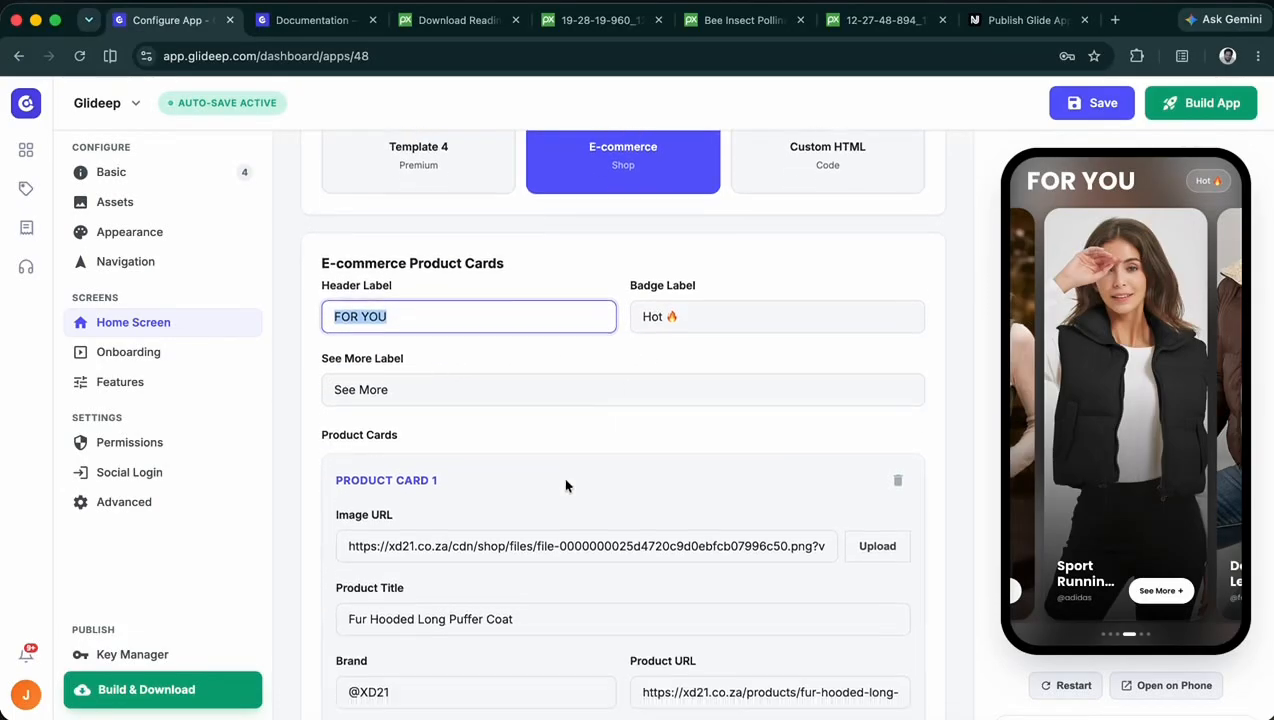
scroll(566, 485, "down", 2)
left_click_drag(438, 432, 332, 432)
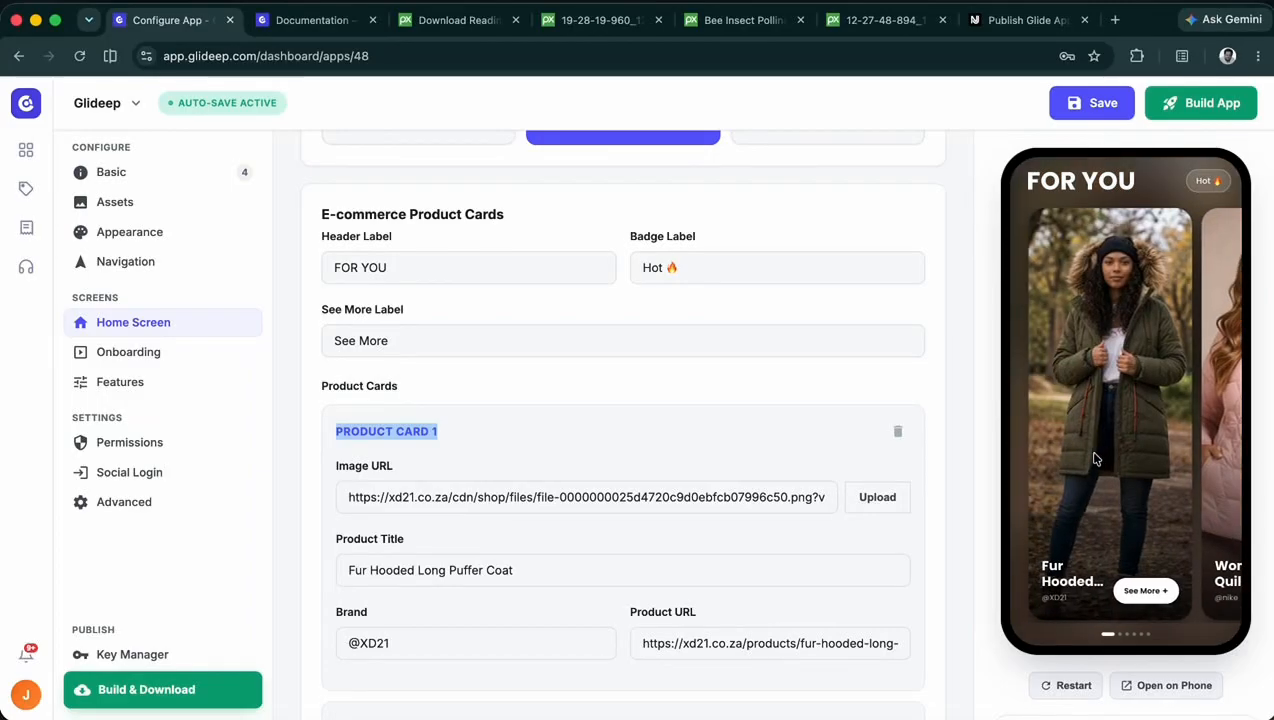
scroll(664, 459, "down", 1)
left_click(557, 417)
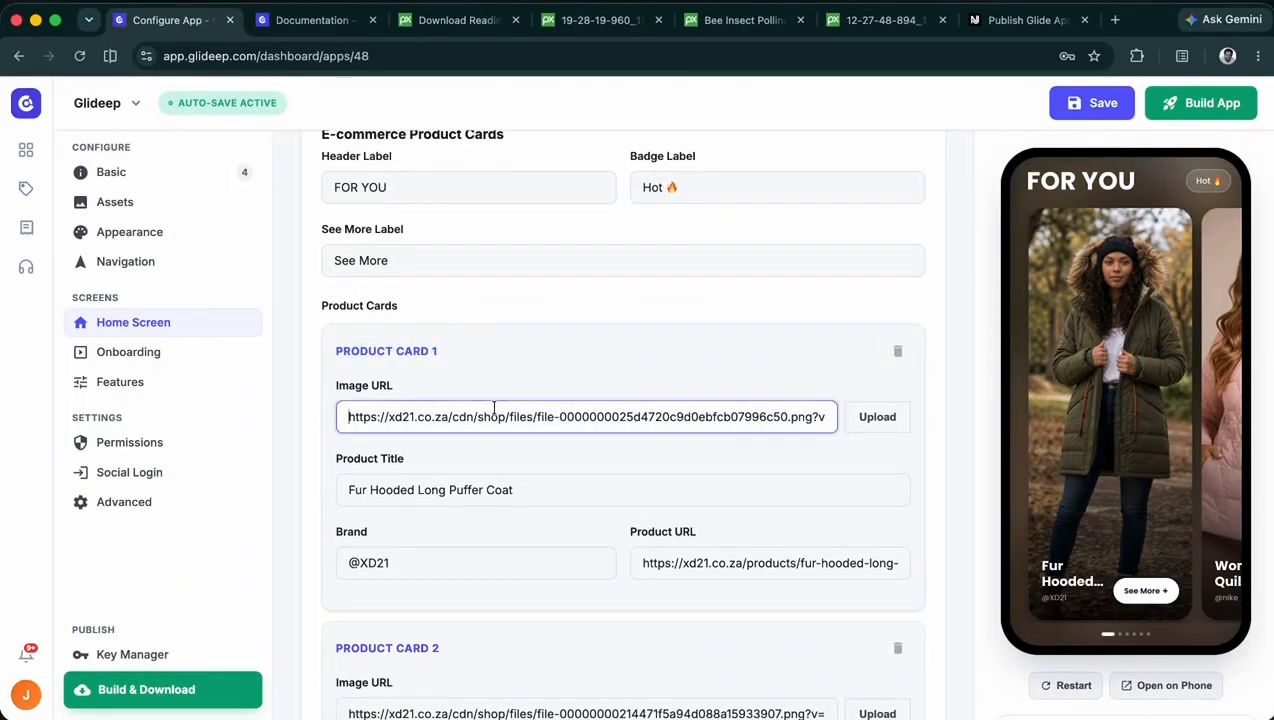
left_click_drag(835, 410, 321, 410)
left_click_drag(571, 494, 324, 476)
left_click(412, 571)
left_click_drag(412, 571, 322, 530)
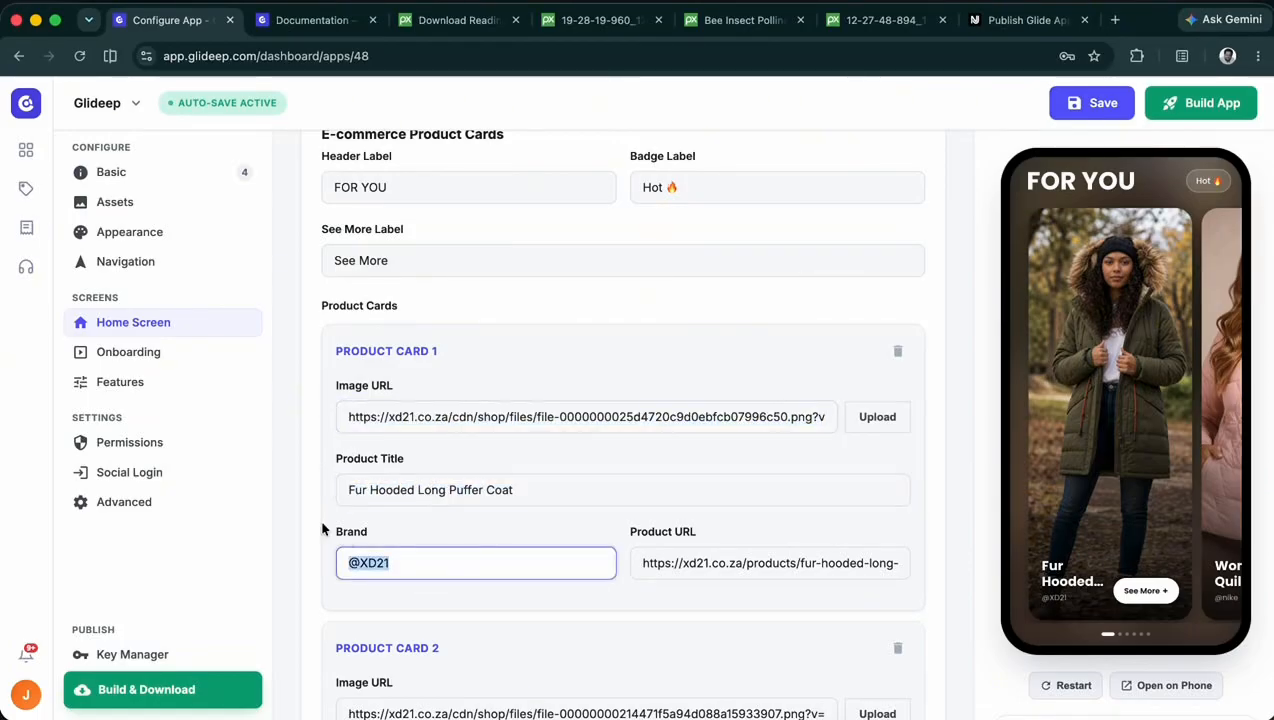
left_click(735, 566)
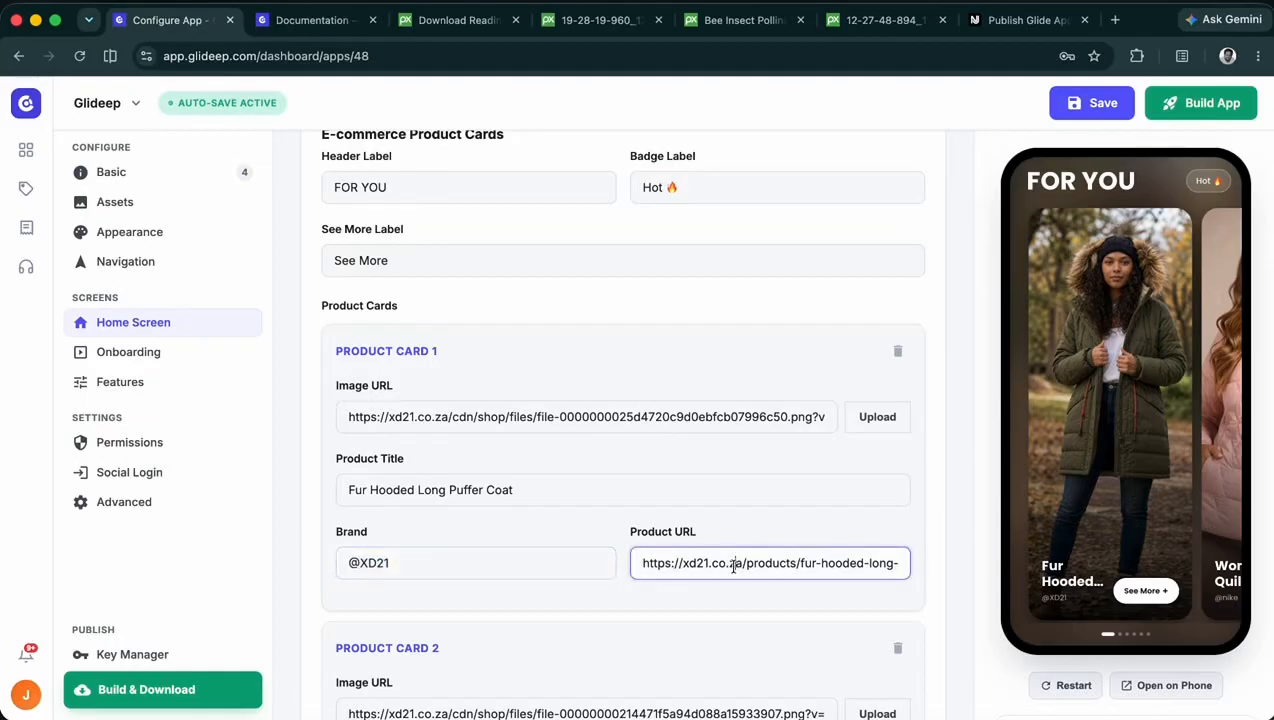
- Examine Product Card 1's product URL against the preview, and review the remaining E-commerce product cards
left_click_drag(643, 560, 837, 557)
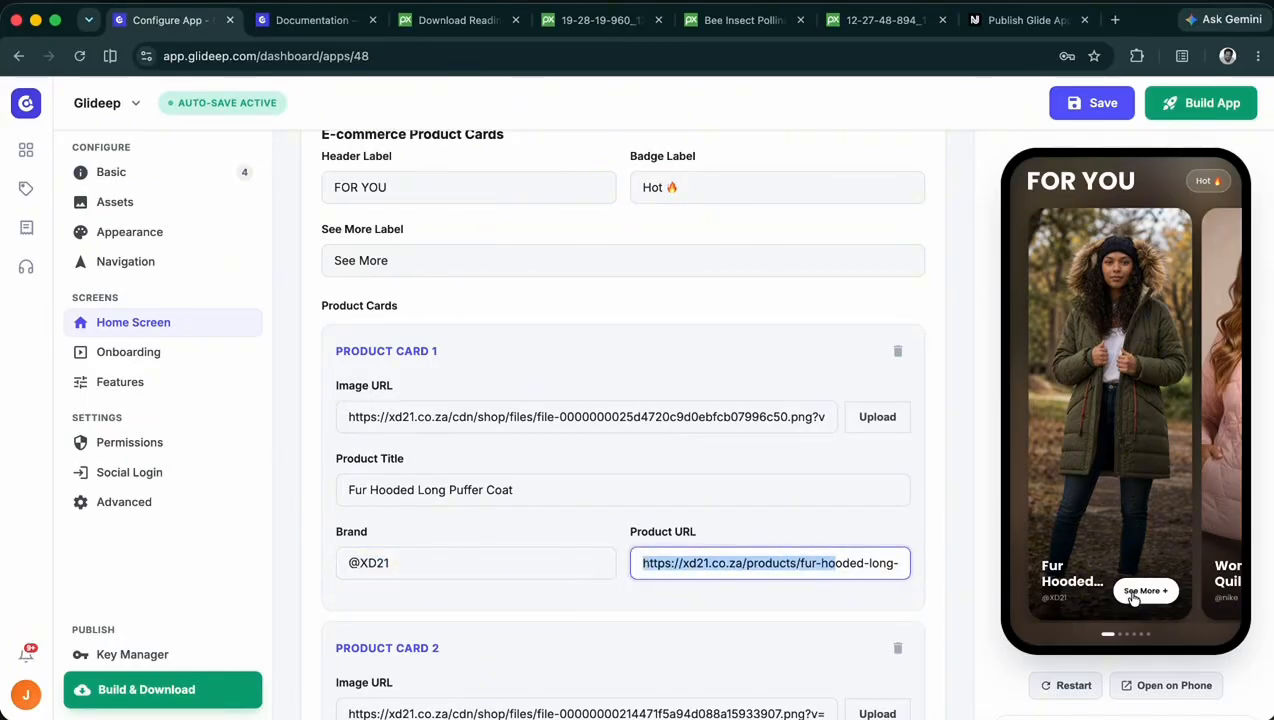
scroll(880, 505, "down", 4)
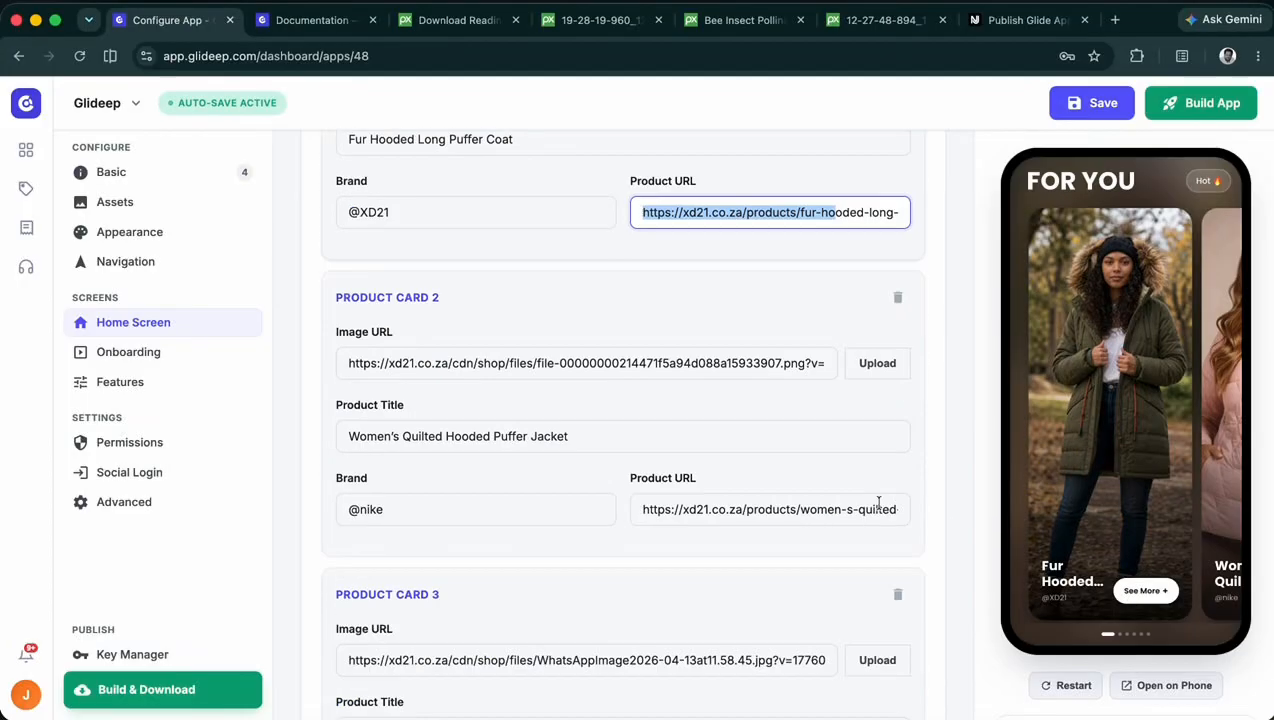
scroll(654, 320, "down", 9)
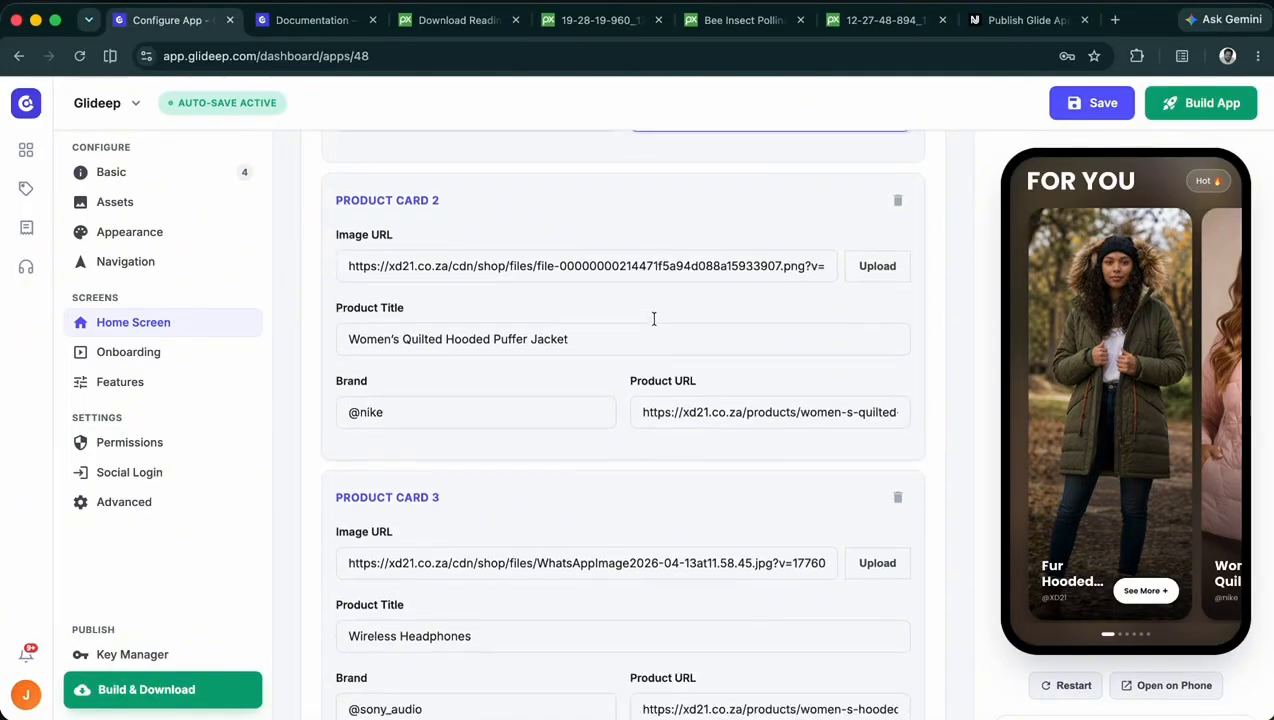
scroll(654, 323, "down", 4)
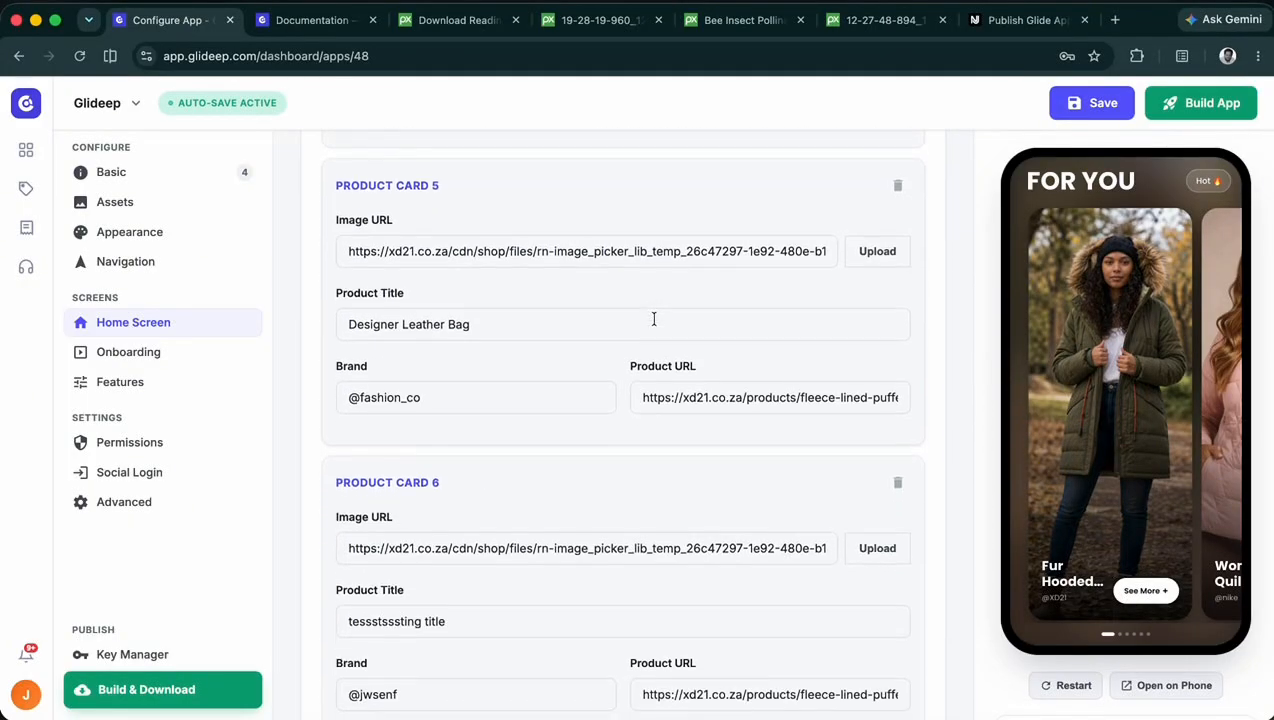
- Add an empty product card after Product Card 6 and delete it again
left_click(606, 480)
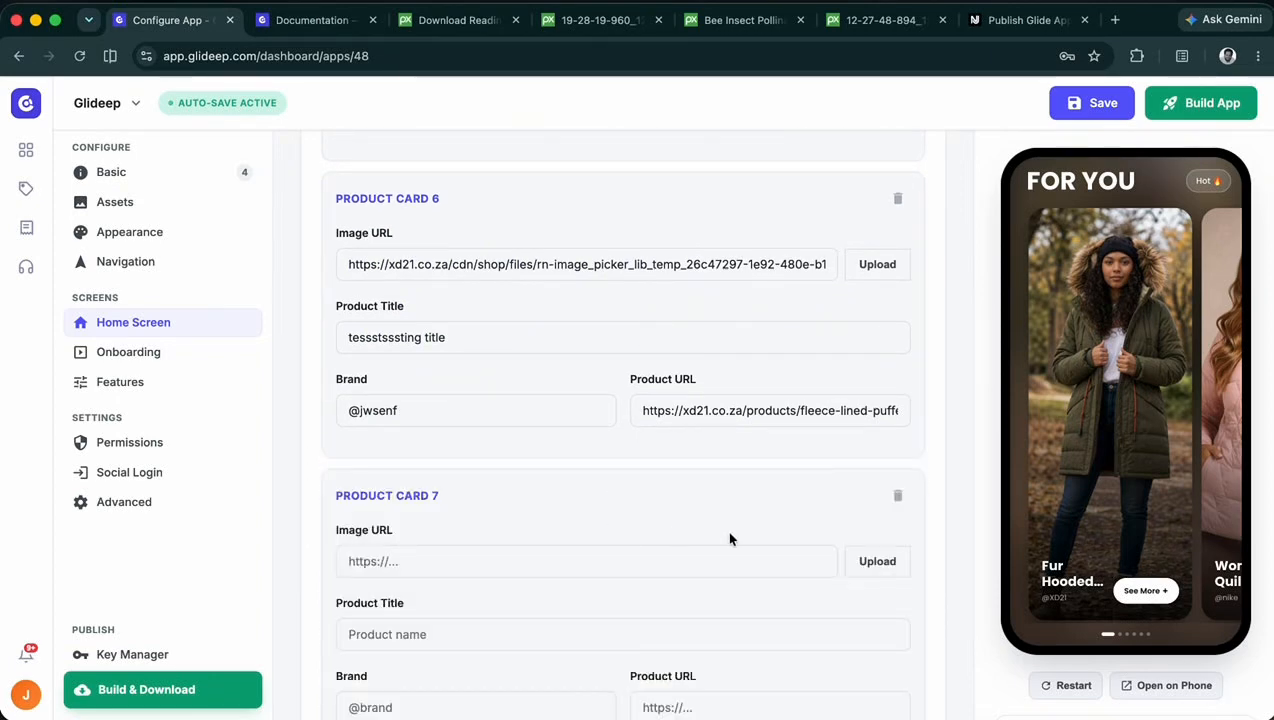
scroll(726, 530, "down", 1)
left_click(898, 392)
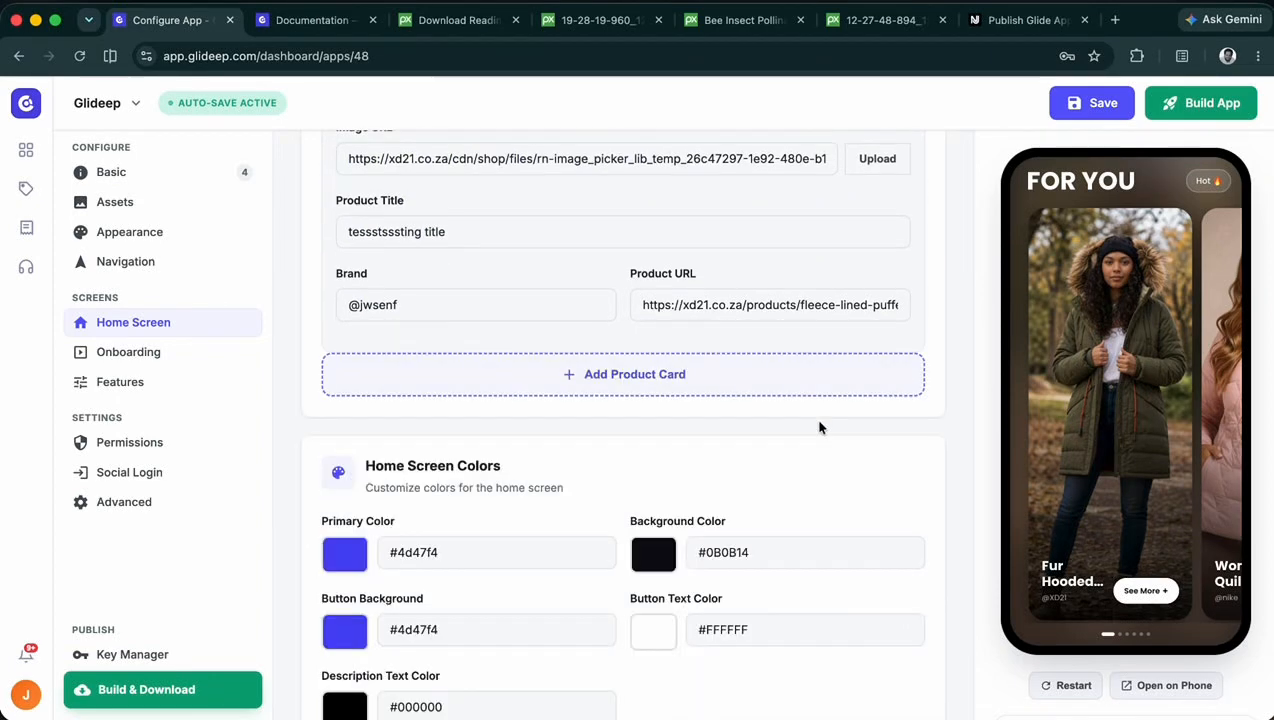
- Open the home screen's Store Details and examine the Android package name and iOS App ID used for the rate links
scroll(786, 421, "down", 1)
scroll(790, 428, "up", 15)
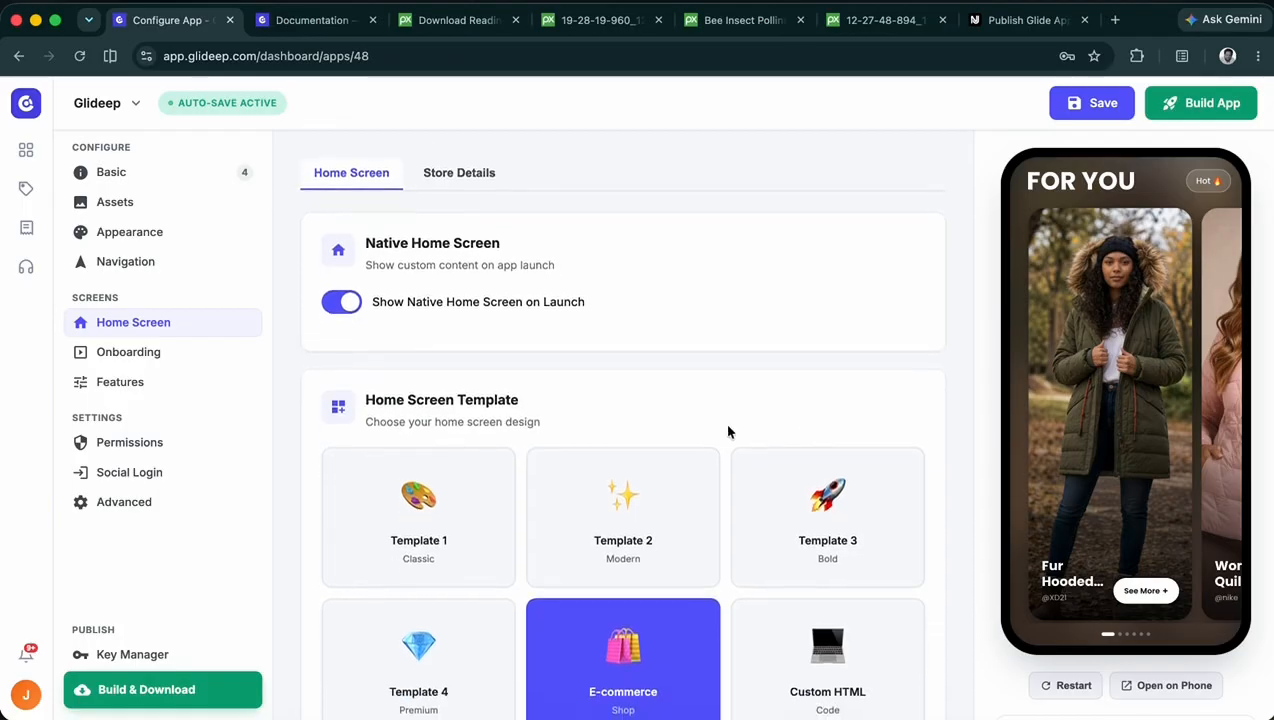
left_click(446, 173)
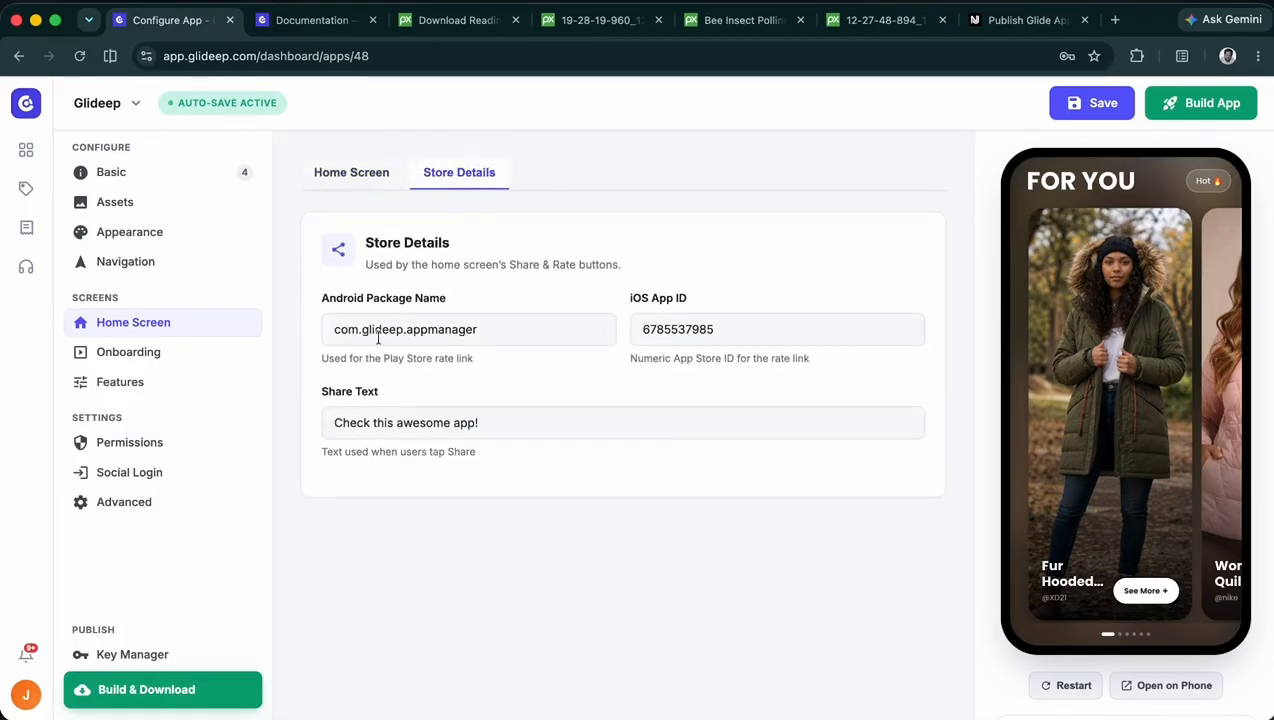
left_click_drag(318, 302, 657, 320)
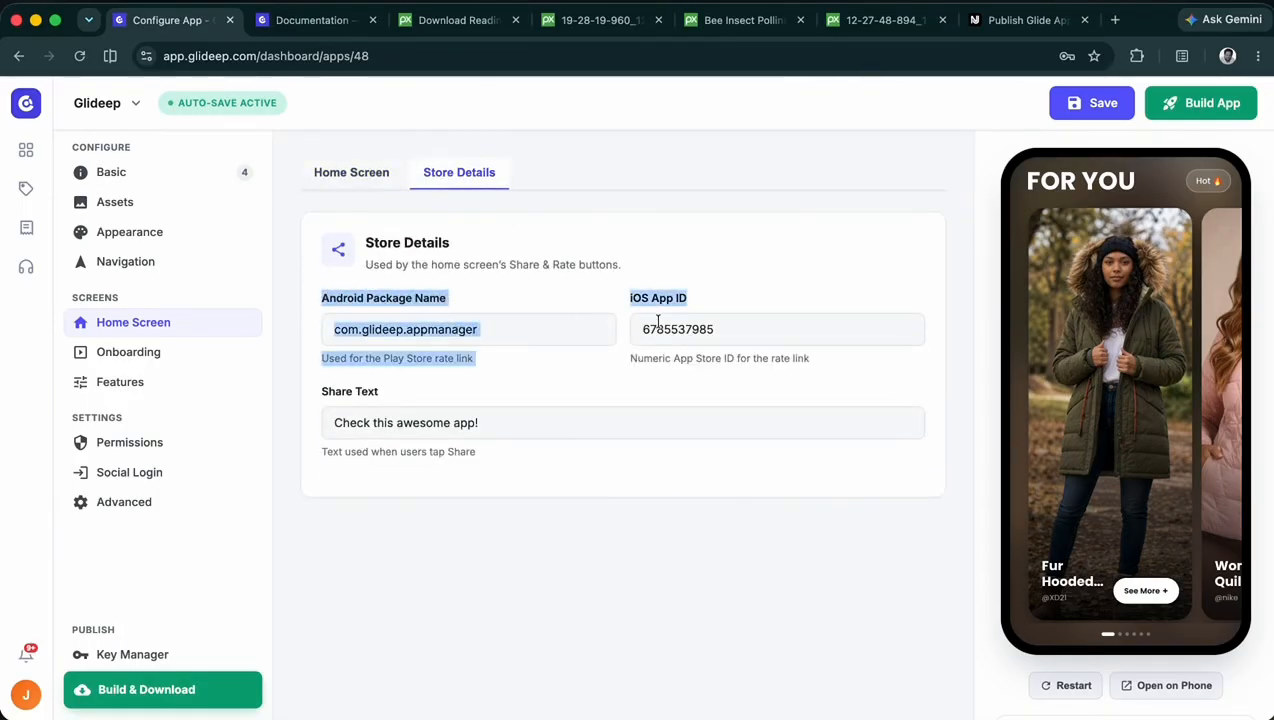
left_click(739, 342)
left_click(765, 351)
left_click_drag(838, 358, 320, 268)
left_click(322, 270)
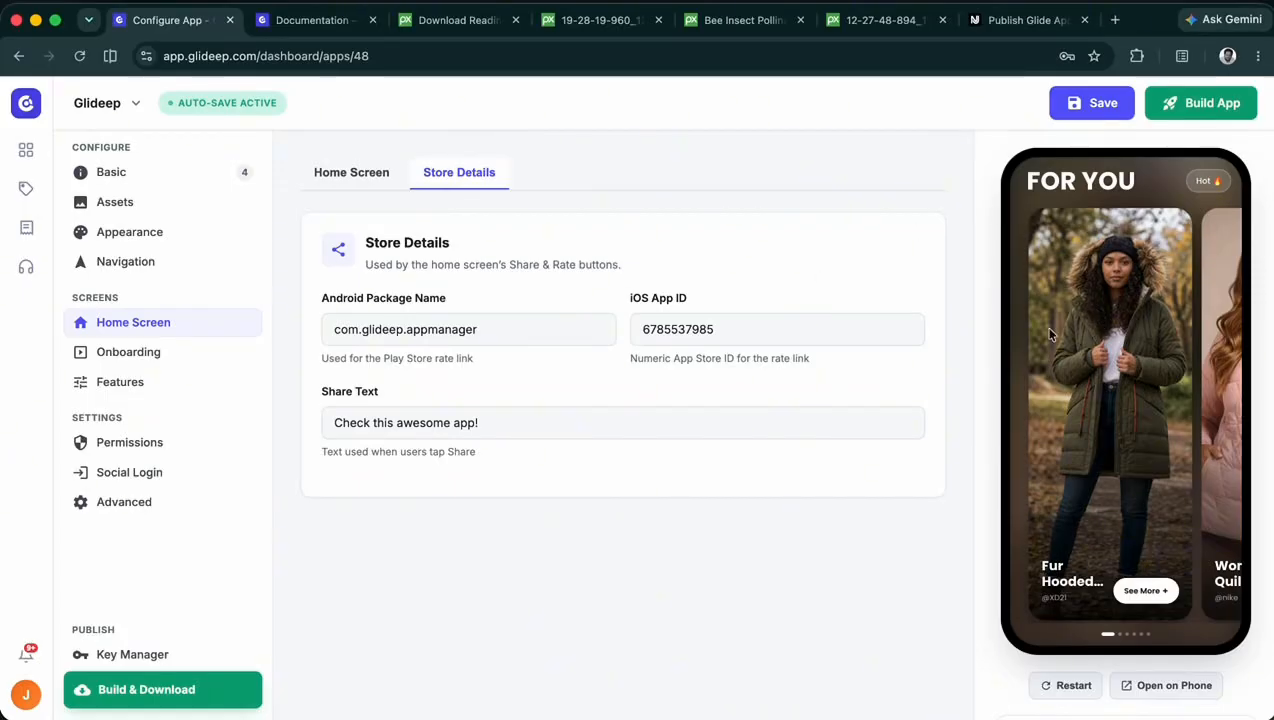
- Switch to the mirrored phone and try the app's Share and Rate options, answering the rating question with Not really
left_click(815, 715)
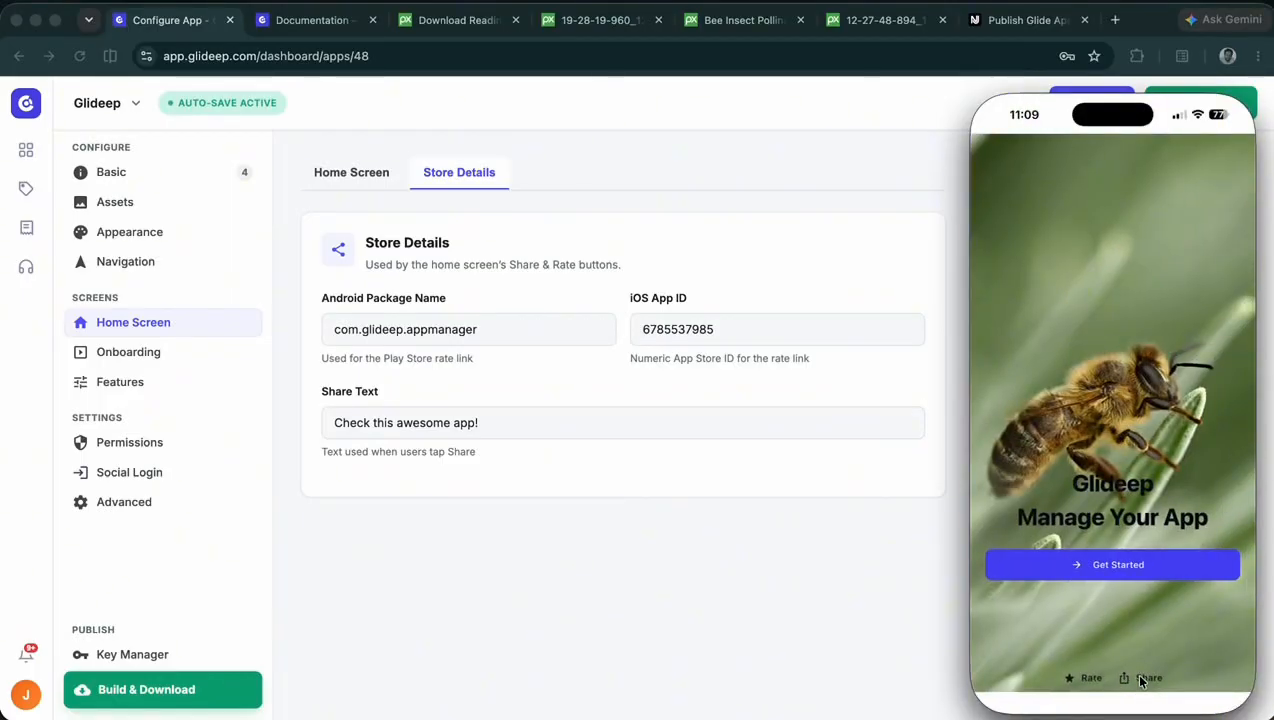
left_click(1142, 679)
left_click(1087, 321)
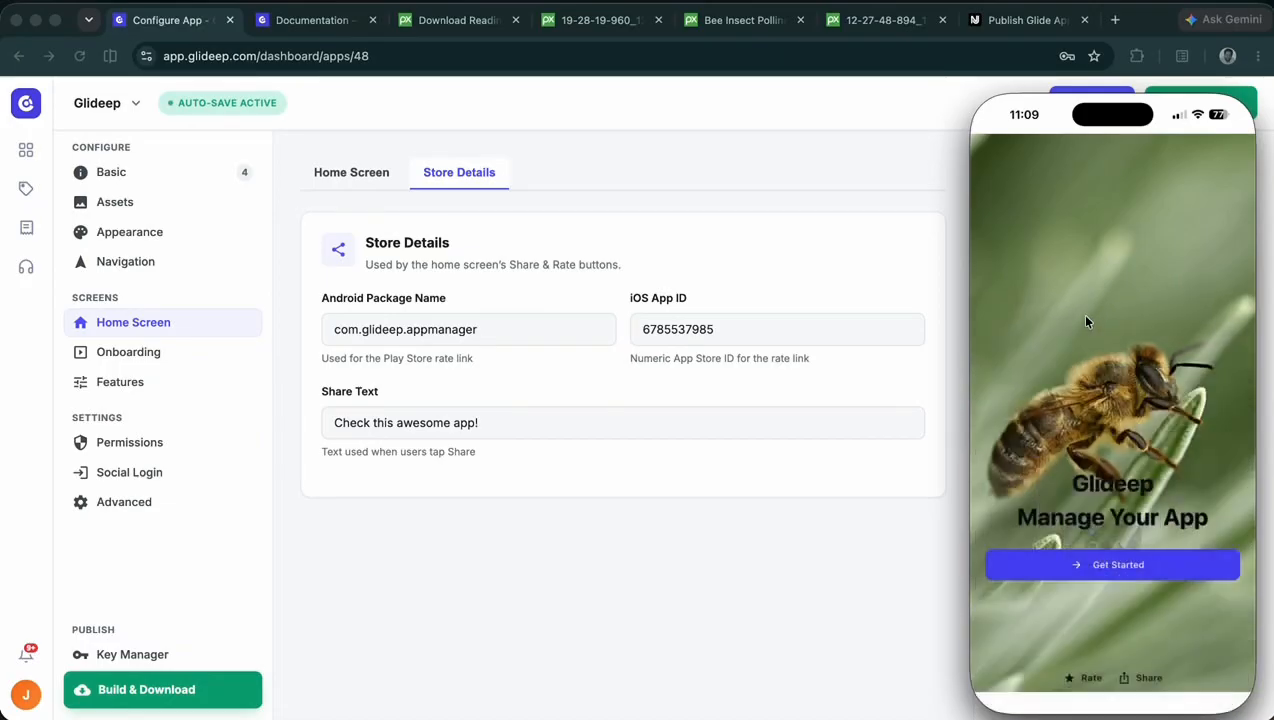
left_click(1085, 680)
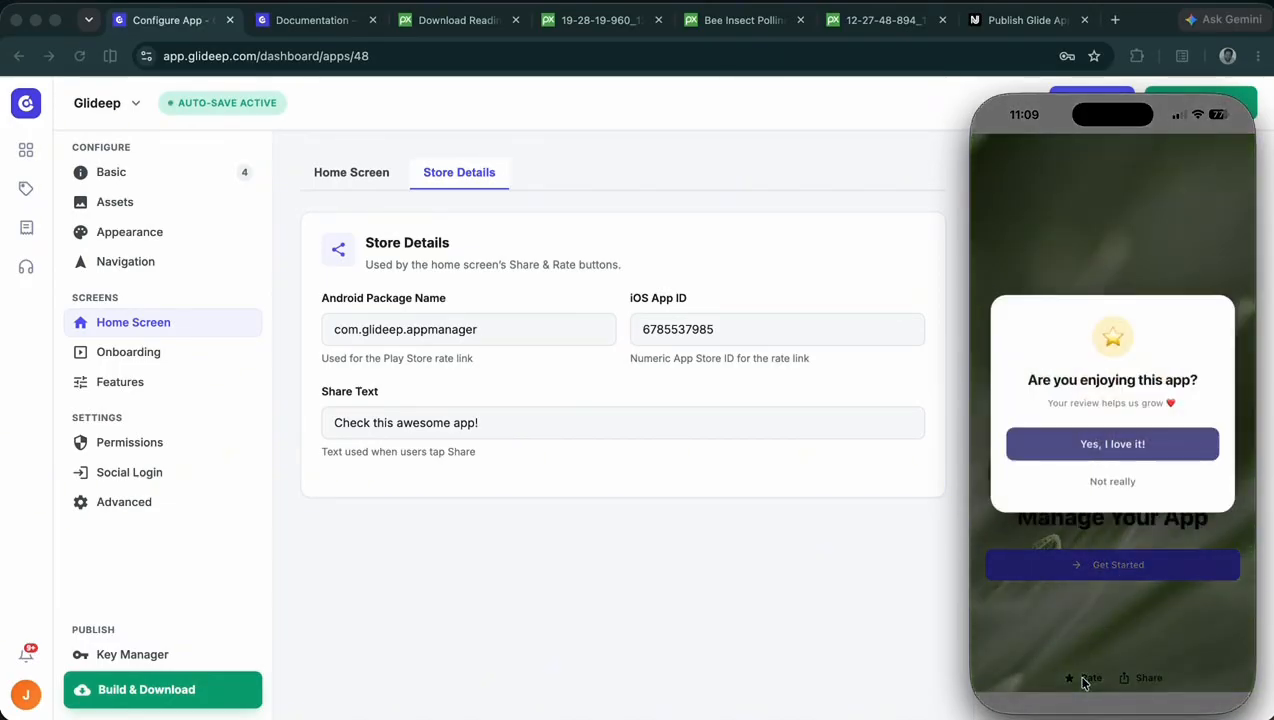
left_click(1105, 484)
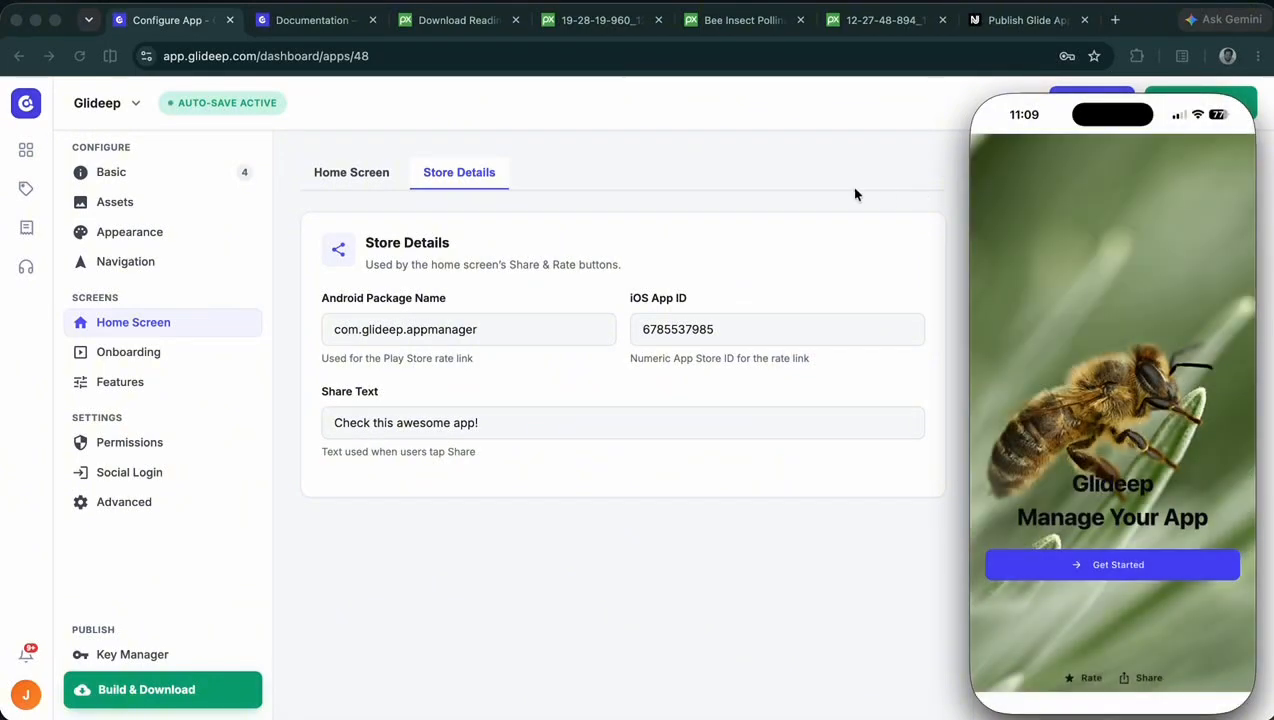